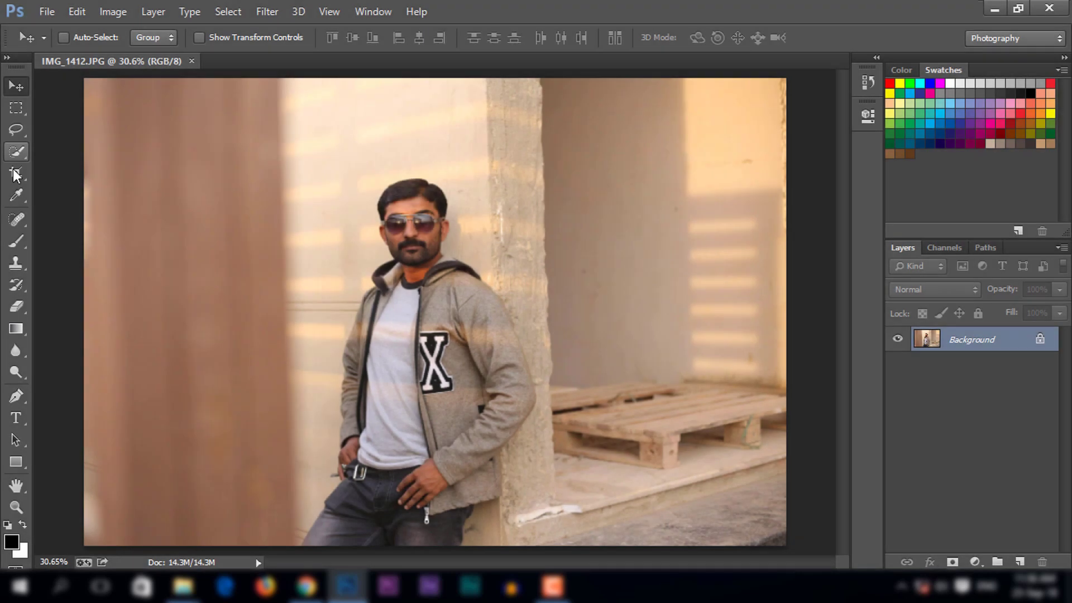
Step: Select the Crop Tool from the toolbar for the IMG_1412.JPG photo
{"action": "left_click", "coordinate": [13, 176]}
Step: Crop to a tight vertical portrait around the man, straightened about 3°, and commit the crop
{"action": "left_click", "coordinate": [73, 178]}
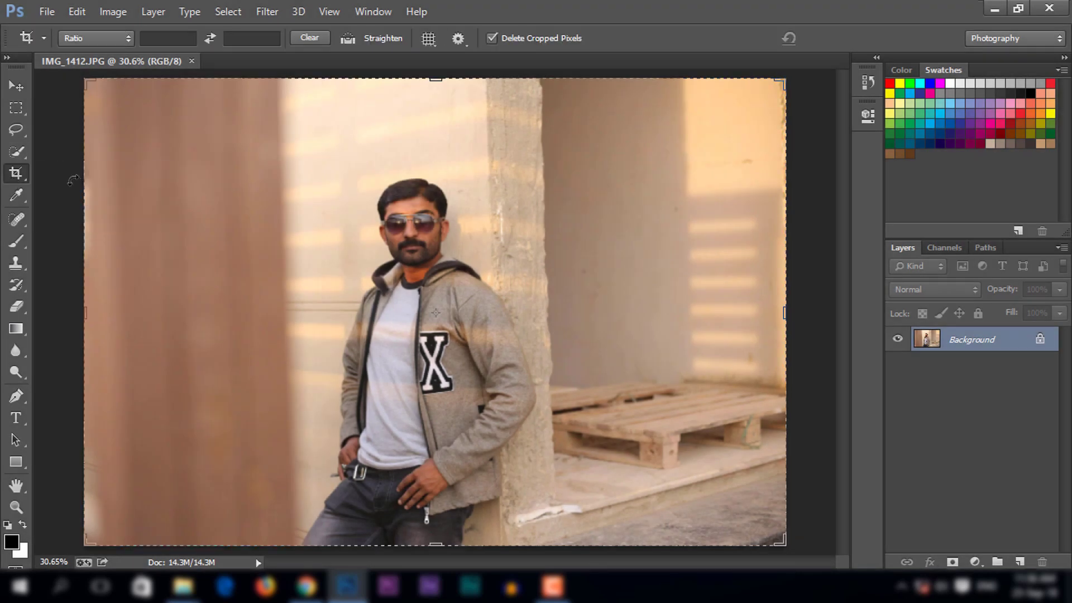
{"action": "left_click_drag", "start_coordinate": [85, 317], "coordinate": [180, 310]}
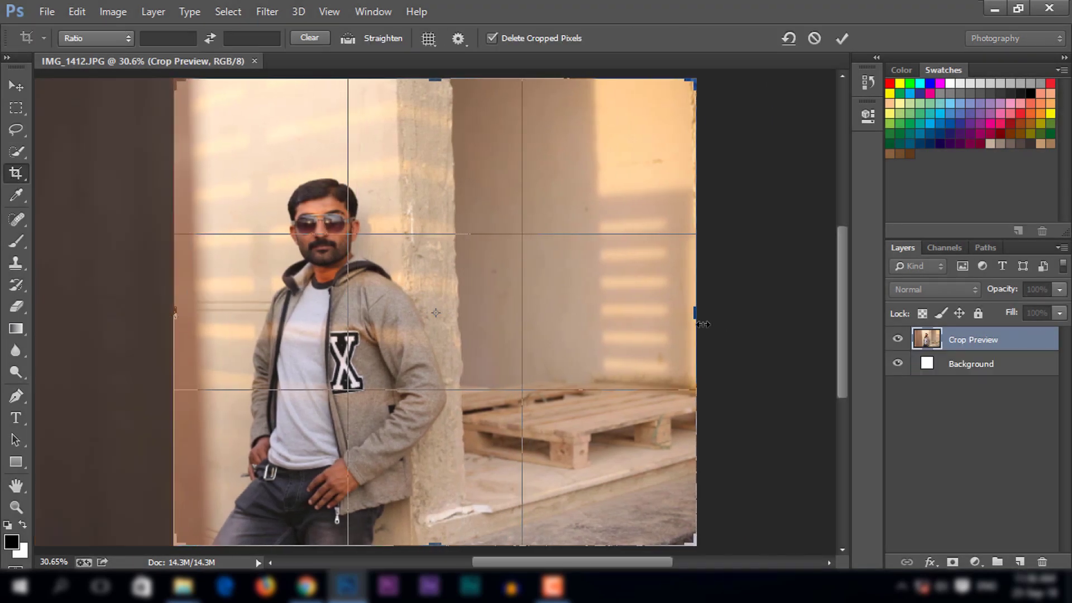
{"action": "left_click_drag", "start_coordinate": [694, 311], "coordinate": [578, 312]}
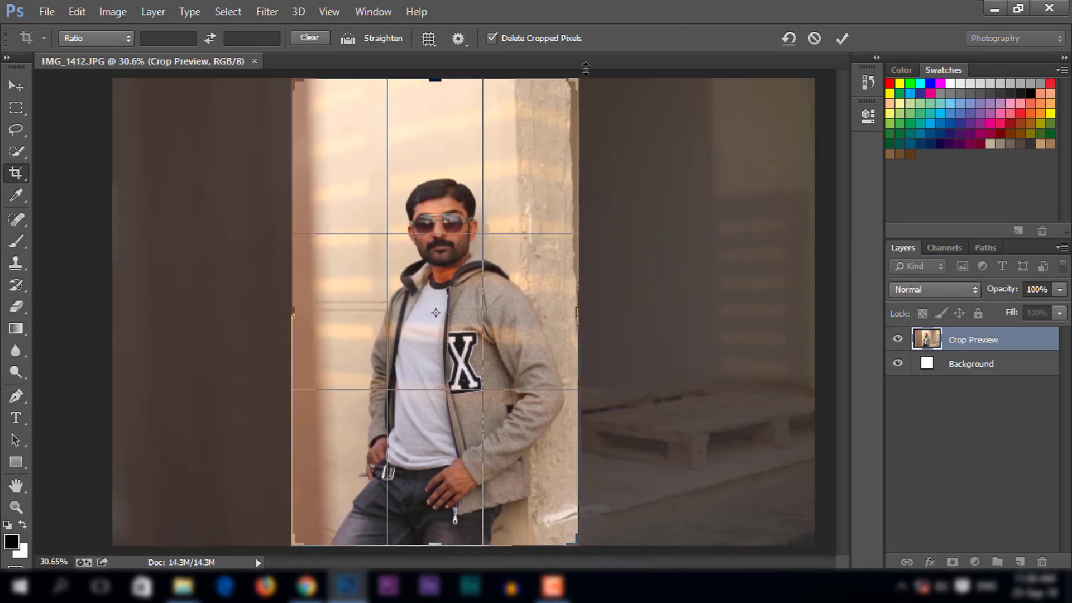
{"action": "left_click_drag", "start_coordinate": [434, 80], "coordinate": [434, 104]}
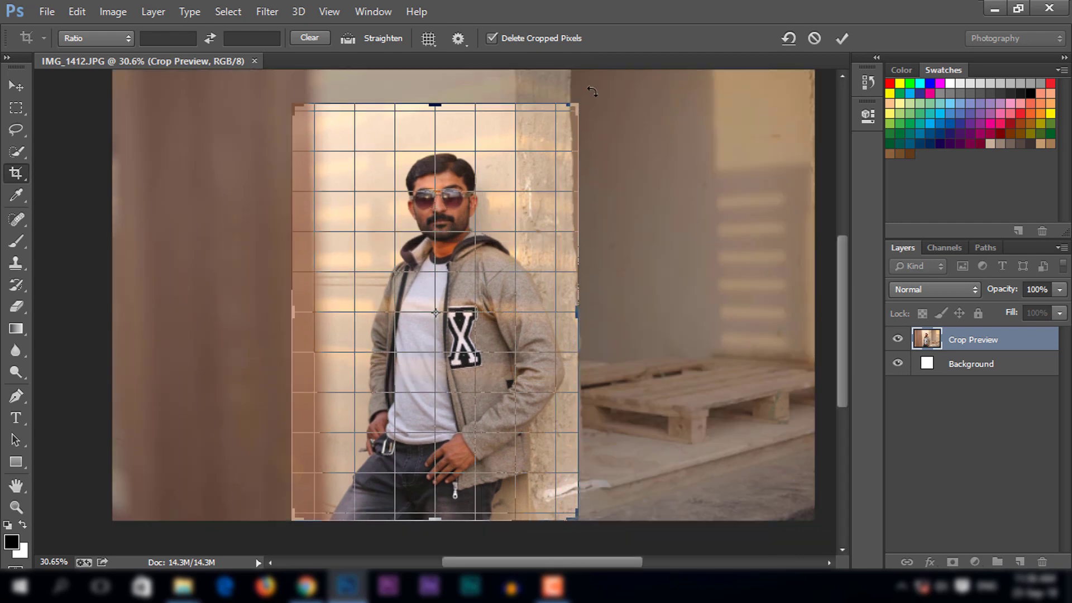
{"action": "left_click_drag", "start_coordinate": [594, 94], "coordinate": [602, 102]}
{"action": "left_click_drag", "start_coordinate": [578, 312], "coordinate": [571, 311]}
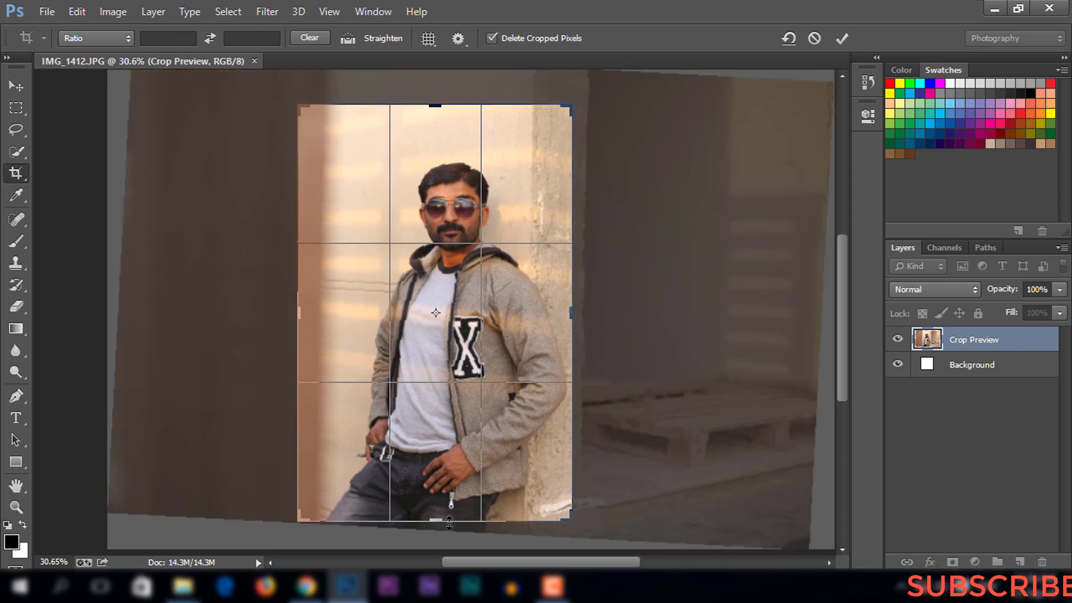
{"action": "left_click_drag", "start_coordinate": [450, 523], "coordinate": [435, 522]}
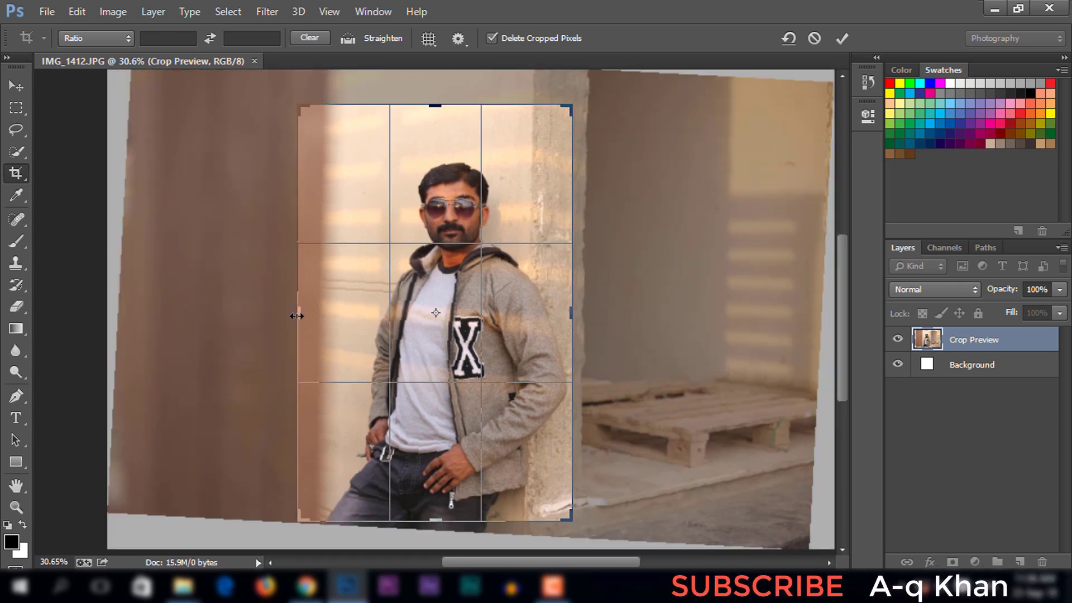
{"action": "left_click_drag", "start_coordinate": [296, 316], "coordinate": [294, 316]}
{"action": "left_click_drag", "start_coordinate": [435, 106], "coordinate": [436, 124]}
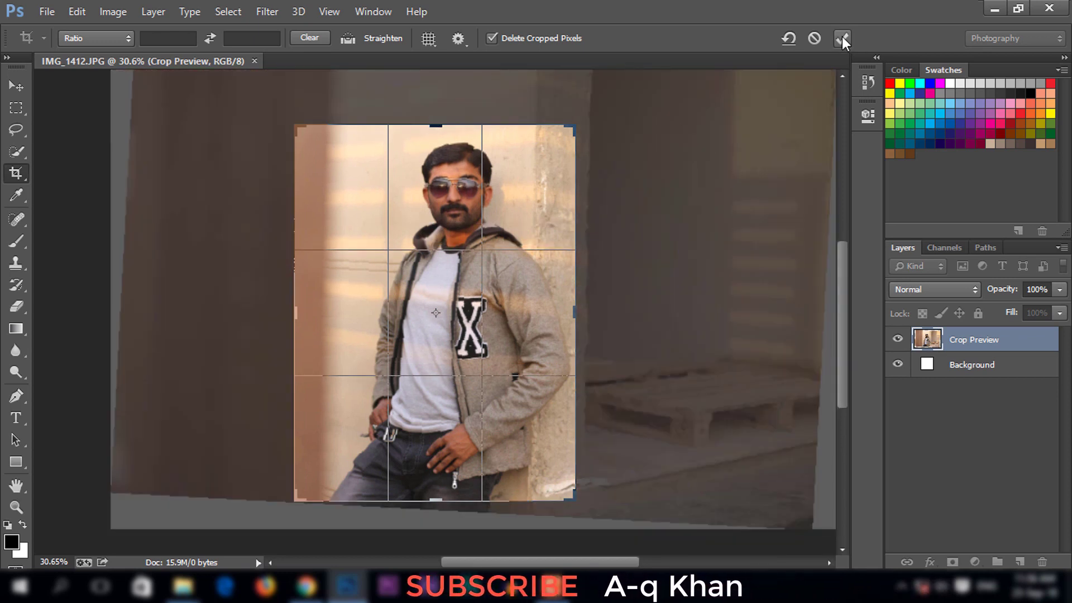
{"action": "left_click", "coordinate": [841, 38]}
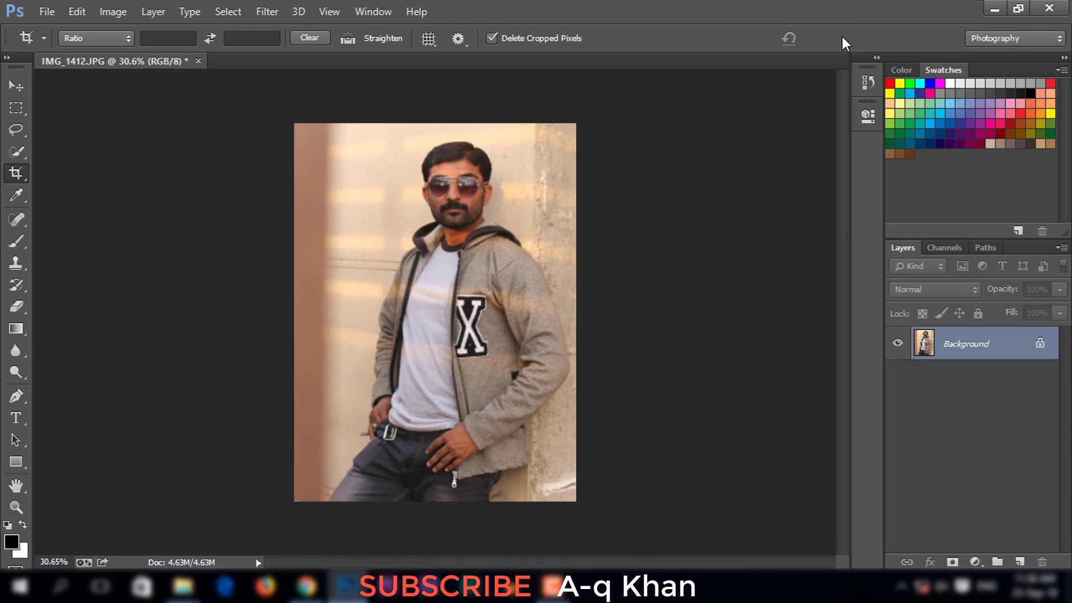
Step: Duplicate the Background layer into a Background copy
{"action": "key", "text": "v"}
{"action": "key", "text": "ctrl+0"}
{"action": "left_click_drag", "start_coordinate": [1000, 345], "coordinate": [1023, 560]}
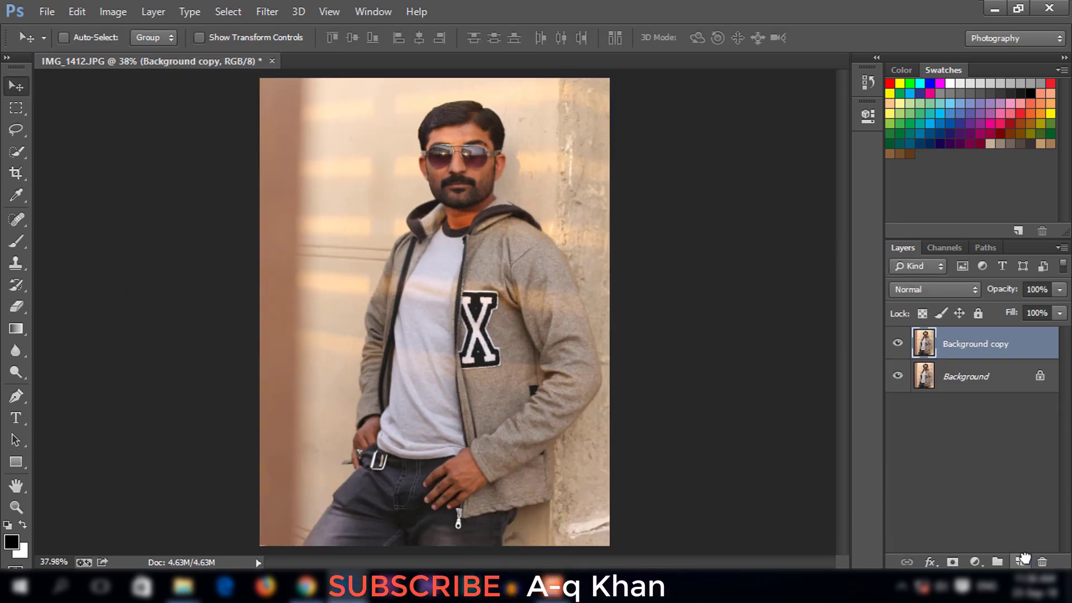
Step: In Camera Raw, set Contrast -75, Highlights -88, Shadows -77, Clarity +62, Saturation -100
{"action": "left_click", "coordinate": [278, 8]}
{"action": "left_click", "coordinate": [297, 112]}
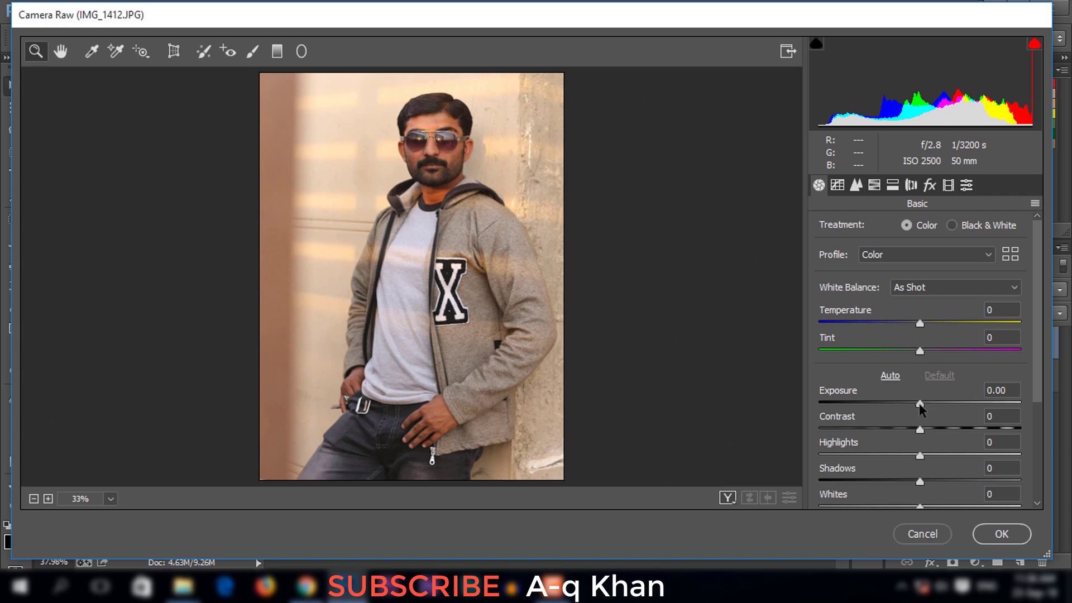
{"action": "mouse_move", "coordinate": [919, 402]}
{"action": "left_mouse_down"}
{"action": "mouse_move", "coordinate": [944, 430]}
{"action": "mouse_move", "coordinate": [969, 430]}
{"action": "left_mouse_up"}
{"action": "left_click_drag", "start_coordinate": [920, 454], "coordinate": [832, 455]}
{"action": "left_click_drag", "start_coordinate": [963, 428], "coordinate": [844, 429]}
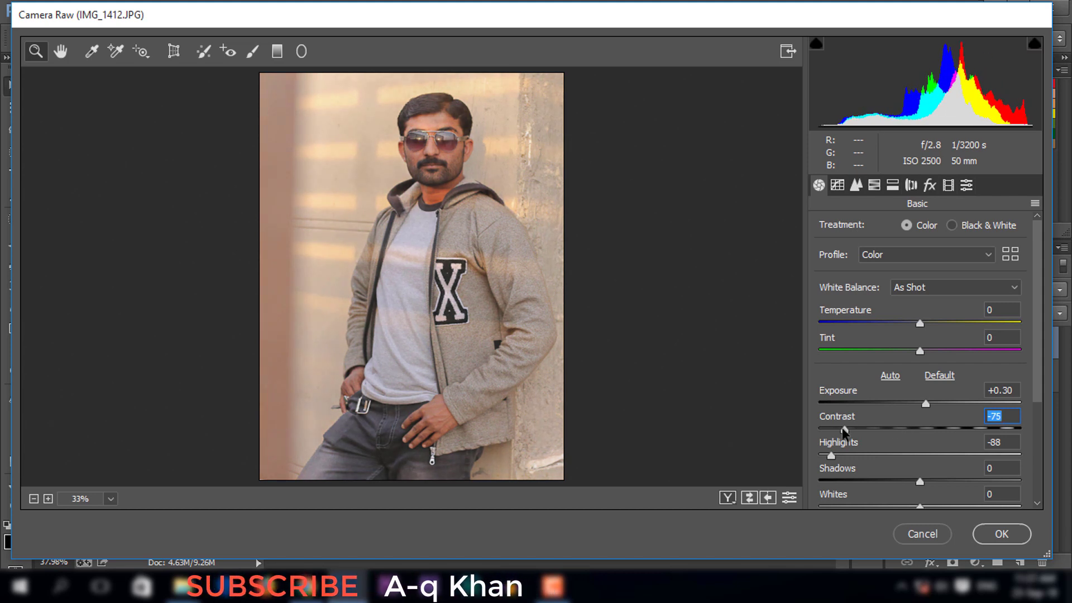
{"action": "left_click_drag", "start_coordinate": [919, 481], "coordinate": [843, 481]}
{"action": "scroll", "coordinate": [837, 475], "scroll_direction": "down", "scroll_amount": 1}
{"action": "left_click", "coordinate": [919, 467]}
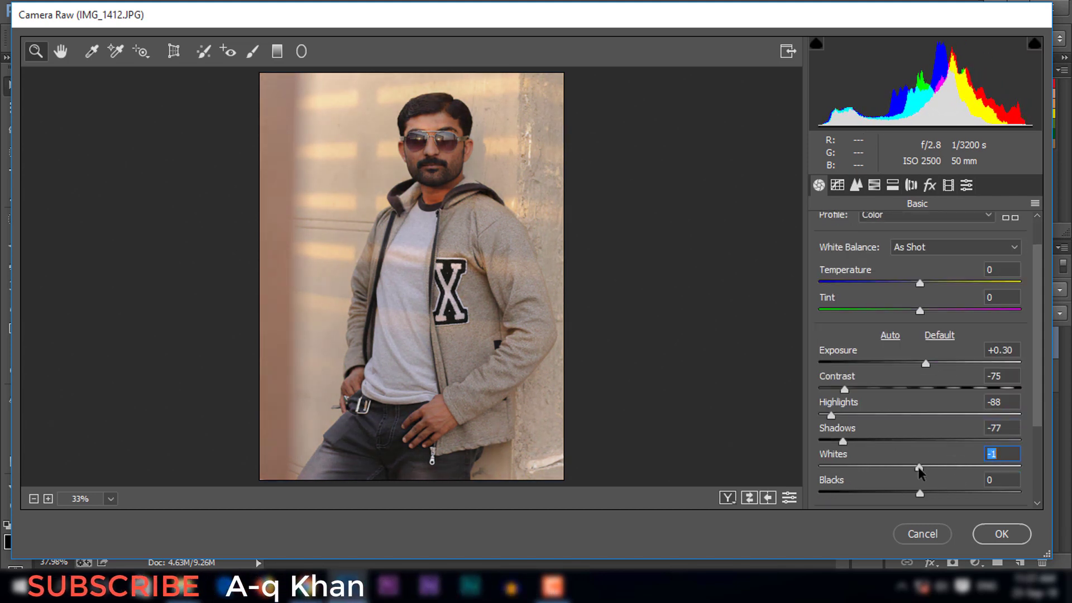
{"action": "mouse_move", "coordinate": [918, 466]}
{"action": "left_mouse_down"}
{"action": "mouse_move", "coordinate": [981, 453]}
{"action": "mouse_move", "coordinate": [953, 443]}
{"action": "left_mouse_up"}
{"action": "scroll", "coordinate": [915, 468], "scroll_direction": "down", "scroll_amount": 1}
{"action": "scroll", "coordinate": [944, 453], "scroll_direction": "down", "scroll_amount": 1}
{"action": "scroll", "coordinate": [980, 458], "scroll_direction": "down", "scroll_amount": 1}
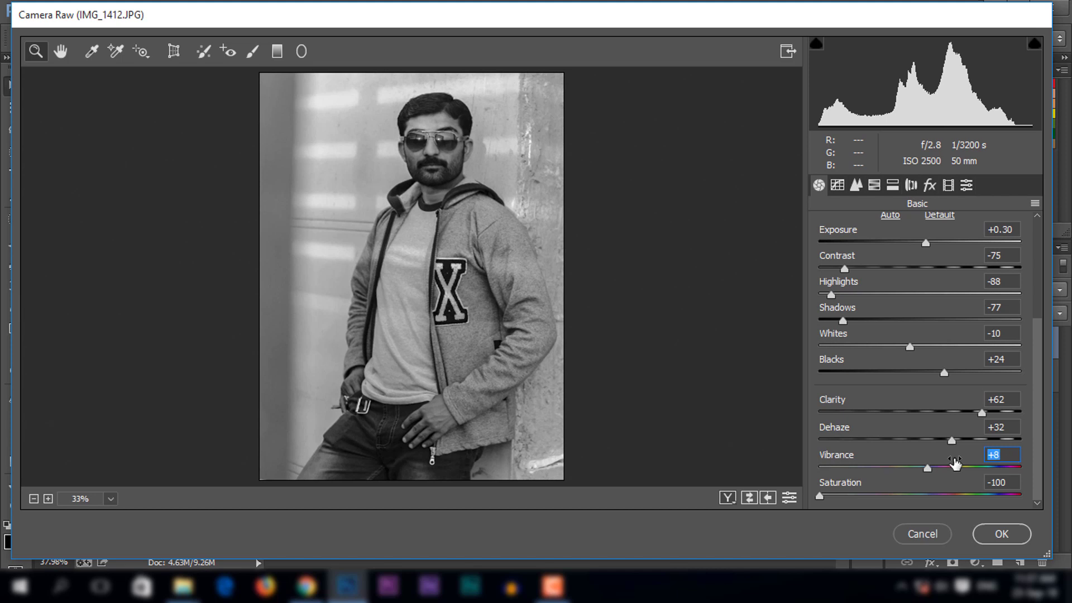
Step: Raise the Point tone curve in Camera Raw to brighten the photo
{"action": "left_click", "coordinate": [837, 185]}
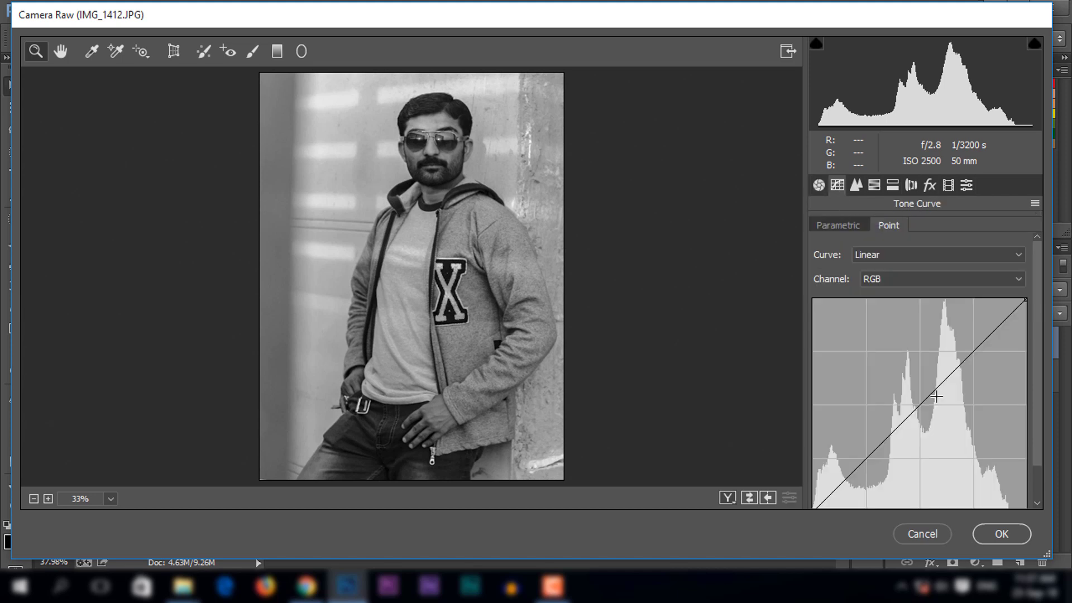
{"action": "left_click_drag", "start_coordinate": [955, 366], "coordinate": [951, 360]}
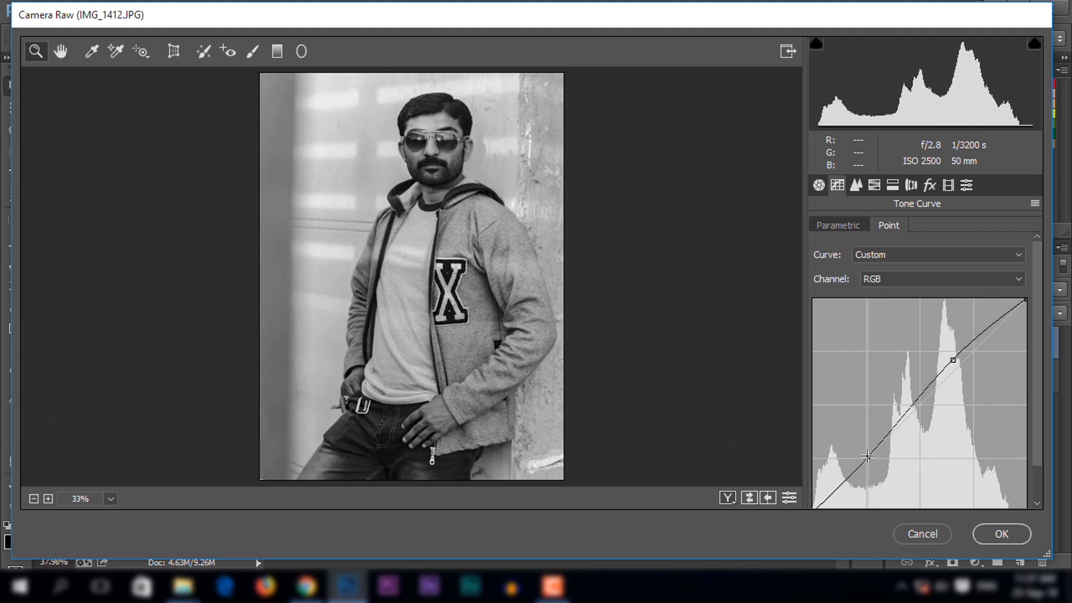
{"action": "left_click_drag", "start_coordinate": [953, 360], "coordinate": [950, 355]}
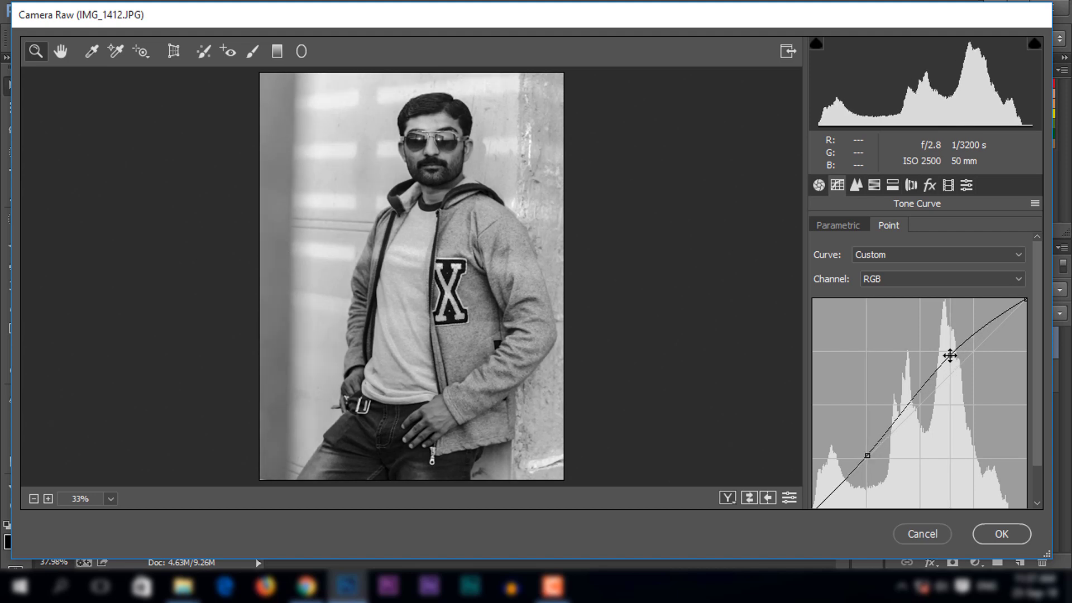
Step: Apply sharpening 56, luminance noise reduction 24 and a -37 post-crop vignette
{"action": "left_click", "coordinate": [856, 185]}
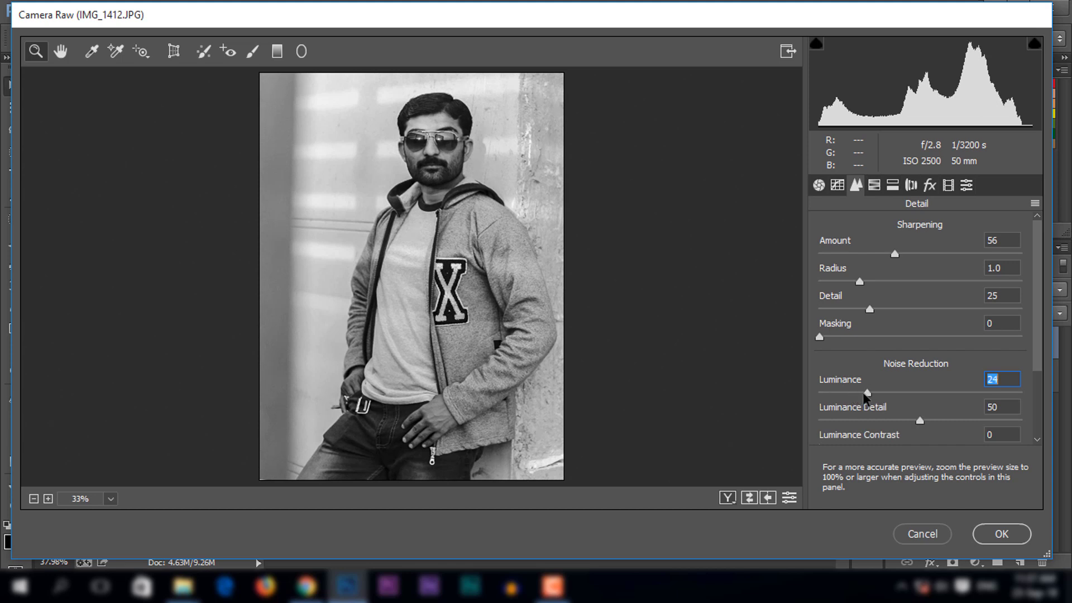
{"action": "left_click", "coordinate": [874, 184]}
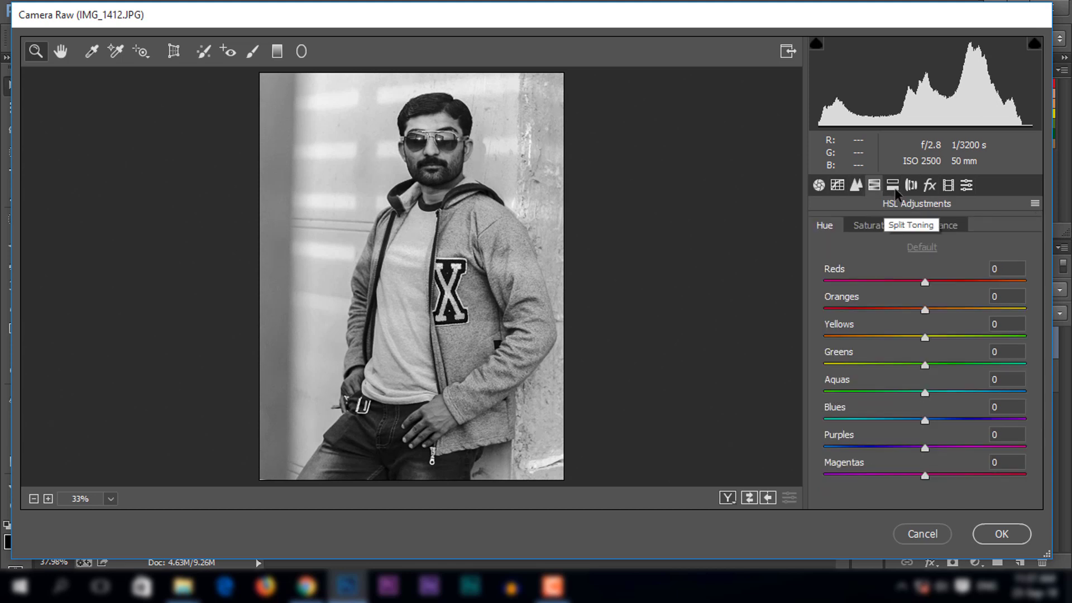
{"action": "left_click", "coordinate": [921, 185]}
{"action": "left_click_drag", "start_coordinate": [917, 384], "coordinate": [886, 383]}
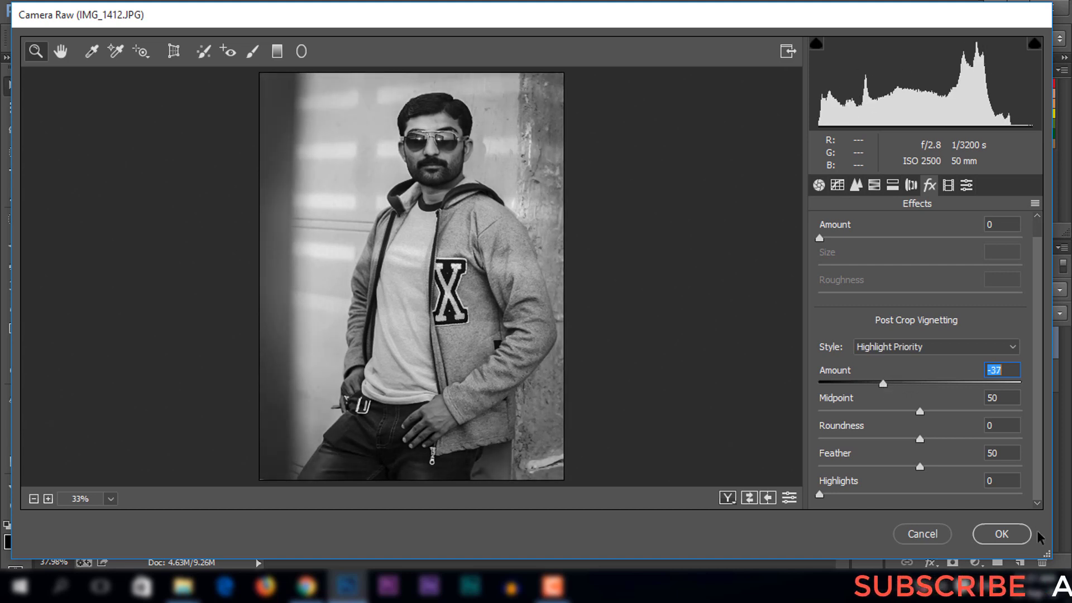
{"action": "left_click", "coordinate": [1013, 528]}
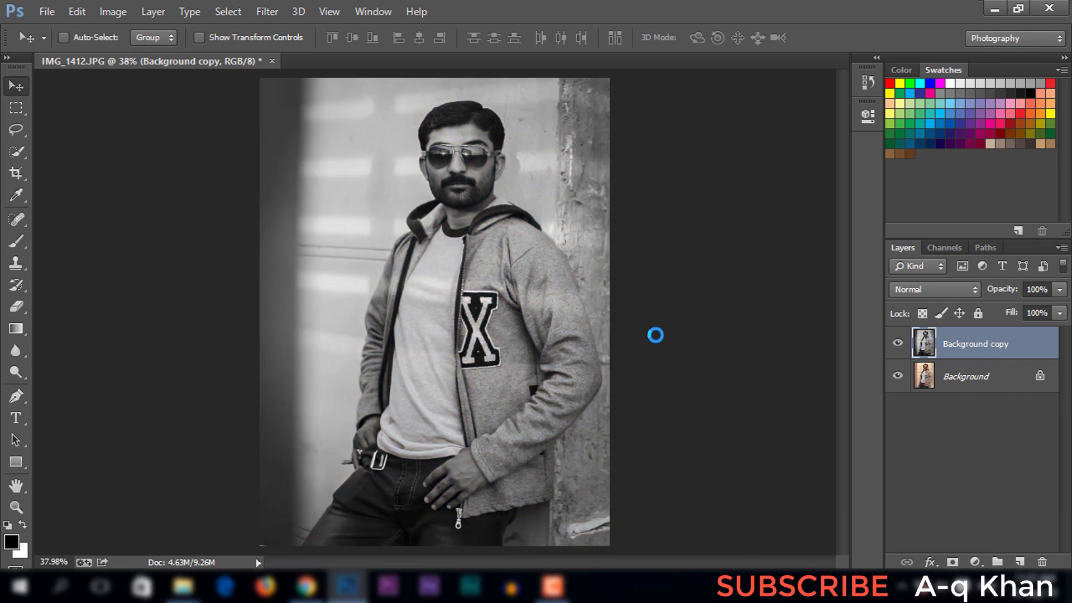
Step: Compare the black-and-white copy against the original, then flatten the image
{"action": "left_click", "coordinate": [896, 343]}
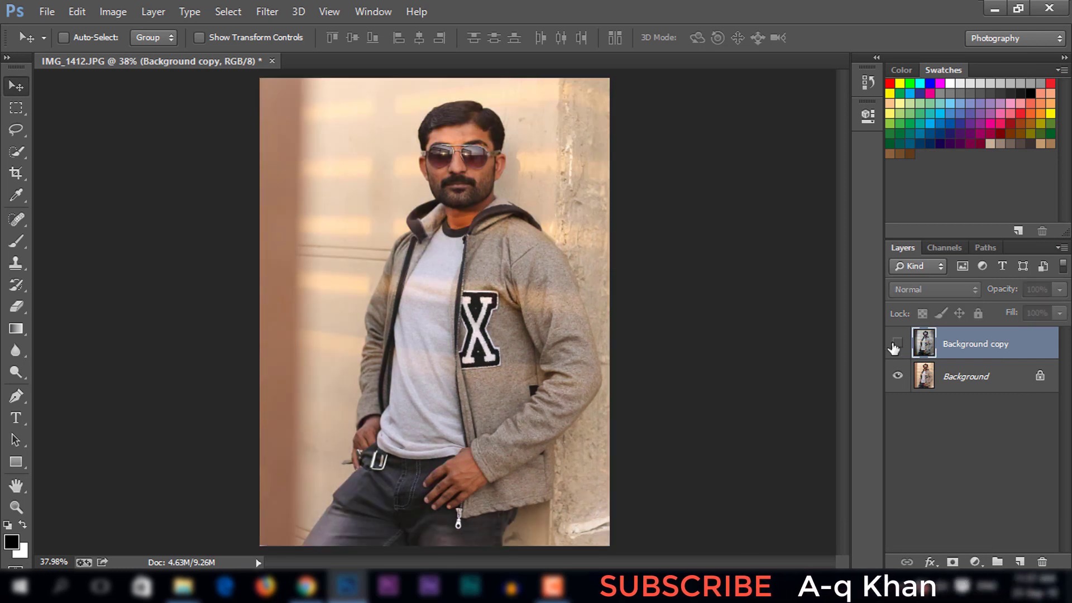
{"action": "left_click", "coordinate": [896, 343]}
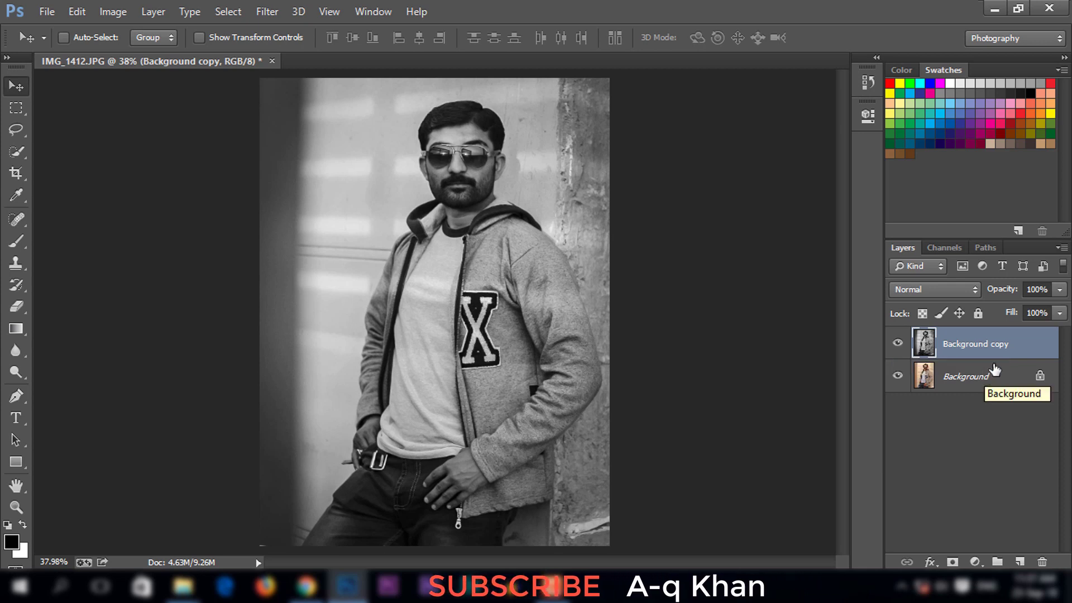
{"action": "right_click", "coordinate": [1013, 346]}
{"action": "left_click", "coordinate": [724, 504]}
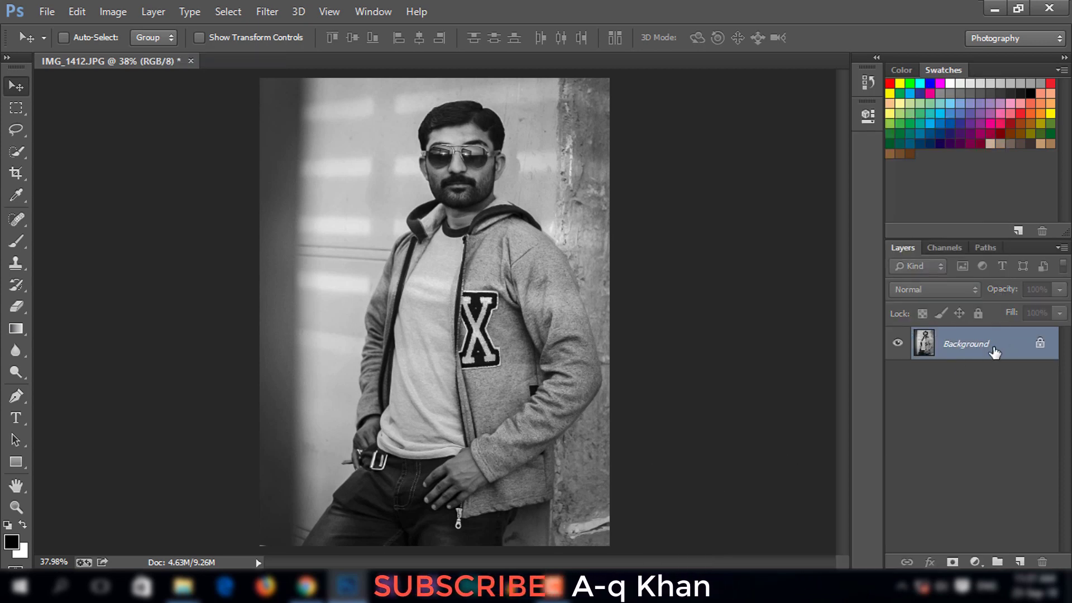
Step: Duplicate the flattened Background and zoom to 200% on the face with the Spot Healing Brush
{"action": "left_click_drag", "start_coordinate": [992, 350], "coordinate": [1019, 563]}
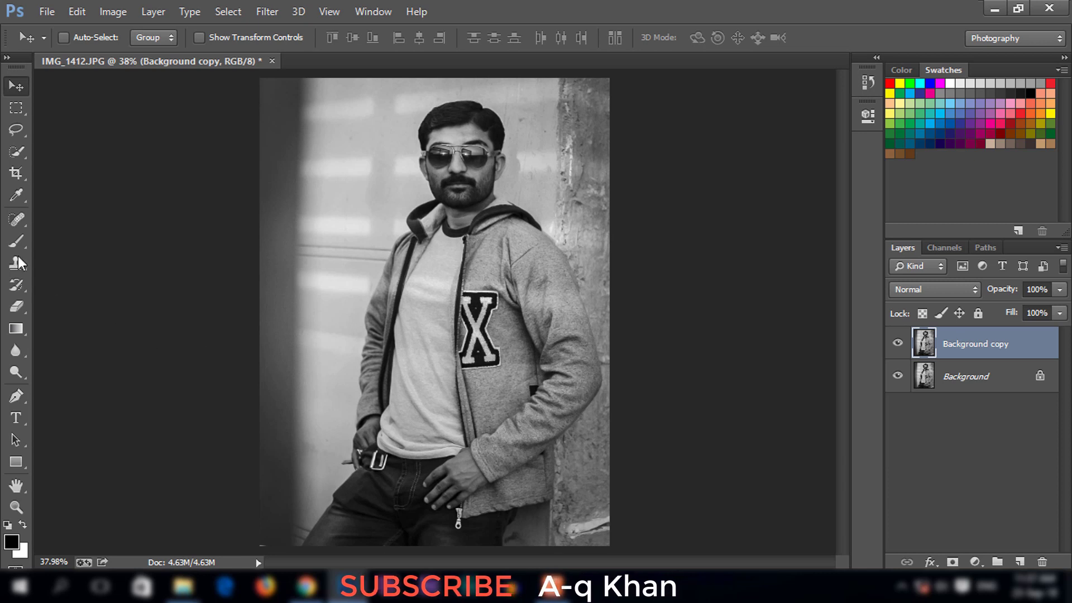
{"action": "left_click", "coordinate": [16, 224]}
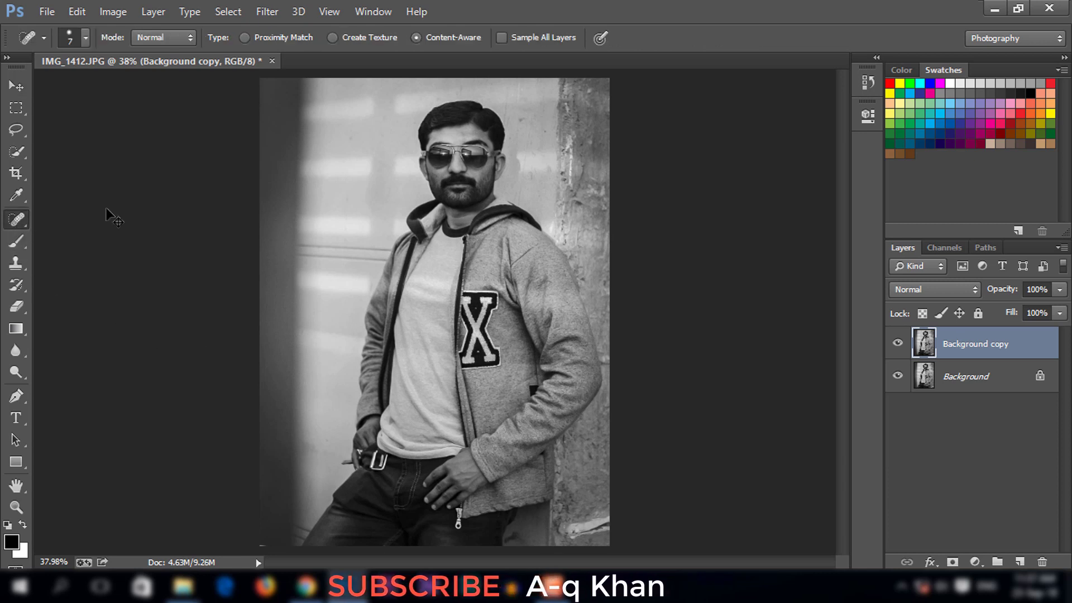
{"action": "key", "text": "ctrl+plus"}
{"action": "key", "text": "ctrl+plus"}
{"action": "key", "text": "ctrl+plus"}
{"action": "key", "text": "ctrl+plus"}
{"action": "key", "text": "ctrl+plus"}
{"action": "mouse_move", "coordinate": [609, 156]}
{"action": "left_mouse_down"}
{"action": "mouse_move", "coordinate": [483, 201]}
{"action": "mouse_move", "coordinate": [586, 290]}
{"action": "mouse_move", "coordinate": [502, 526]}
{"action": "left_mouse_up"}
{"action": "left_click_drag", "start_coordinate": [504, 486], "coordinate": [503, 531]}
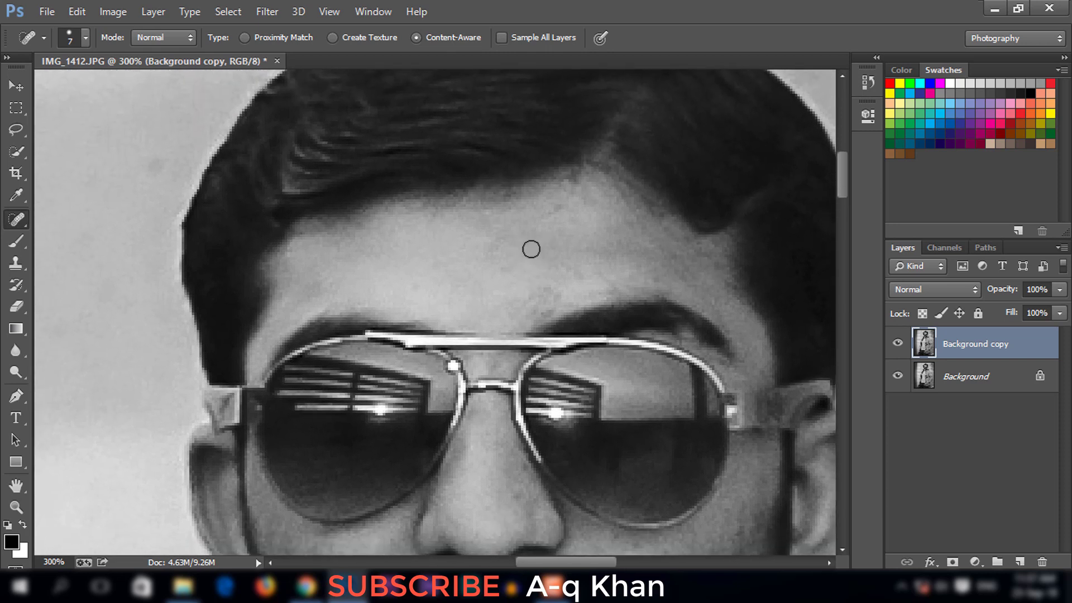
{"action": "key", "text": "ctrl+minus"}
Step: Spot-heal blemishes on the forehead and both cheeks
{"action": "left_click", "coordinate": [514, 299]}
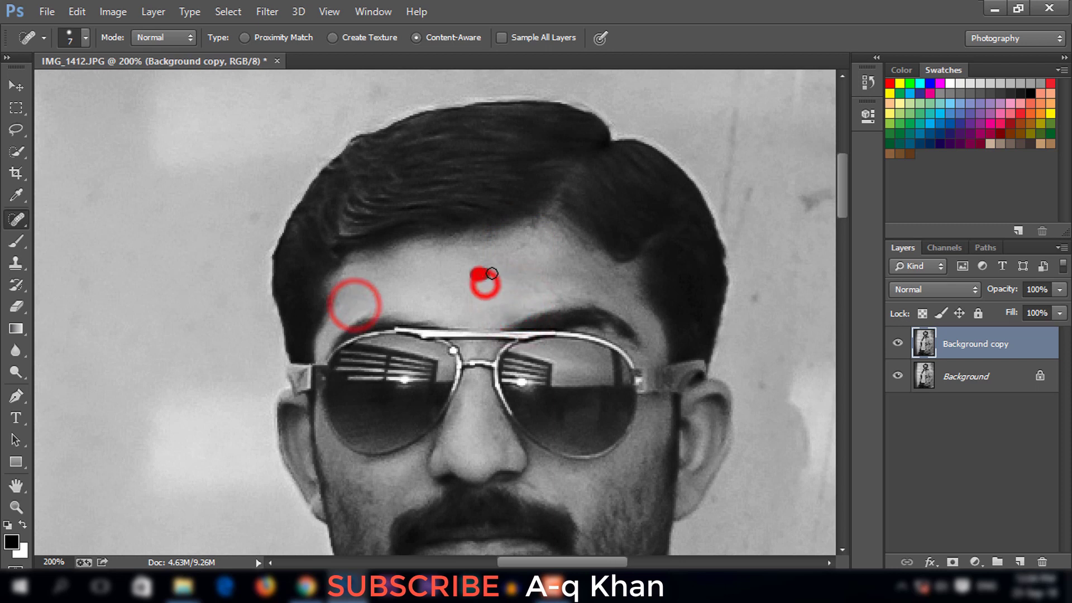
{"action": "scroll", "coordinate": [486, 273], "scroll_direction": "down", "scroll_amount": 5}
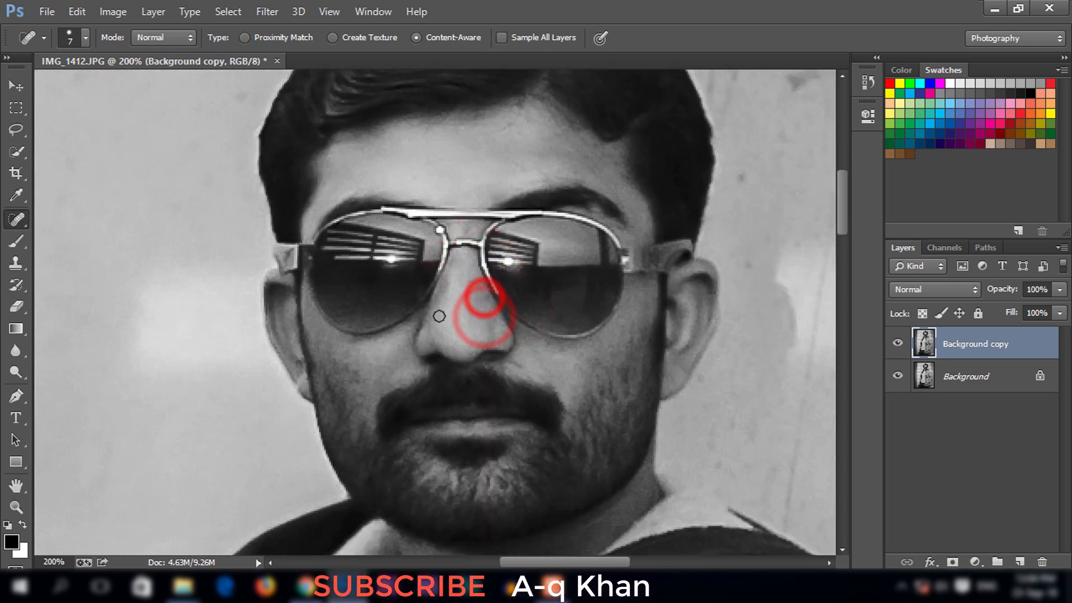
{"action": "left_click", "coordinate": [342, 364]}
{"action": "left_click", "coordinate": [575, 365]}
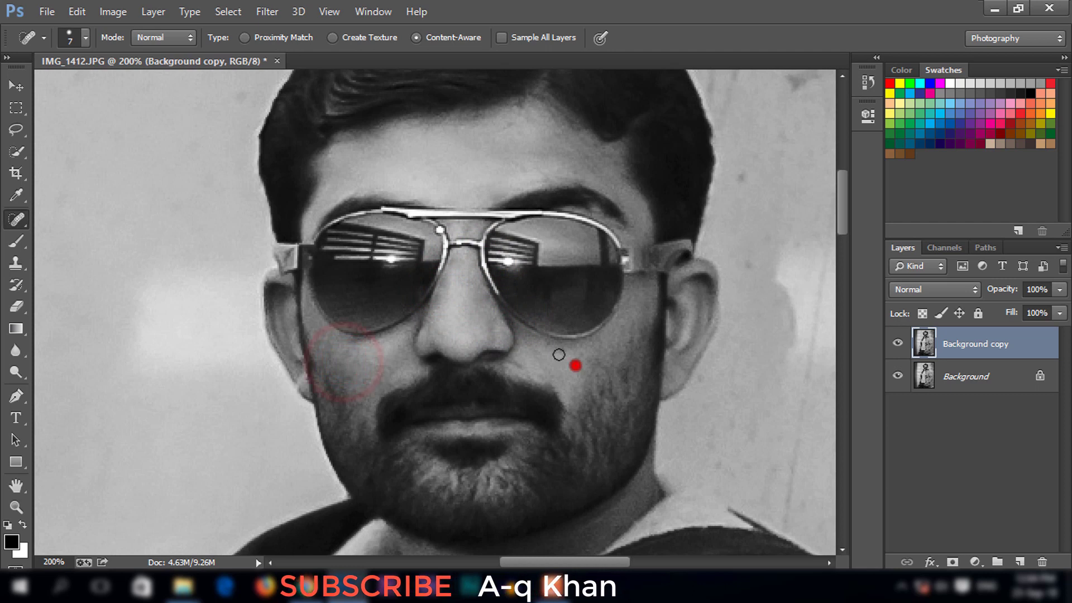
{"action": "key", "text": "v"}
{"action": "right_click", "coordinate": [977, 343]}
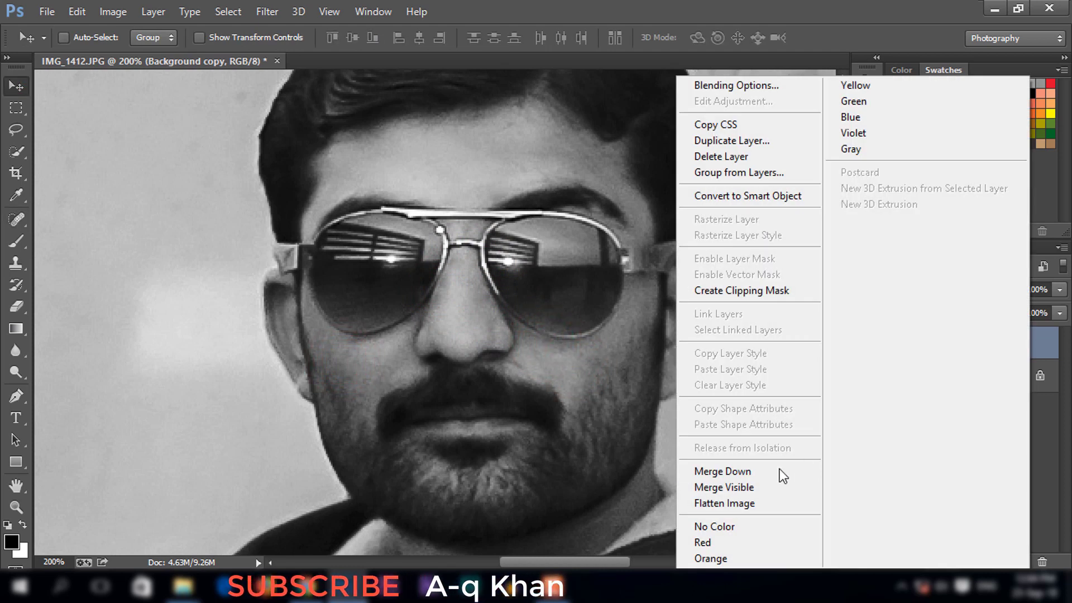
Step: Merge the layers down and duplicate the Background layer again
{"action": "left_click", "coordinate": [782, 472]}
{"action": "right_click", "coordinate": [945, 336]}
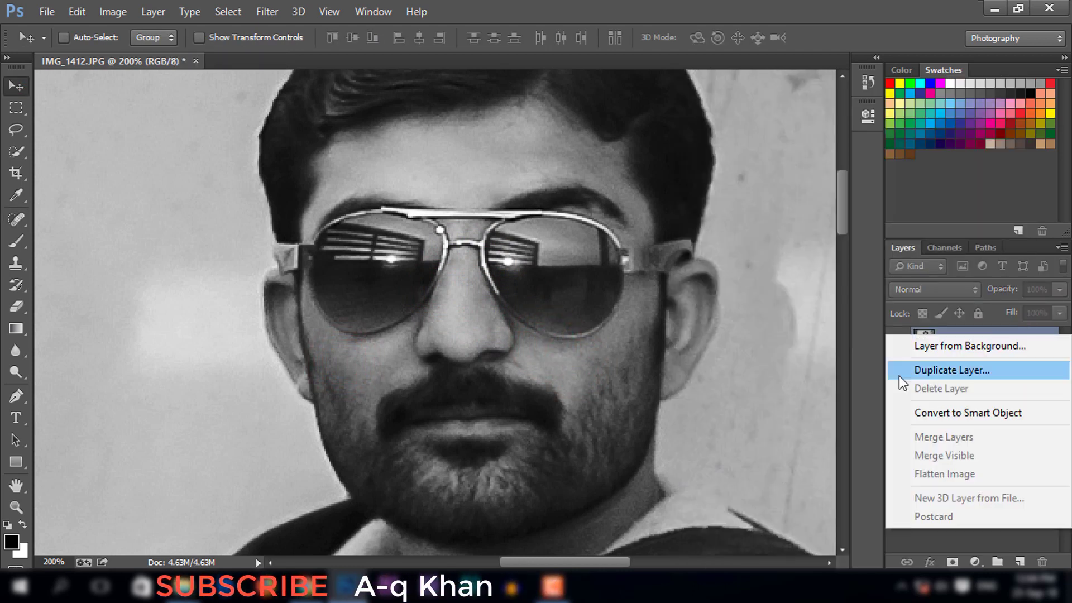
{"action": "left_click", "coordinate": [842, 392]}
{"action": "left_click_drag", "start_coordinate": [949, 343], "coordinate": [1016, 560]}
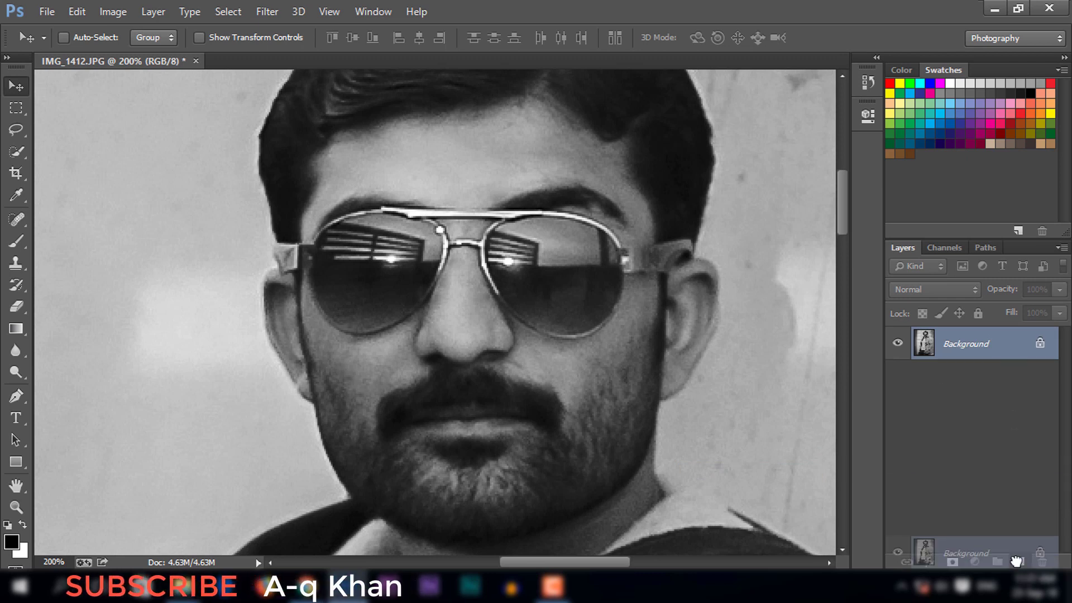
Step: Select the Mixer Brush Tool and sample a light grey skin tone as foreground colour
{"action": "left_click", "coordinate": [22, 242]}
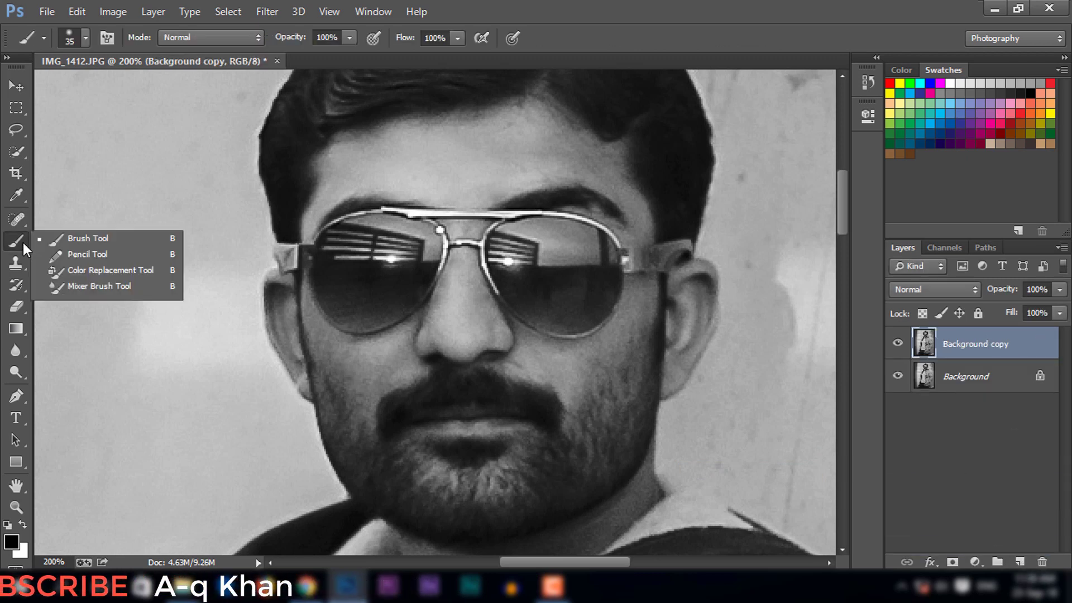
{"action": "left_click", "coordinate": [70, 288]}
{"action": "left_click", "coordinate": [12, 542]}
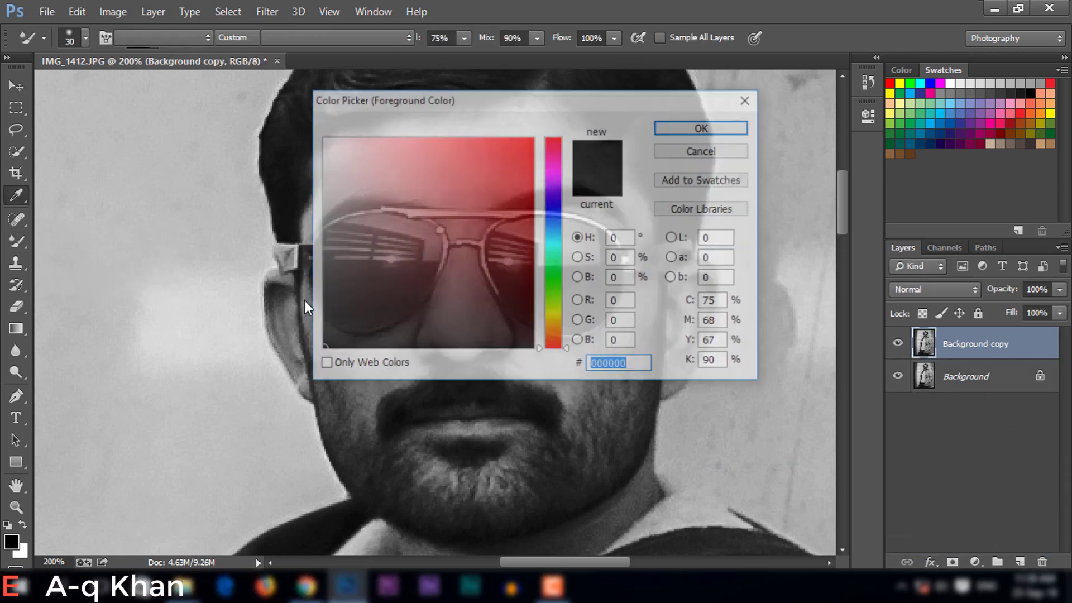
{"action": "mouse_move", "coordinate": [461, 102]}
{"action": "left_mouse_down"}
{"action": "mouse_move", "coordinate": [1018, 108]}
{"action": "mouse_move", "coordinate": [852, 115]}
{"action": "left_mouse_up"}
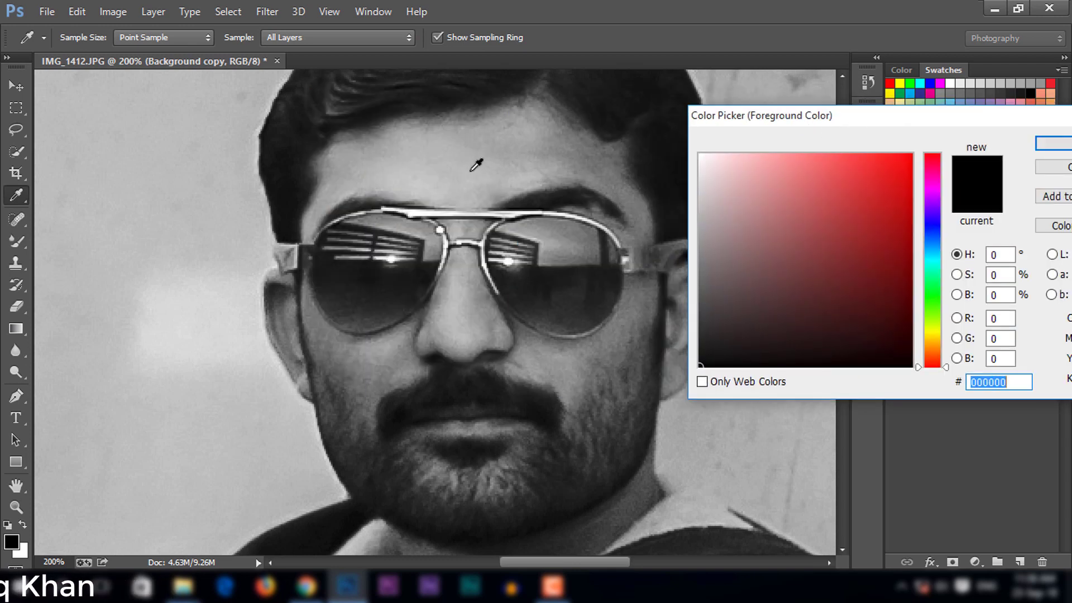
{"action": "left_click", "coordinate": [1057, 145]}
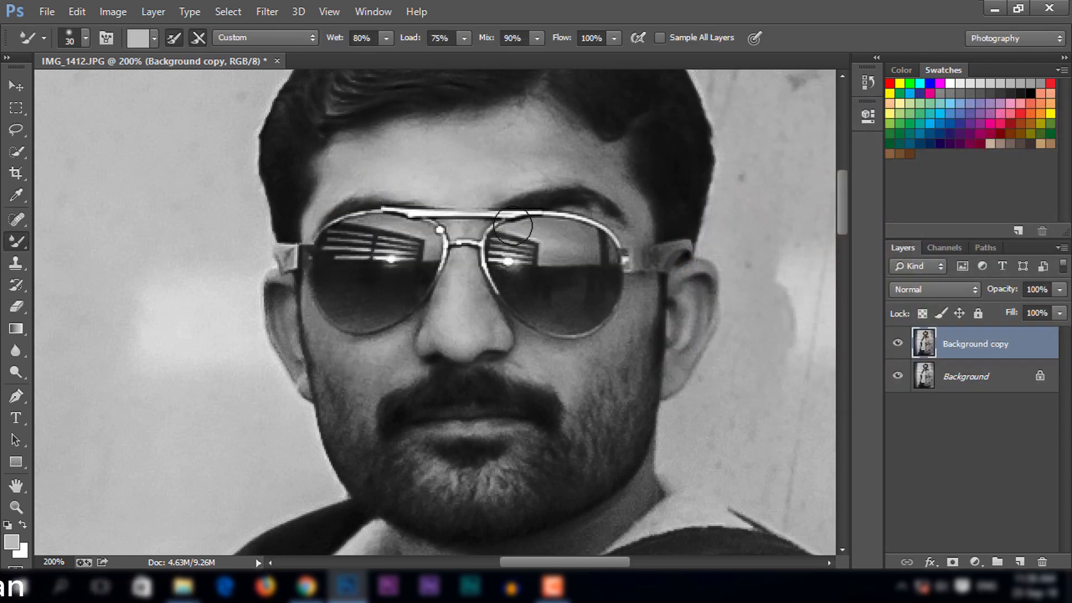
{"action": "left_click_drag", "start_coordinate": [443, 172], "coordinate": [458, 189]}
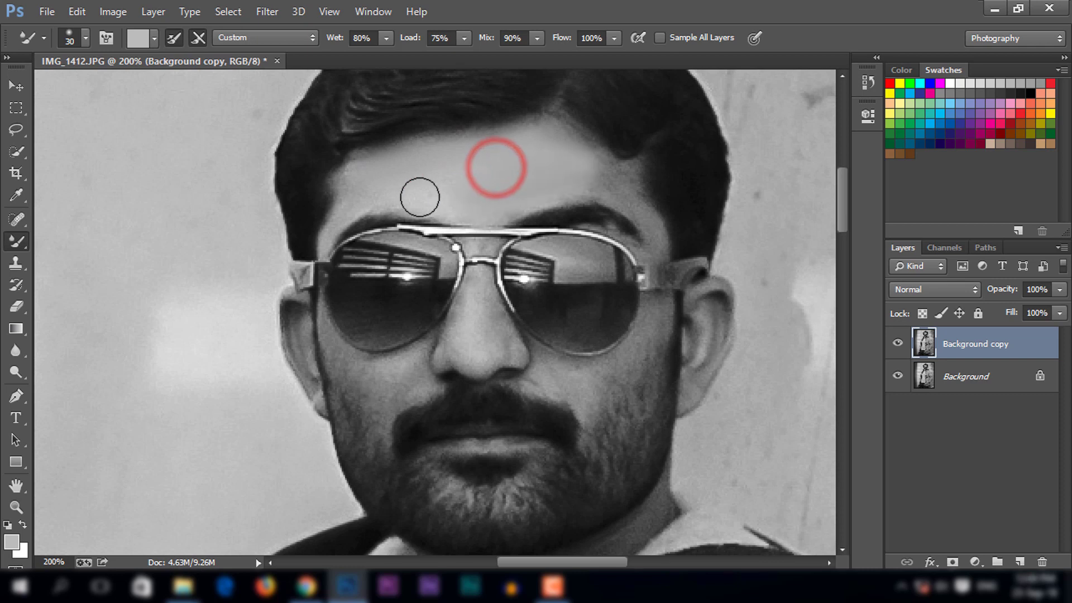
Step: Smooth the forehead skin, including near the temple and above the eyebrow
{"action": "left_click", "coordinate": [420, 197]}
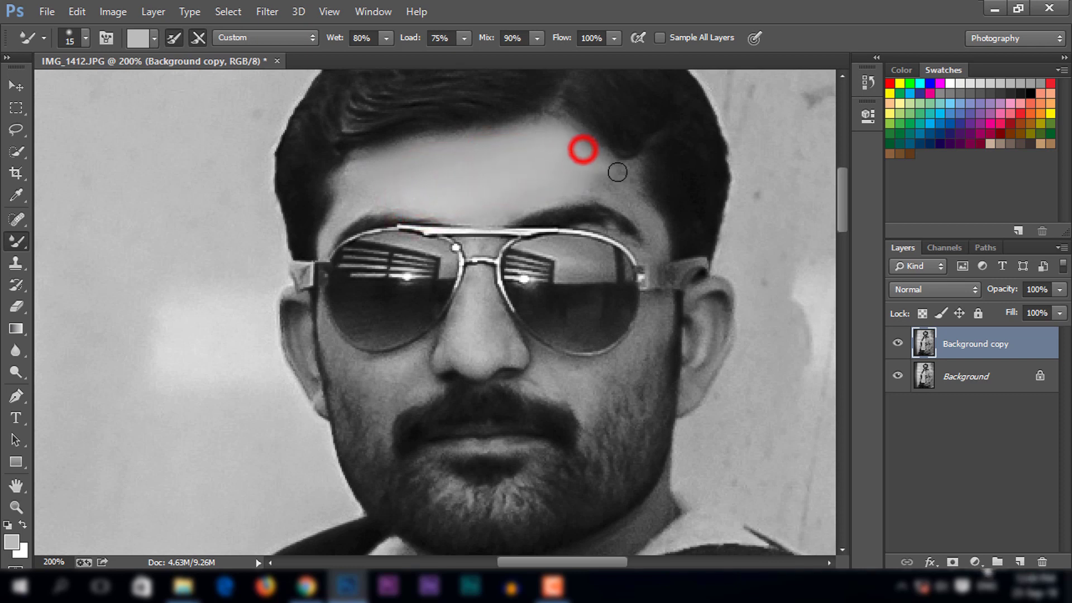
{"action": "left_click", "coordinate": [644, 225]}
{"action": "left_click", "coordinate": [614, 179]}
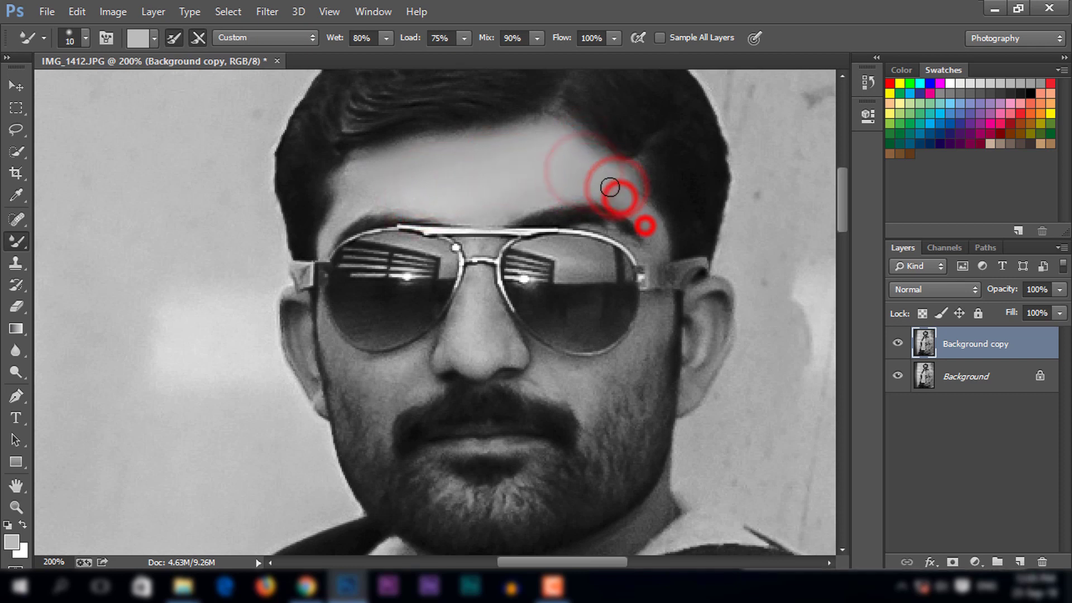
{"action": "left_click", "coordinate": [367, 173]}
{"action": "left_click", "coordinate": [371, 177]}
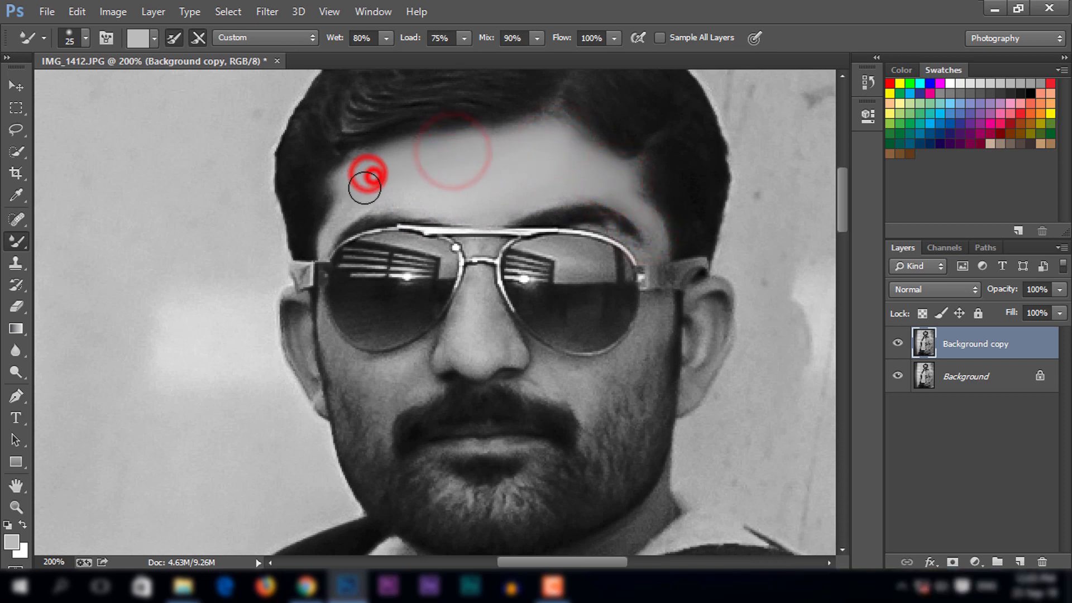
{"action": "left_click", "coordinate": [356, 196]}
{"action": "key", "text": "bracketleft"}
{"action": "key", "text": "bracketleft"}
{"action": "key", "text": "bracketleft"}
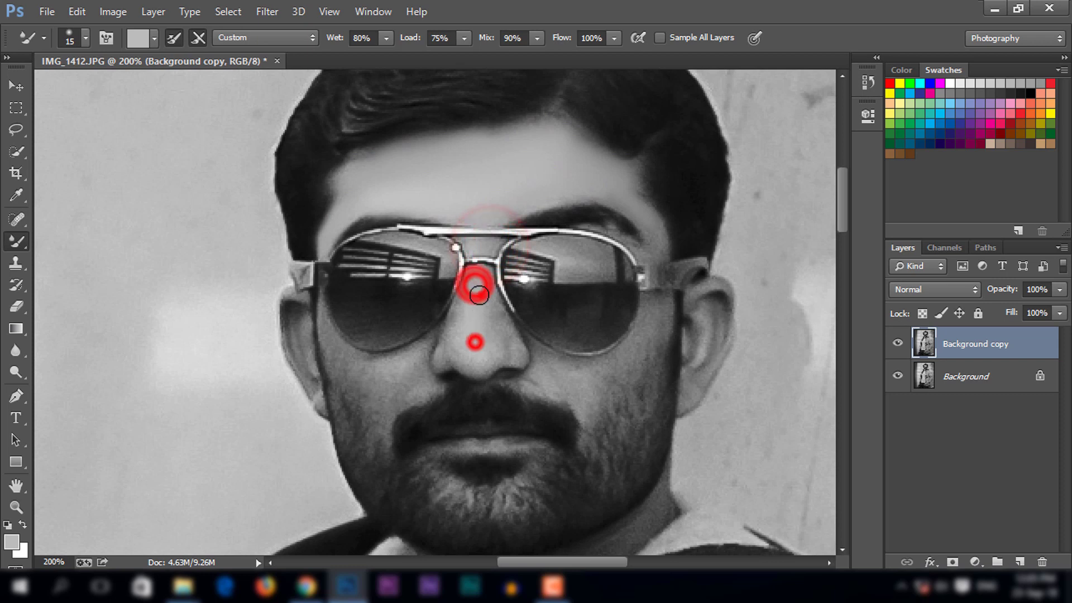
{"action": "key", "text": "bracketright"}
Step: Smooth the skin on the nose tip and bridge, adjusting brush size
{"action": "left_click", "coordinate": [480, 355]}
{"action": "key", "text": "bracketleft"}
{"action": "left_click", "coordinate": [462, 326]}
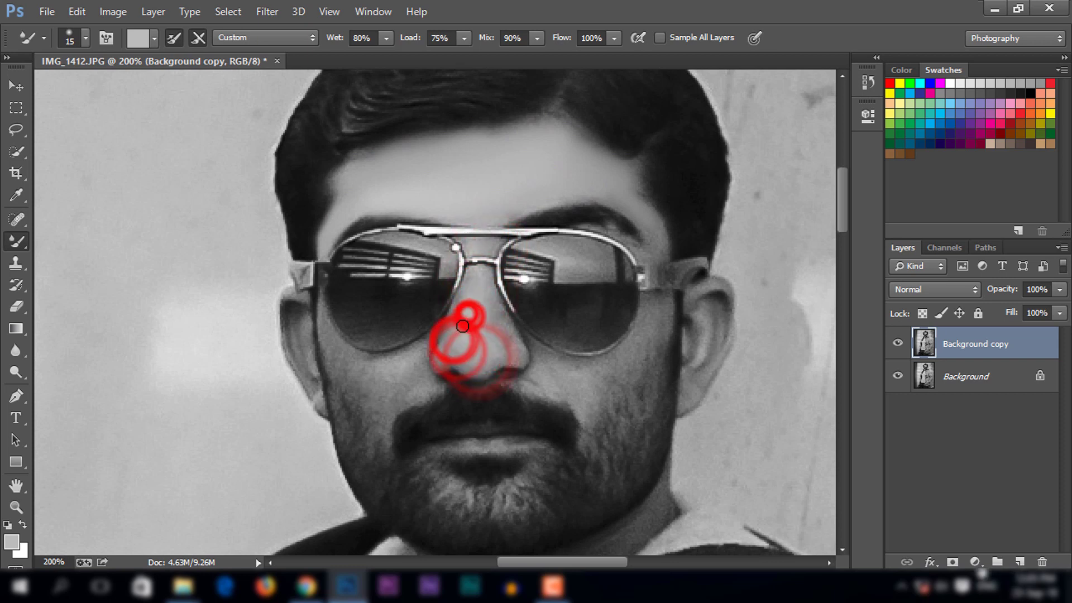
{"action": "left_click", "coordinate": [505, 349]}
{"action": "key", "text": "bracketright"}
{"action": "left_click", "coordinate": [491, 299]}
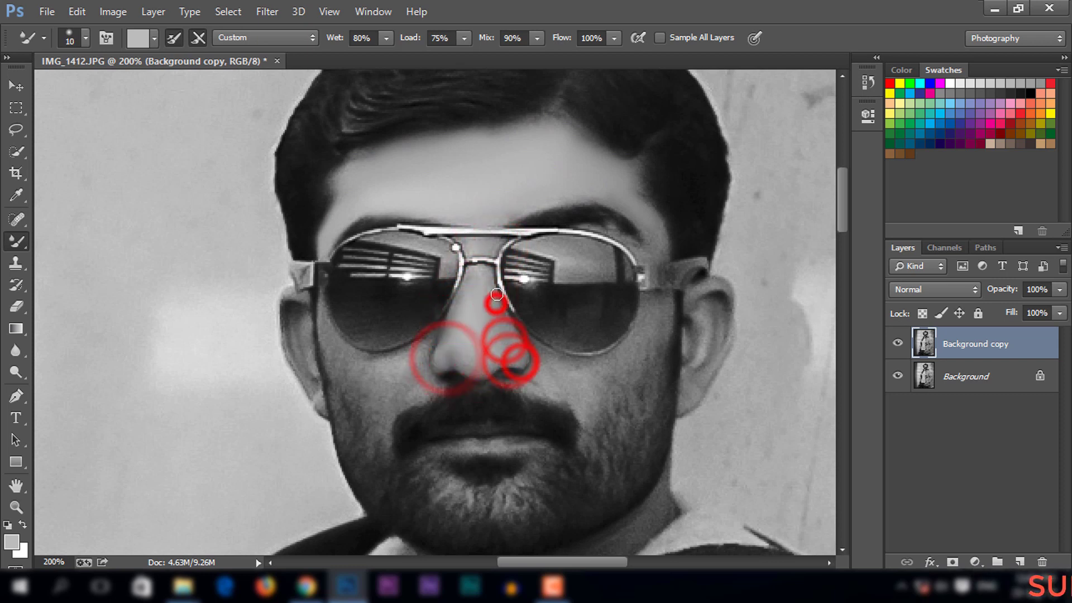
{"action": "left_click", "coordinate": [496, 318]}
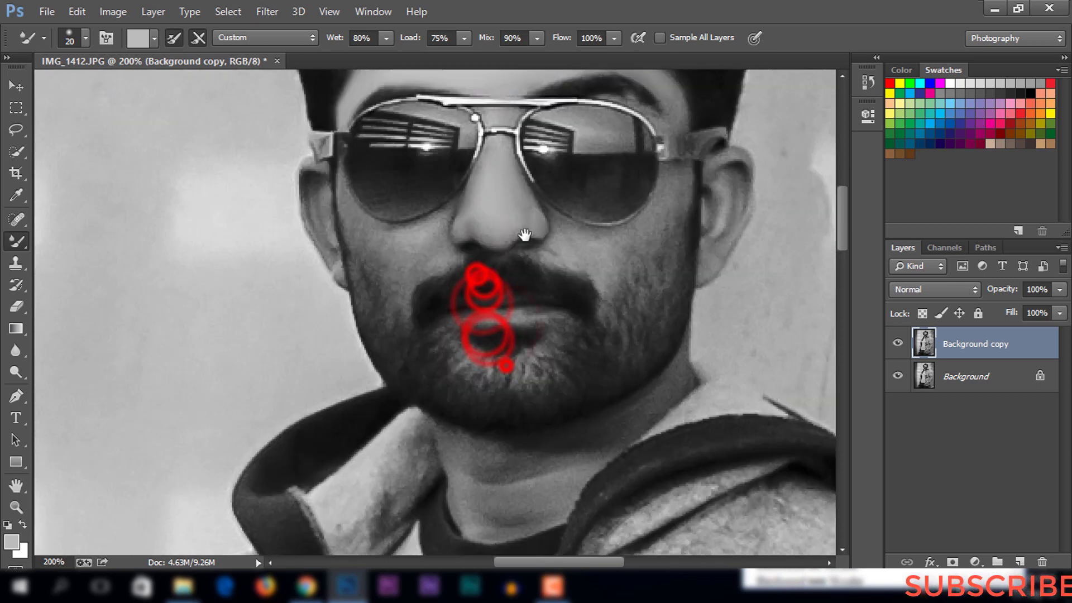
{"action": "scroll", "coordinate": [497, 335], "scroll_direction": "down", "scroll_amount": 3}
Step: Smooth the skin around the mouth and the left cheek beside the nose
{"action": "left_click", "coordinate": [474, 217]}
{"action": "left_click", "coordinate": [503, 228]}
{"action": "key", "text": "bracketleft"}
{"action": "left_click", "coordinate": [430, 240]}
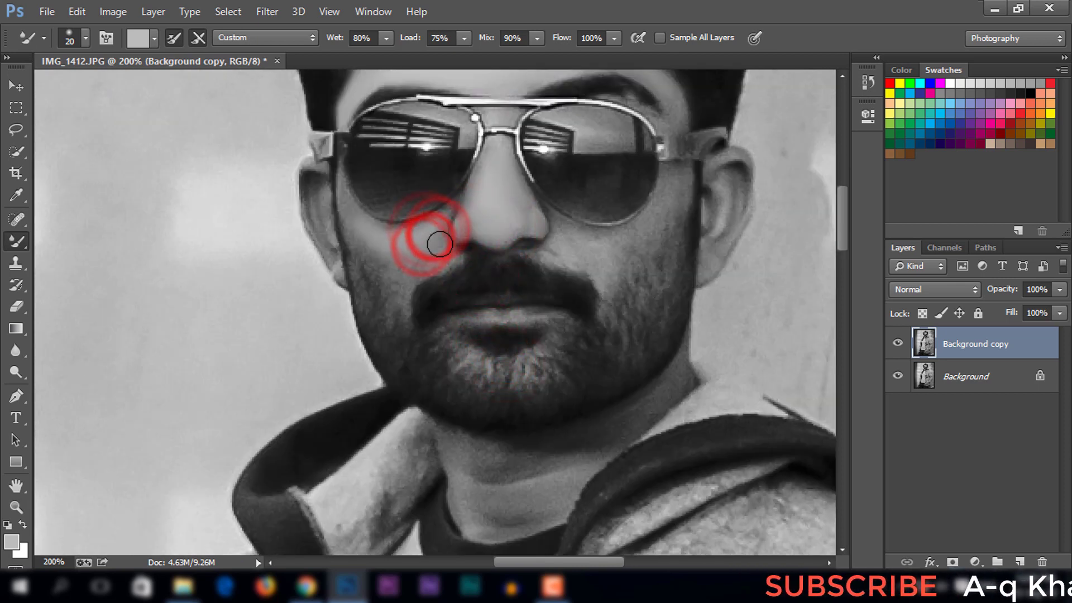
{"action": "left_click", "coordinate": [415, 262]}
{"action": "left_click", "coordinate": [404, 279]}
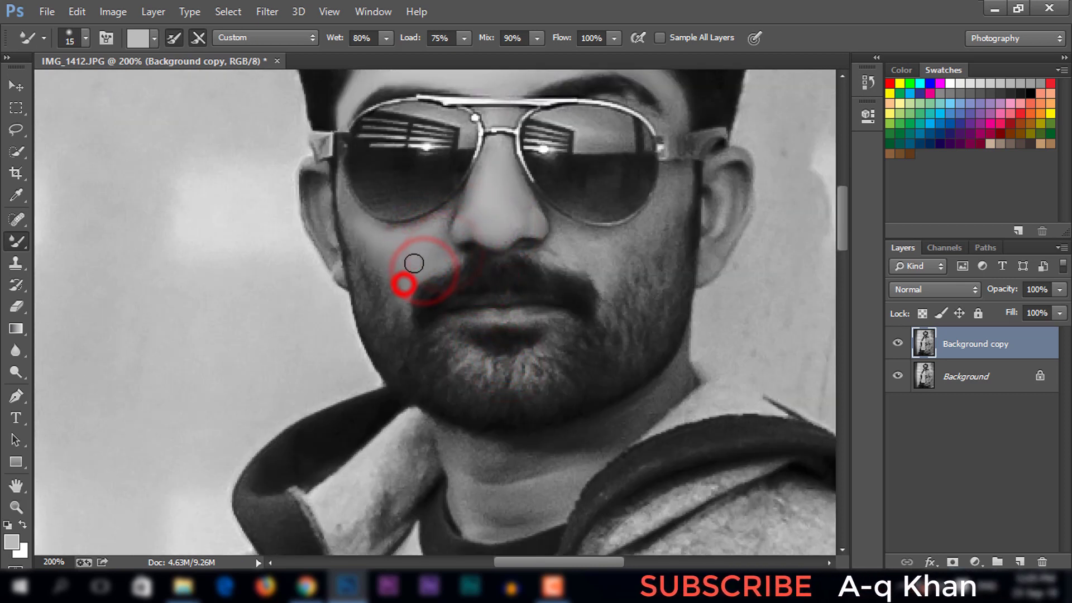
{"action": "key", "text": "bracketright"}
{"action": "left_click", "coordinate": [419, 252]}
{"action": "key", "text": "bracketleft"}
{"action": "key", "text": "bracketleft"}
Step: Smooth the left cheek under the glasses and beside the beard
{"action": "left_click", "coordinate": [378, 237]}
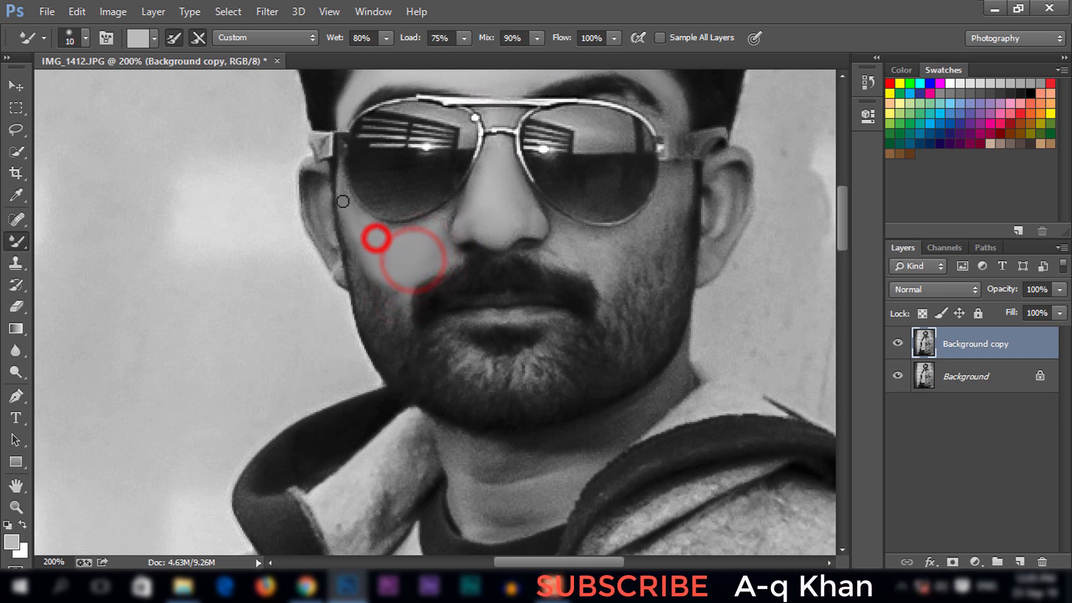
{"action": "left_click", "coordinate": [443, 215]}
{"action": "left_click", "coordinate": [354, 223]}
{"action": "left_click", "coordinate": [383, 261]}
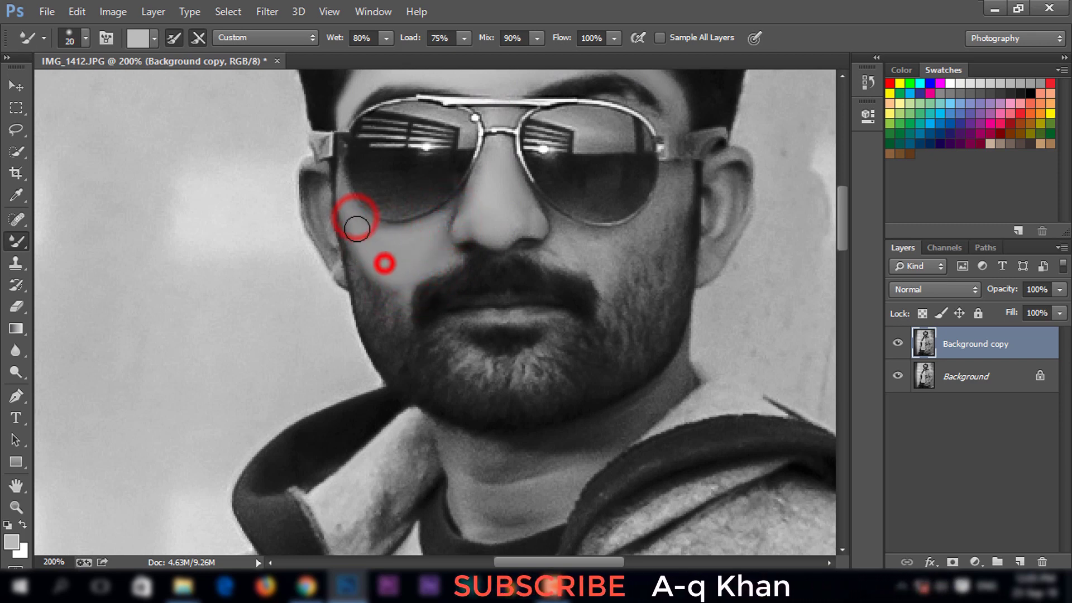
{"action": "left_click", "coordinate": [413, 278]}
{"action": "key", "text": "bracketright"}
{"action": "key", "text": "bracketright"}
{"action": "key", "text": "bracketright"}
{"action": "left_click", "coordinate": [410, 304]}
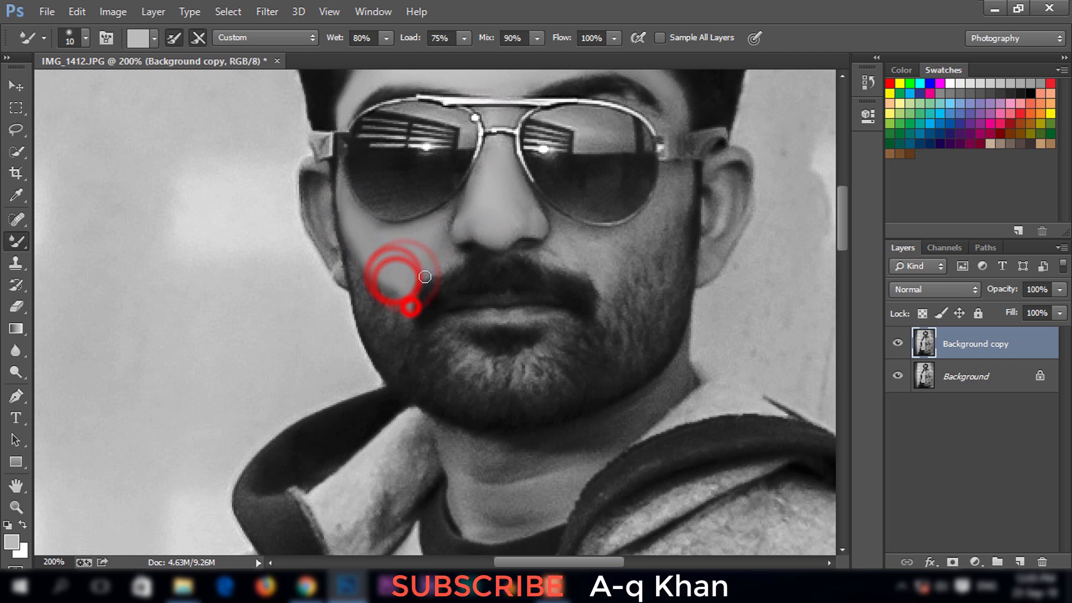
Step: Smooth the right cheek below the glasses and beside the ear
{"action": "left_click", "coordinate": [596, 253]}
{"action": "left_click", "coordinate": [567, 239]}
{"action": "key", "text": "bracketleft"}
{"action": "key", "text": "bracketleft"}
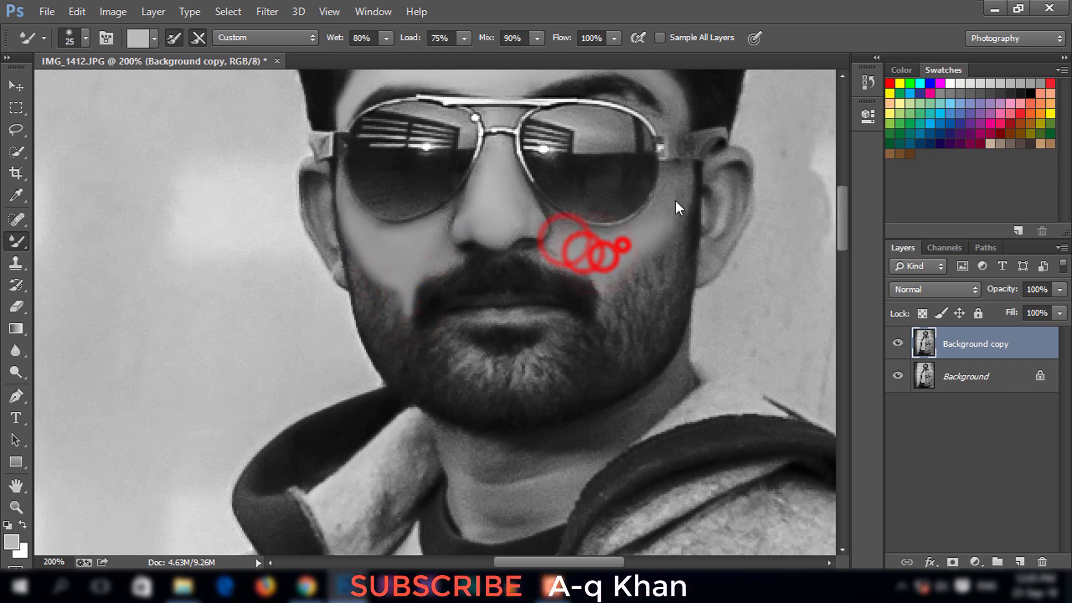
{"action": "left_click", "coordinate": [636, 226]}
{"action": "left_click", "coordinate": [686, 167]}
{"action": "left_click", "coordinate": [646, 223]}
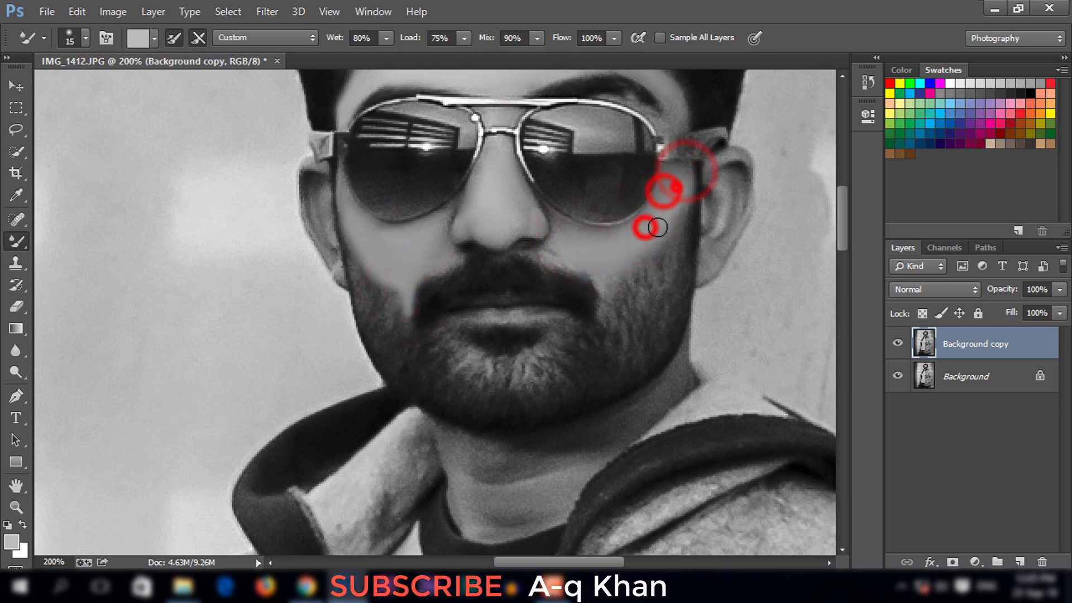
{"action": "left_click", "coordinate": [678, 193]}
{"action": "left_click", "coordinate": [636, 254]}
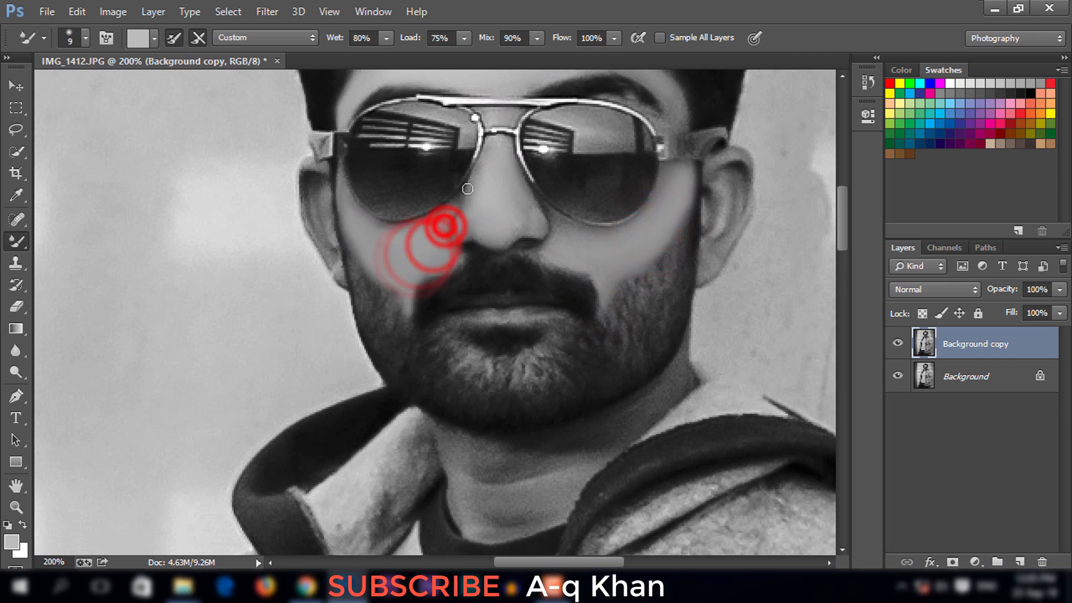
Step: Blend the chin skin below the lip with a larger Mixer Brush
{"action": "scroll", "coordinate": [552, 254], "scroll_direction": "down", "scroll_amount": 5}
{"action": "key", "text": "bracketright"}
{"action": "key", "text": "bracketright"}
{"action": "key", "text": "bracketright"}
{"action": "left_click", "coordinate": [544, 246]}
{"action": "left_click", "coordinate": [536, 397]}
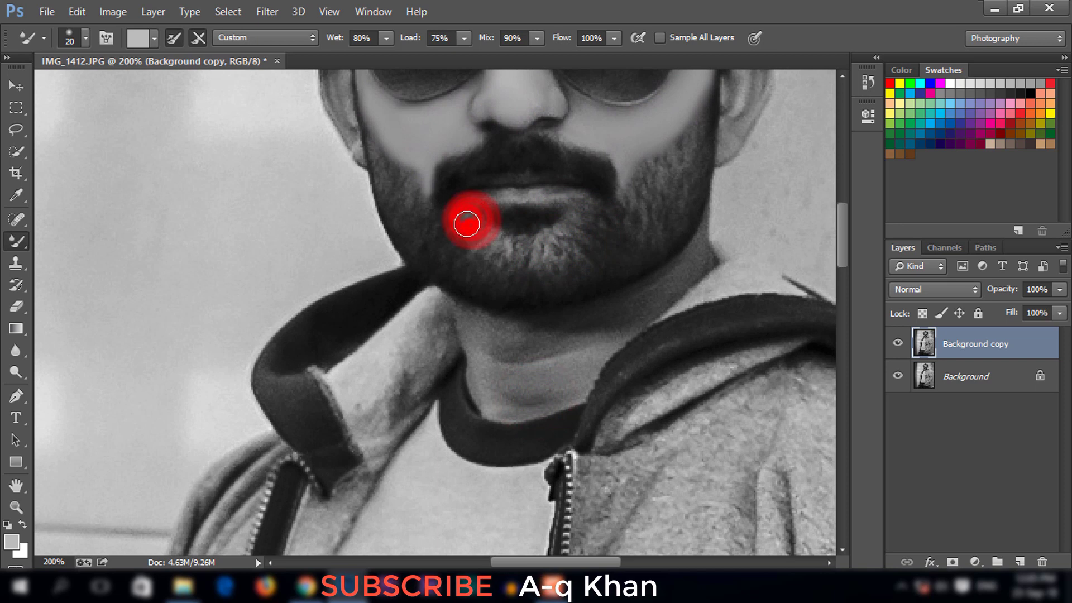
{"action": "left_click_drag", "start_coordinate": [573, 227], "coordinate": [574, 232]}
Step: Smooth the skin across the neck
{"action": "left_click", "coordinate": [477, 235]}
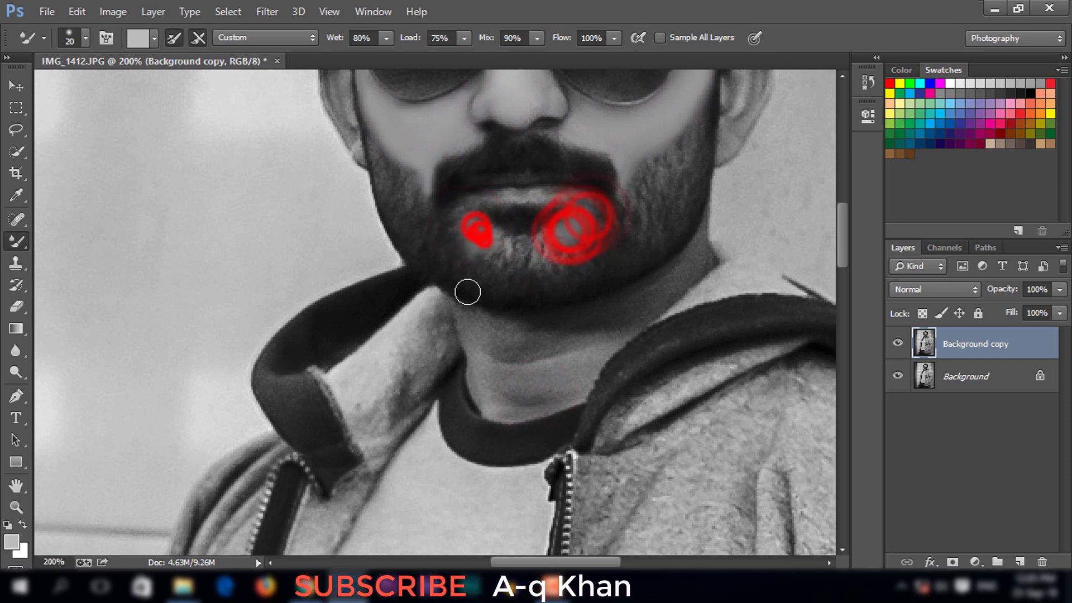
{"action": "left_click", "coordinate": [598, 328]}
{"action": "left_click", "coordinate": [479, 342]}
{"action": "left_click", "coordinate": [530, 373]}
{"action": "left_click", "coordinate": [514, 336]}
{"action": "key", "text": "bracketright"}
{"action": "left_click", "coordinate": [491, 411]}
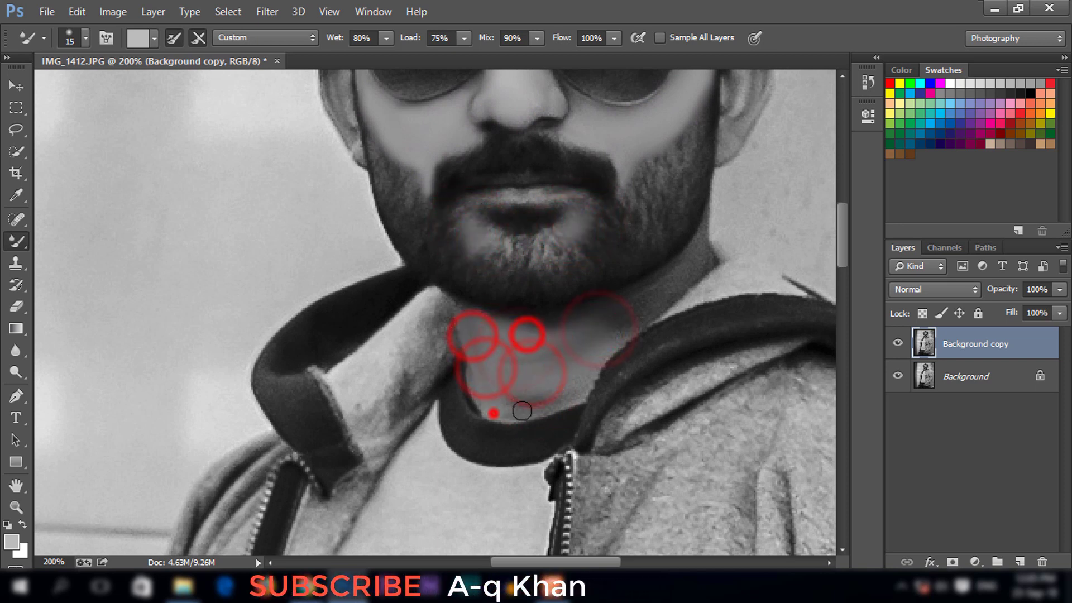
{"action": "left_click", "coordinate": [550, 402]}
{"action": "left_click", "coordinate": [513, 357]}
{"action": "left_click", "coordinate": [580, 371]}
{"action": "left_click", "coordinate": [600, 340]}
{"action": "key", "text": "bracketleft"}
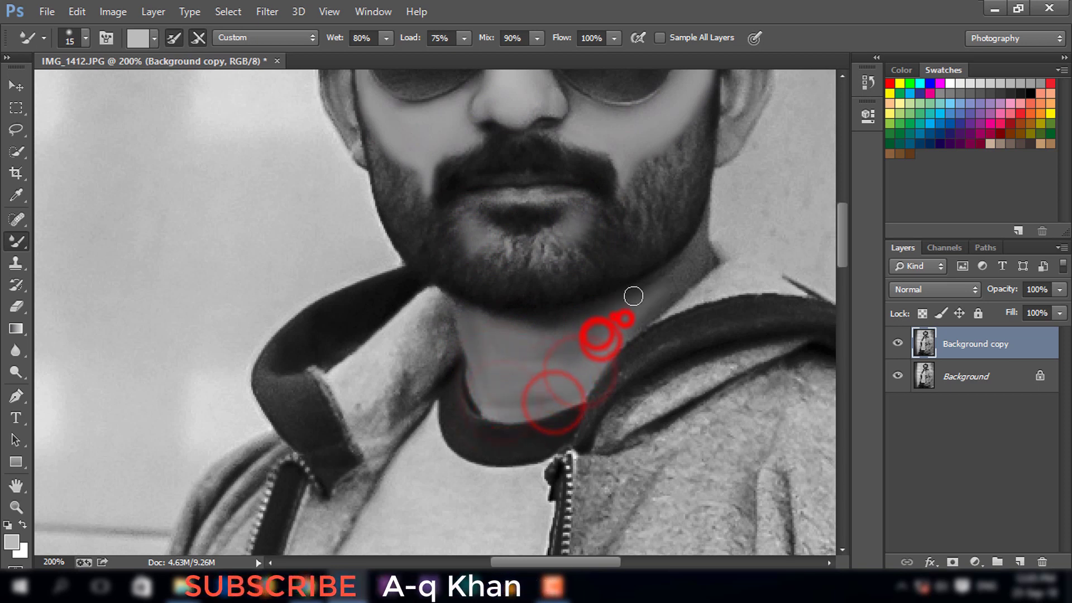
Step: Smooth the right side of the neck along the jawline
{"action": "left_click", "coordinate": [635, 295]}
{"action": "left_click", "coordinate": [697, 260]}
{"action": "left_click", "coordinate": [607, 335]}
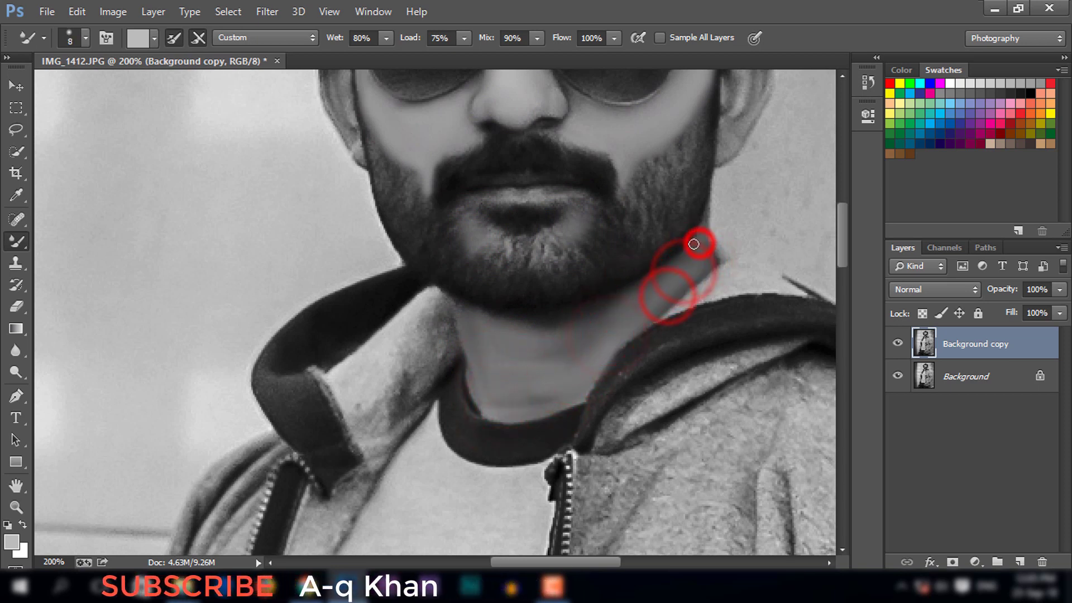
{"action": "mouse_move", "coordinate": [693, 240]}
{"action": "left_mouse_down"}
{"action": "mouse_move", "coordinate": [586, 316]}
{"action": "mouse_move", "coordinate": [517, 328]}
{"action": "mouse_move", "coordinate": [584, 344]}
{"action": "mouse_move", "coordinate": [489, 382]}
{"action": "mouse_move", "coordinate": [554, 382]}
{"action": "mouse_move", "coordinate": [585, 347]}
{"action": "left_mouse_up"}
{"action": "key", "text": "ctrl+minus"}
{"action": "key", "text": "ctrl+plus"}
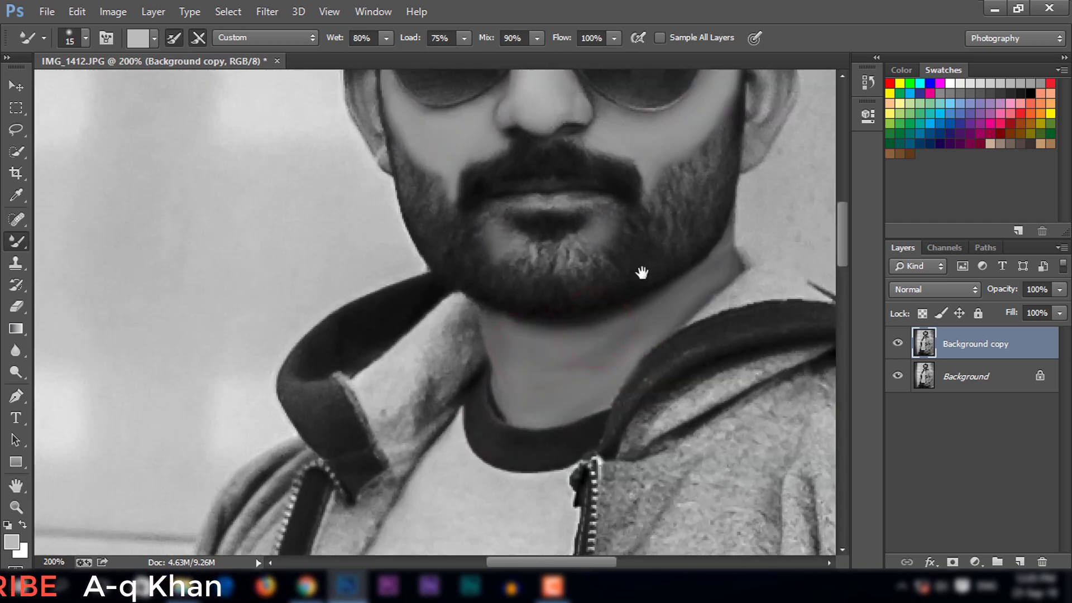
{"action": "left_click_drag", "start_coordinate": [661, 215], "coordinate": [521, 370]}
Step: Smooth the skin along the ears, temples and the glasses arm
{"action": "key", "text": "bracketright"}
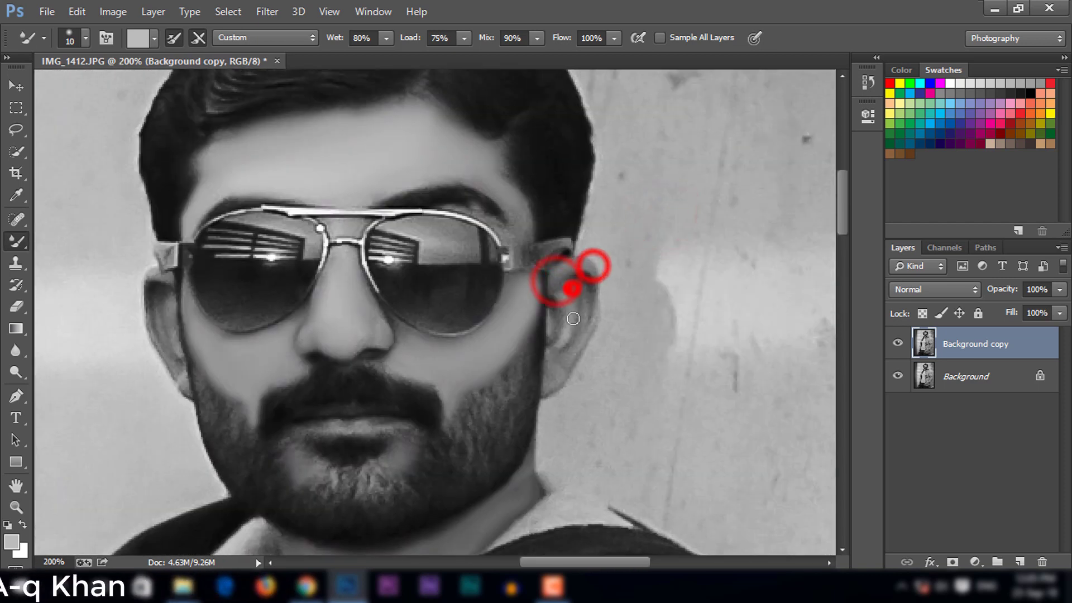
{"action": "left_click_drag", "start_coordinate": [573, 318], "coordinate": [562, 371]}
{"action": "left_click_drag", "start_coordinate": [346, 301], "coordinate": [567, 301]}
{"action": "left_click", "coordinate": [741, 207]}
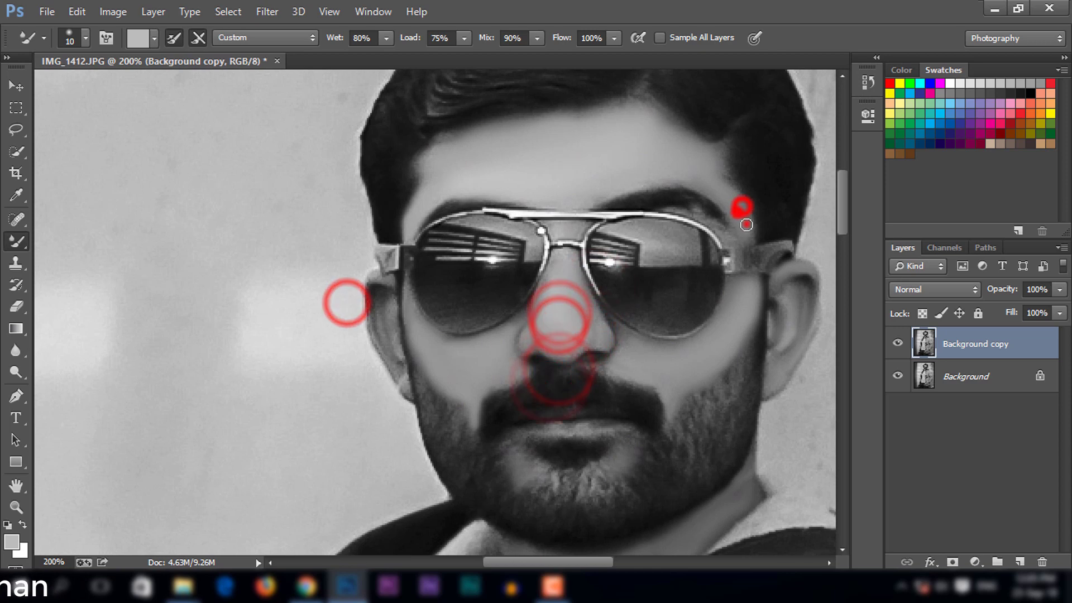
{"action": "key", "text": "bracketleft"}
{"action": "key", "text": "bracketleft"}
{"action": "left_click_drag", "start_coordinate": [746, 224], "coordinate": [680, 214]}
{"action": "left_click_drag", "start_coordinate": [680, 213], "coordinate": [744, 229]}
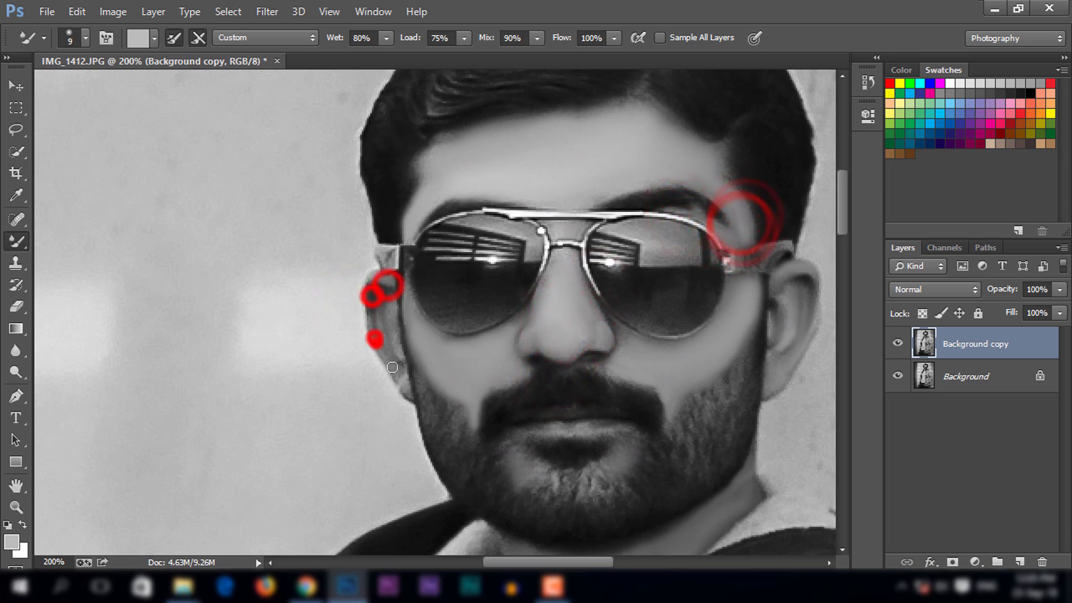
{"action": "left_click_drag", "start_coordinate": [392, 367], "coordinate": [407, 391]}
{"action": "scroll", "coordinate": [472, 411], "scroll_direction": "down", "scroll_amount": 15}
Step: Sample a light pink skin tone and smooth the skin near the wrist and back of the hand
{"action": "left_click", "coordinate": [557, 322]}
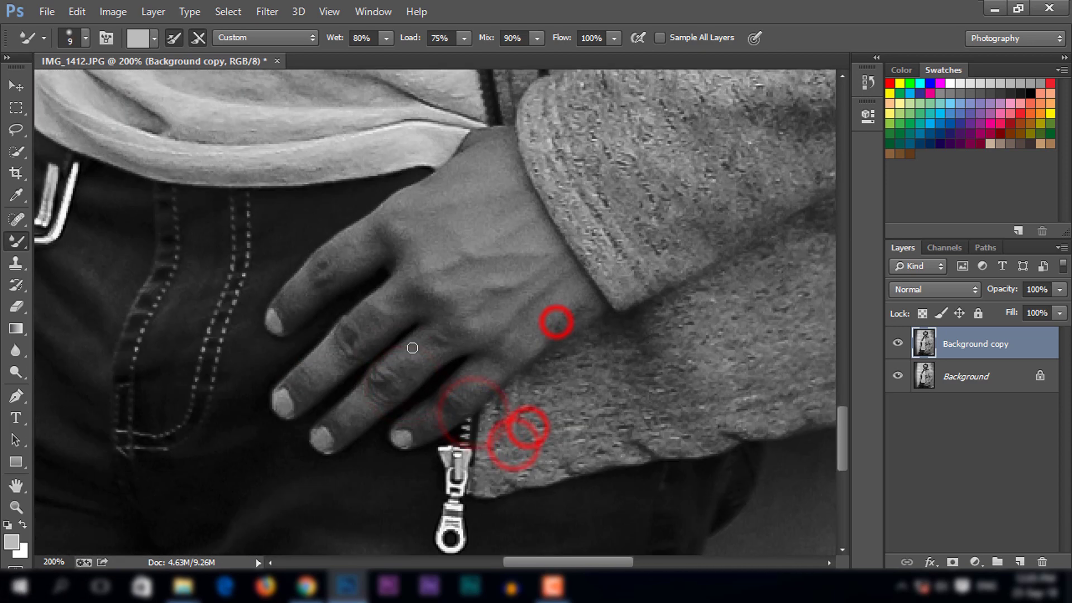
{"action": "left_click", "coordinate": [11, 540]}
{"action": "left_click", "coordinate": [705, 181]}
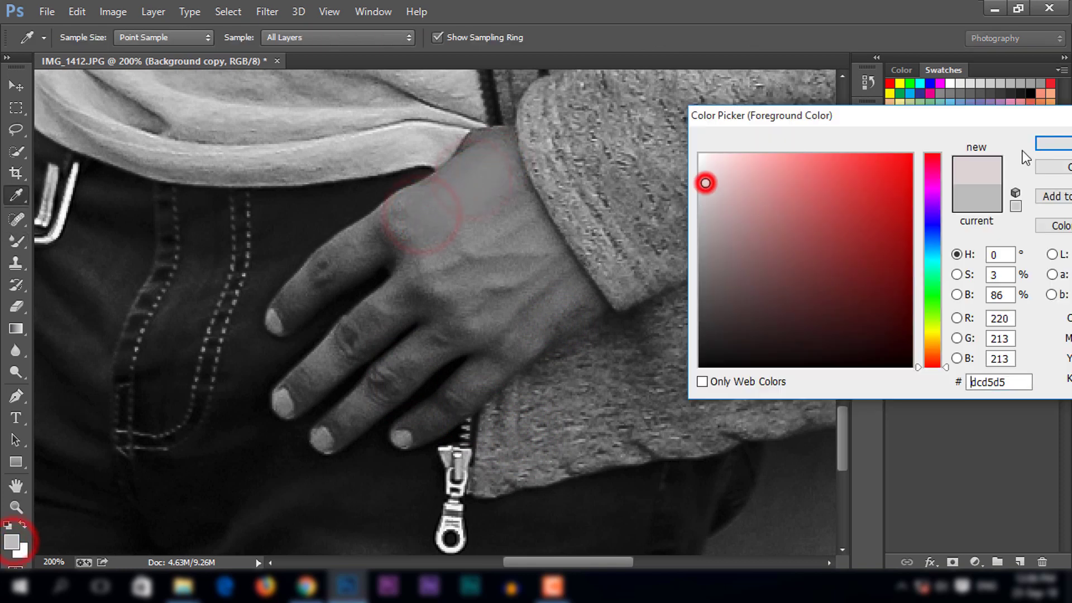
{"action": "left_click", "coordinate": [1042, 146]}
{"action": "key", "text": "bracketleft"}
{"action": "key", "text": "bracketleft"}
{"action": "key", "text": "bracketleft"}
{"action": "key", "text": "bracketleft"}
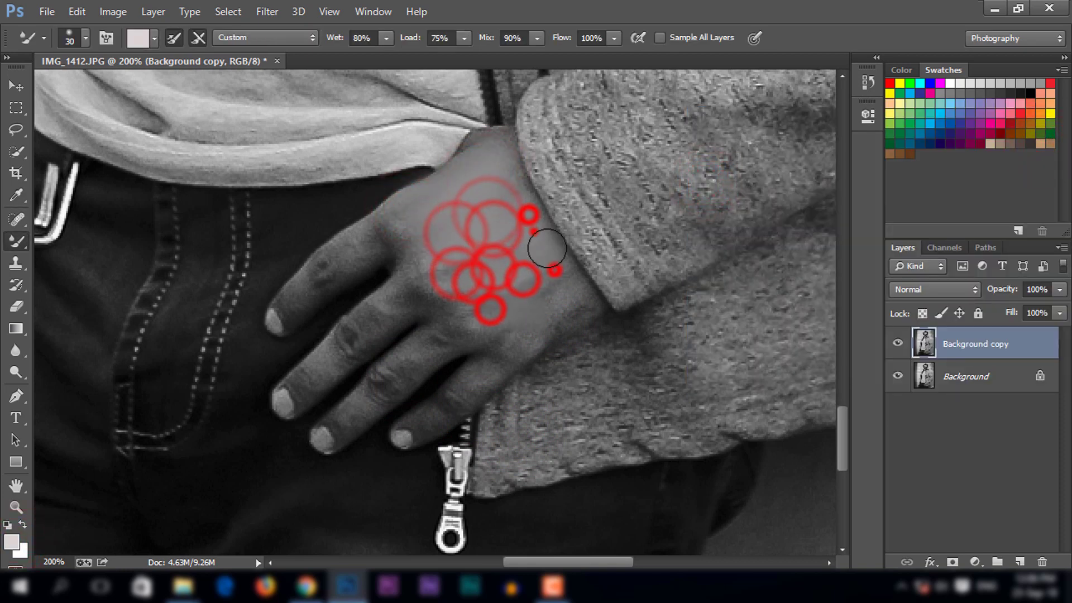
{"action": "left_click", "coordinate": [542, 272]}
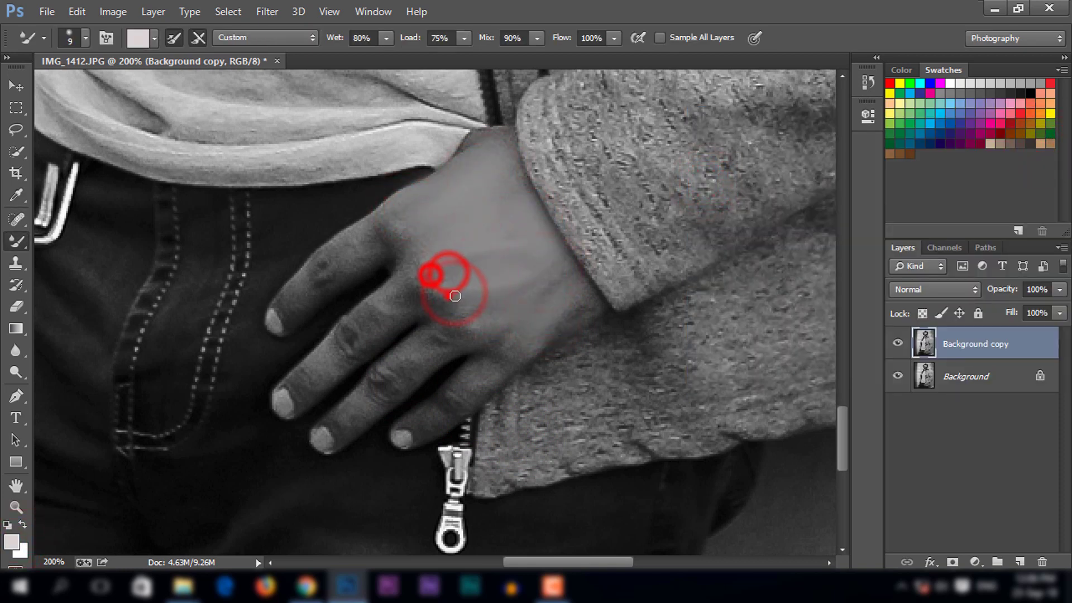
Step: With a size-20 mixer brush, smooth the knuckles and the index, middle, ring and little fingers
{"action": "key", "text": "bracketright"}
{"action": "key", "text": "bracketright"}
{"action": "left_click_drag", "start_coordinate": [431, 186], "coordinate": [372, 240]}
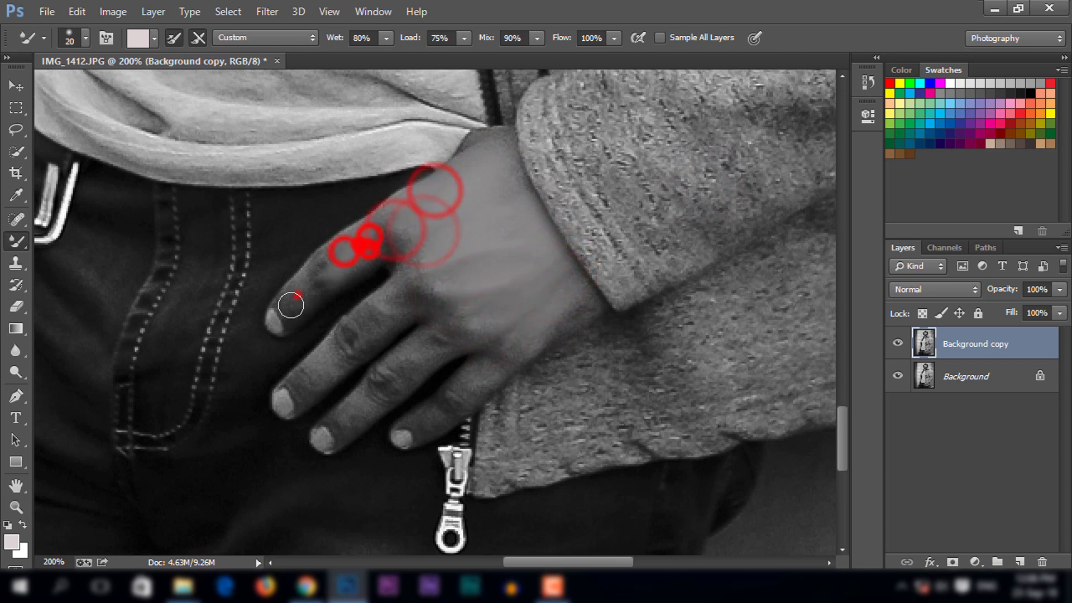
{"action": "left_click_drag", "start_coordinate": [295, 295], "coordinate": [318, 372]}
{"action": "left_click", "coordinate": [382, 307]}
{"action": "left_click", "coordinate": [424, 346]}
{"action": "left_click", "coordinate": [347, 407]}
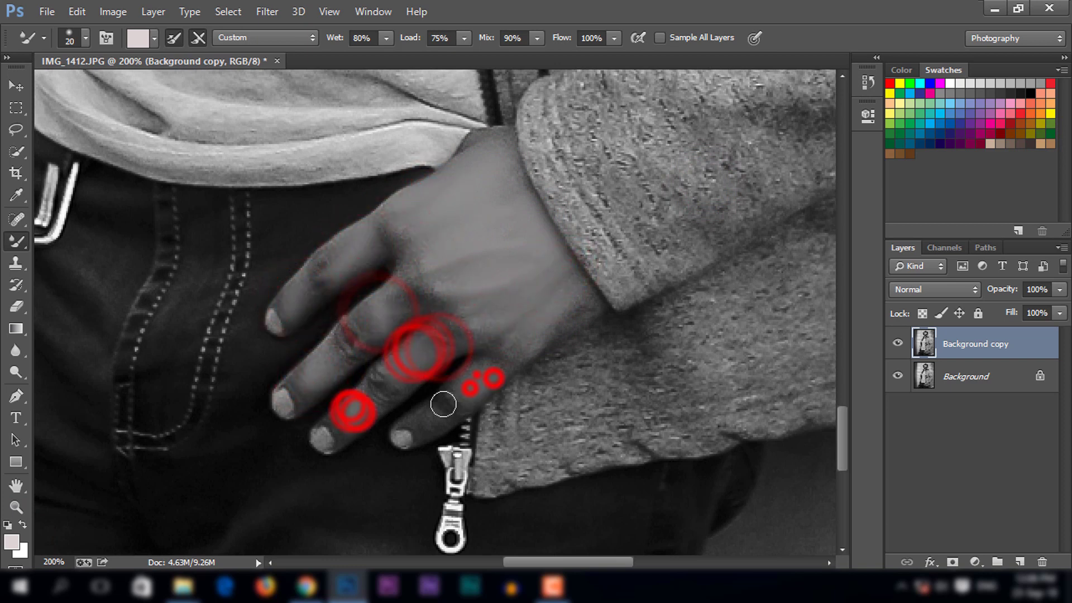
{"action": "left_click", "coordinate": [431, 411]}
{"action": "left_click", "coordinate": [478, 346]}
{"action": "left_click", "coordinate": [414, 280]}
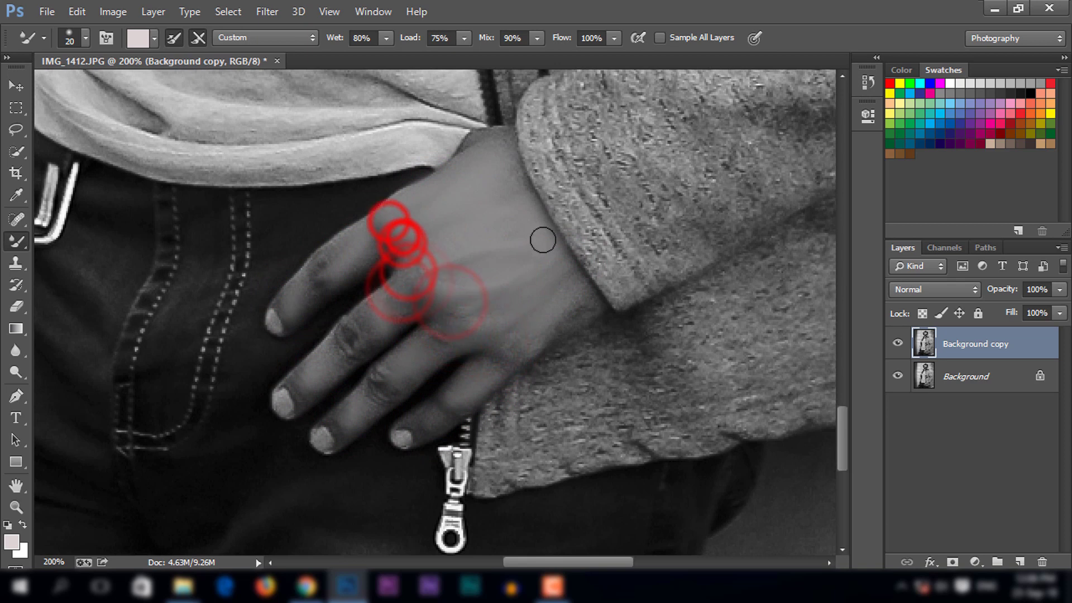
{"action": "key", "text": "ctrl+0"}
Step: Switch back to the regular Brush, reset colours to black and white, and select the Move tool
{"action": "right_click", "coordinate": [27, 240]}
{"action": "left_click", "coordinate": [42, 242]}
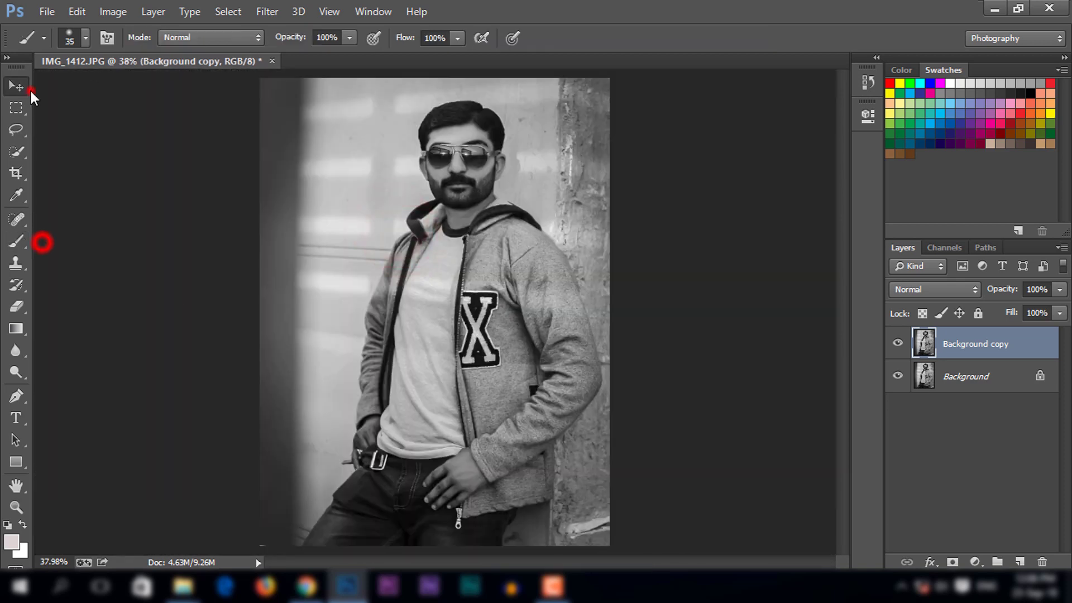
{"action": "left_click", "coordinate": [23, 87]}
{"action": "left_click", "coordinate": [8, 524]}
Step: Toggle the retouched copy to compare, then merge it down into Background
{"action": "left_click", "coordinate": [897, 344]}
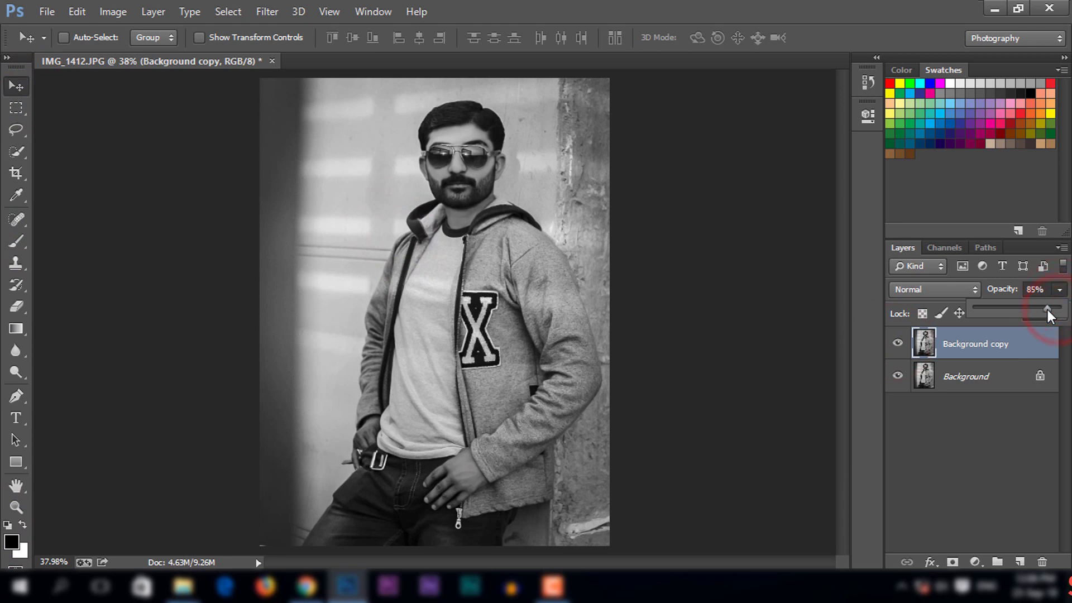
{"action": "left_click", "coordinate": [896, 343]}
{"action": "right_click", "coordinate": [989, 343]}
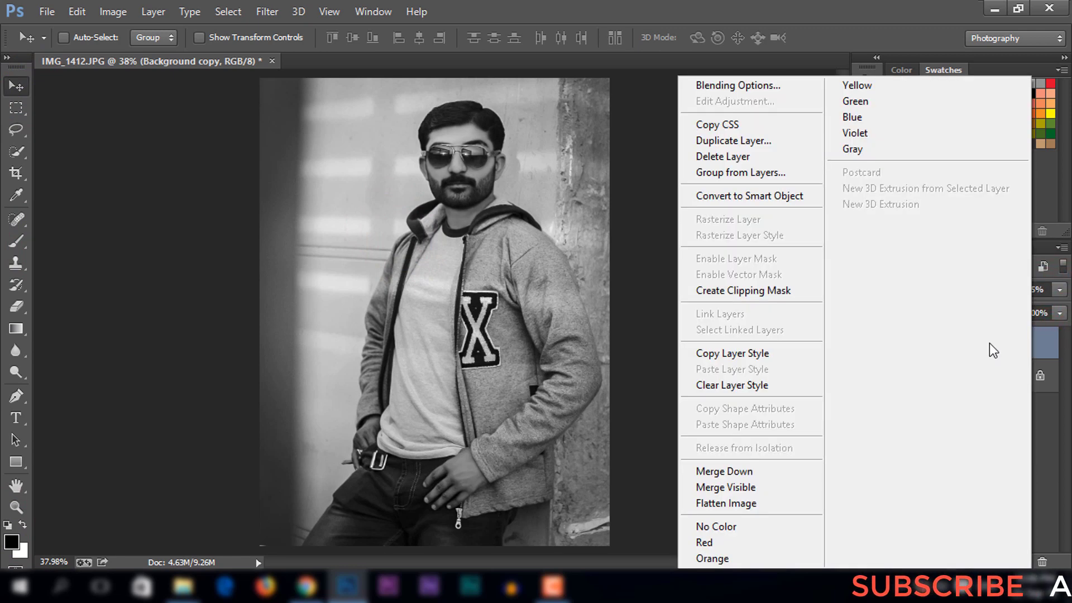
{"action": "left_click", "coordinate": [751, 474]}
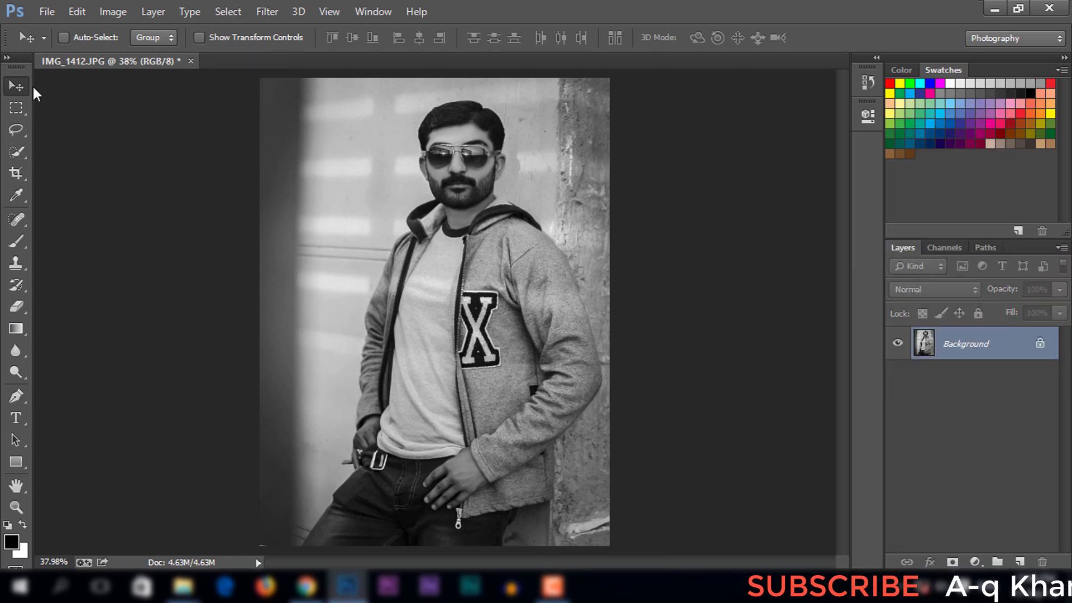
{"action": "left_click", "coordinate": [977, 562]}
Step: Add an Exposure adjustment layer with Exposure +0.17, Offset +0.0785 and Gamma 0.73
{"action": "left_click", "coordinate": [960, 309]}
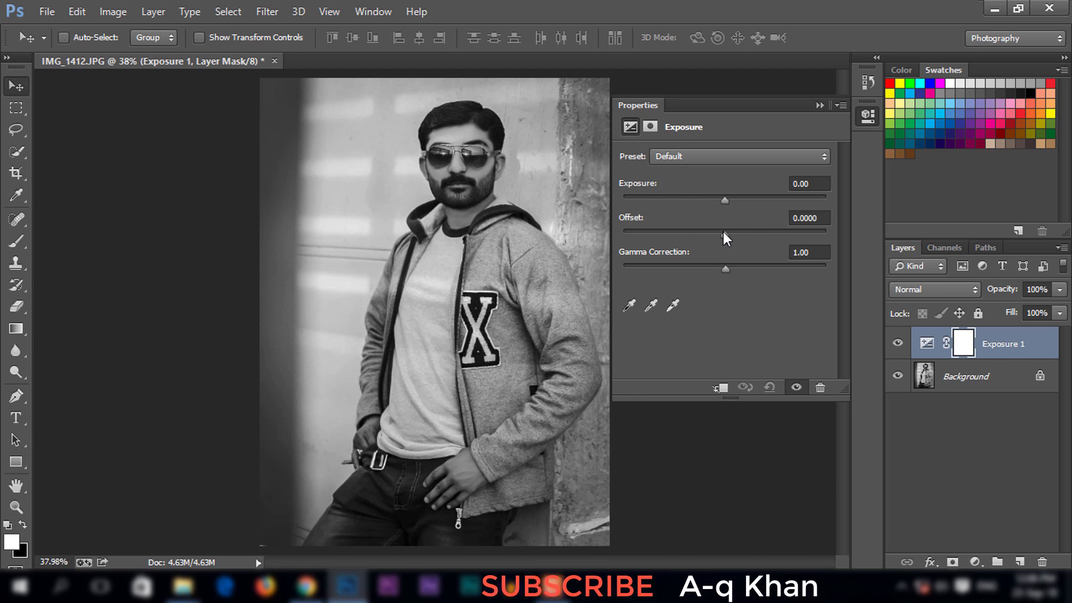
{"action": "mouse_move", "coordinate": [723, 232]}
{"action": "left_mouse_down"}
{"action": "mouse_move", "coordinate": [738, 265]}
{"action": "mouse_move", "coordinate": [736, 235]}
{"action": "left_mouse_up"}
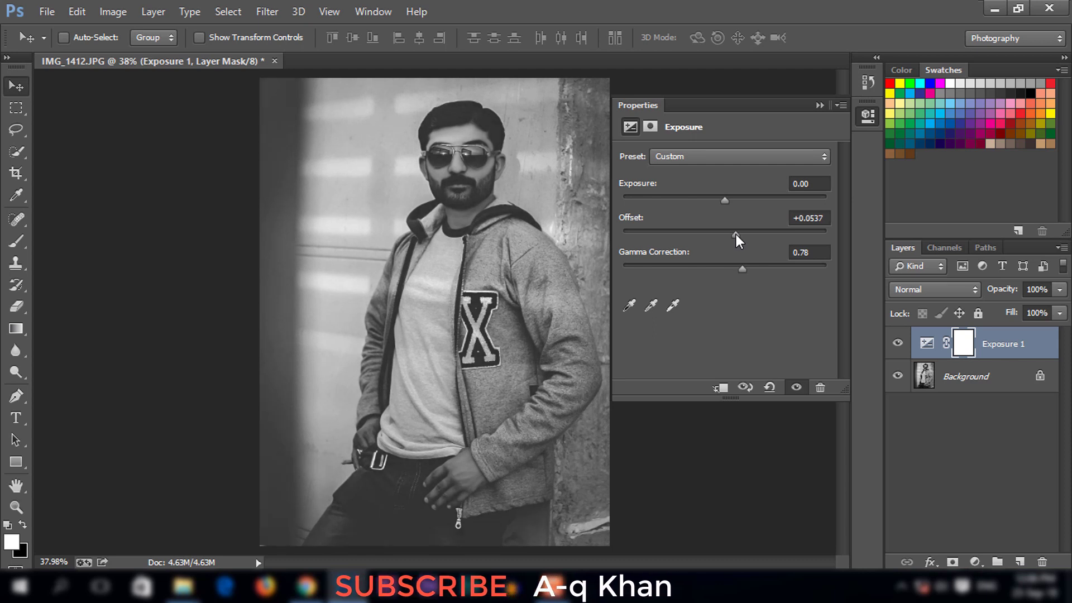
{"action": "left_click_drag", "start_coordinate": [741, 269], "coordinate": [739, 269]}
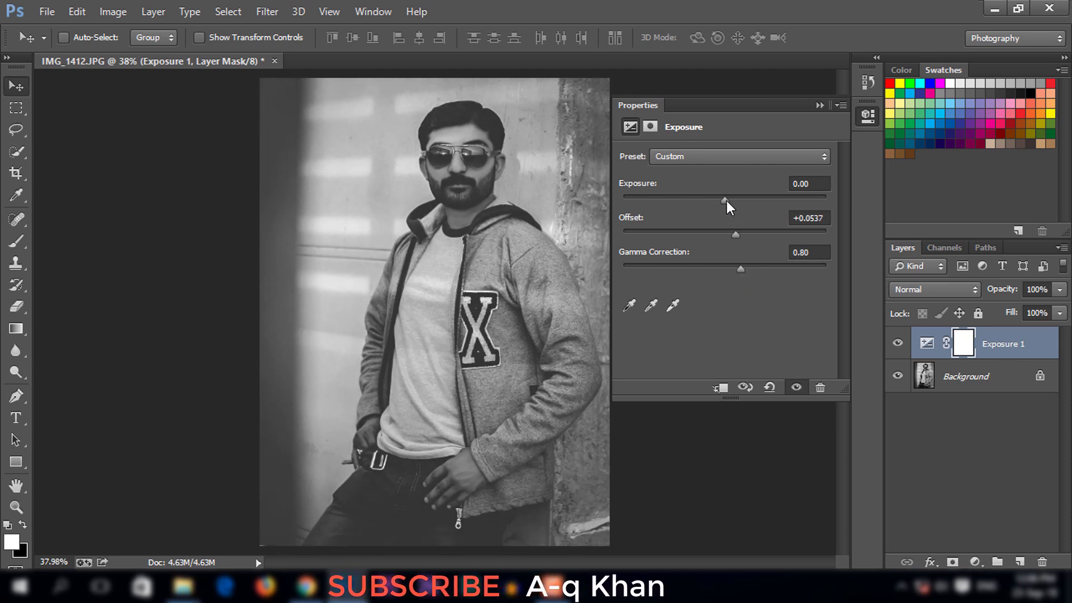
{"action": "left_click_drag", "start_coordinate": [725, 200], "coordinate": [726, 201]}
{"action": "left_click_drag", "start_coordinate": [740, 269], "coordinate": [740, 234]}
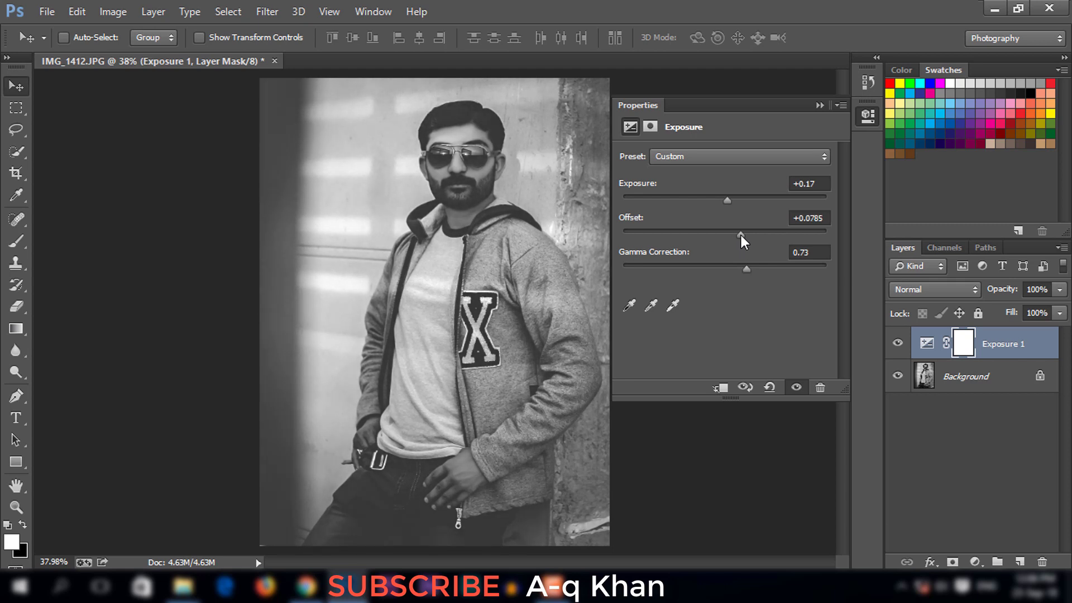
{"action": "left_click", "coordinate": [832, 106]}
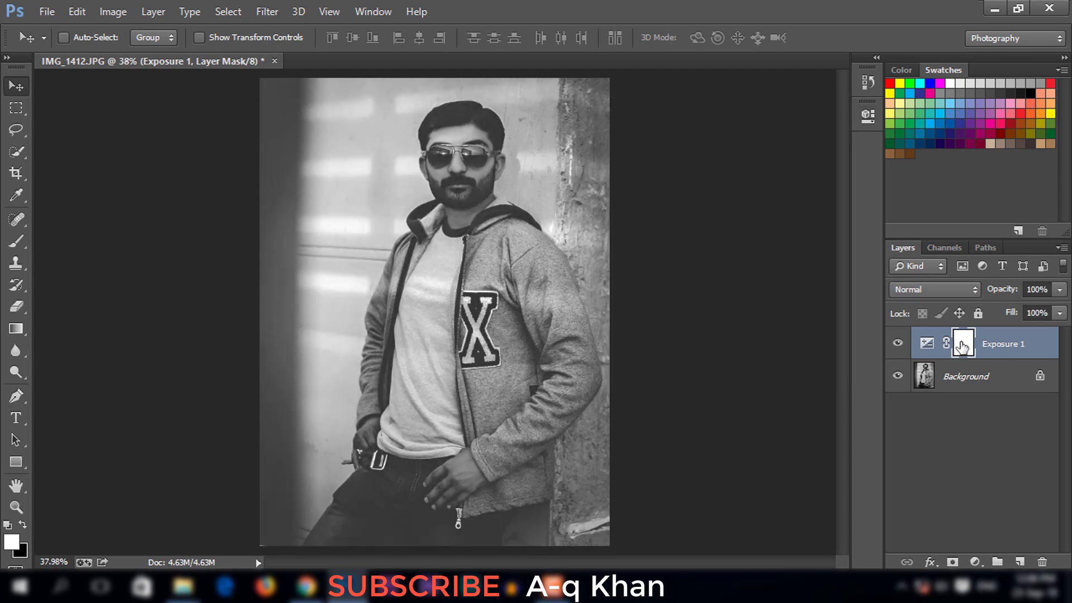
{"action": "left_click", "coordinate": [25, 248]}
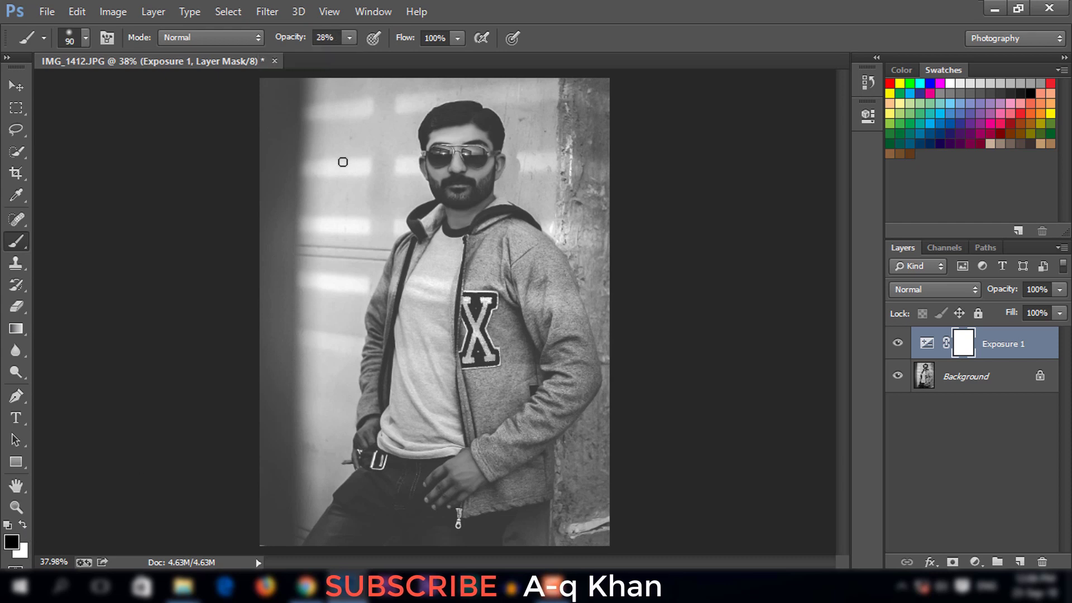
Step: Paint black on the Exposure 1 mask over the face with brush sizes 500 and 150, then 5% opacity
{"action": "key", "text": "bracketright"}
{"action": "key", "text": "bracketright"}
{"action": "key", "text": "bracketright"}
{"action": "left_click", "coordinate": [476, 171]}
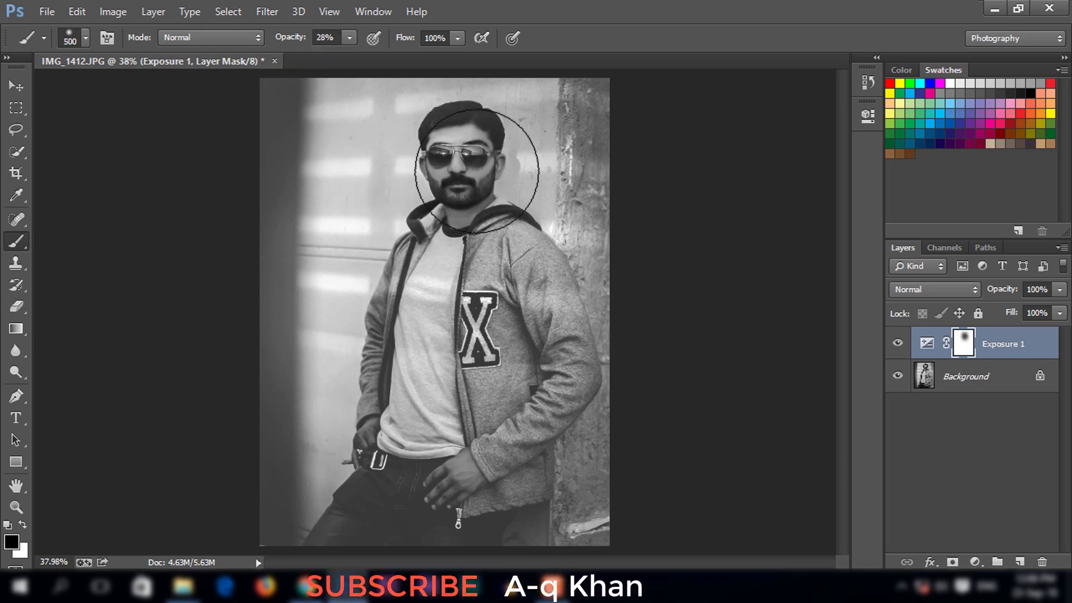
{"action": "left_click", "coordinate": [476, 170]}
{"action": "key", "text": "bracketleft"}
{"action": "key", "text": "bracketleft"}
{"action": "key", "text": "bracketleft"}
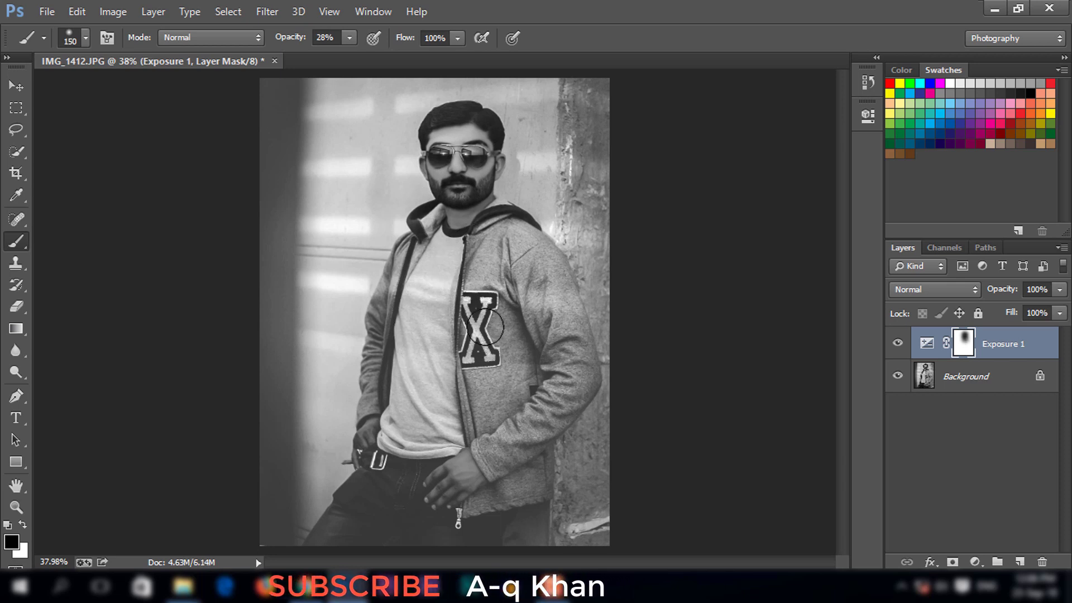
{"action": "left_click", "coordinate": [349, 38]}
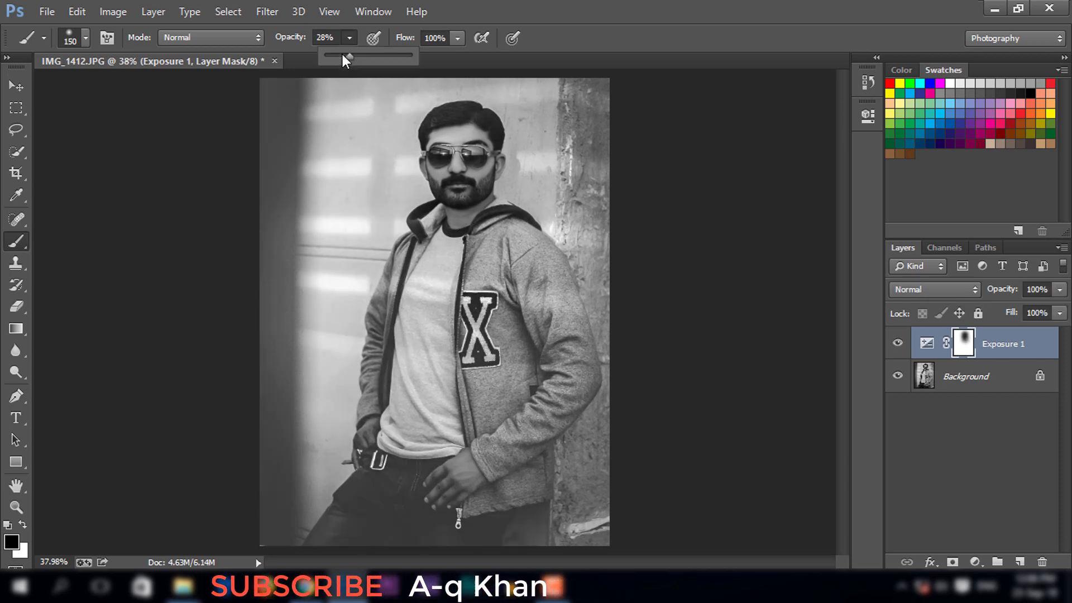
{"action": "left_click_drag", "start_coordinate": [343, 55], "coordinate": [329, 56]}
{"action": "left_click", "coordinate": [22, 525]}
{"action": "key", "text": "bracketright"}
{"action": "key", "text": "bracketright"}
{"action": "key", "text": "bracketright"}
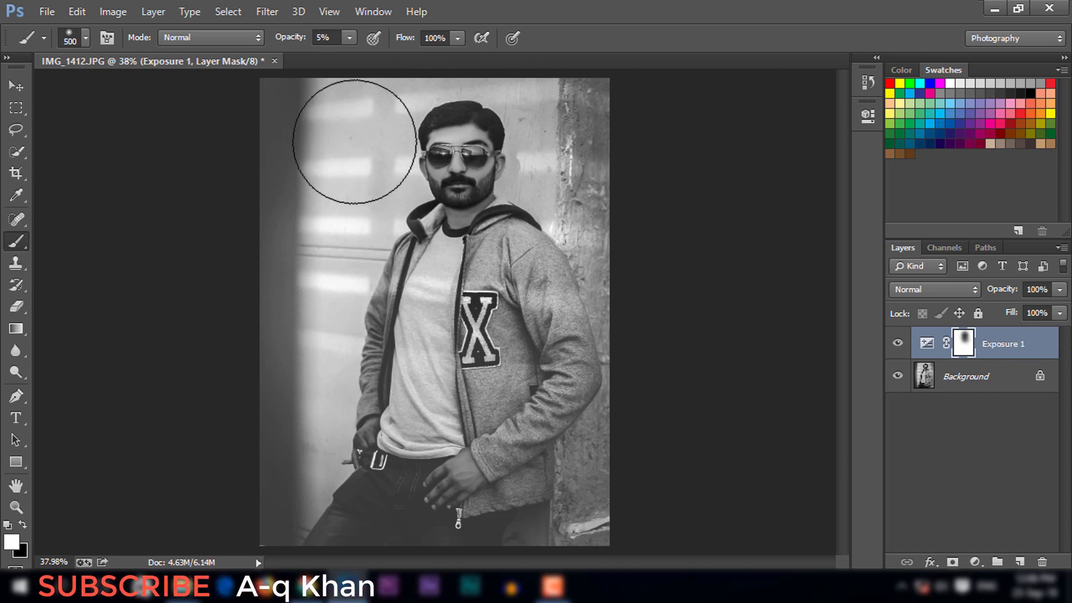
{"action": "key", "text": "v"}
{"action": "left_click", "coordinate": [898, 343]}
{"action": "left_click", "coordinate": [897, 342]}
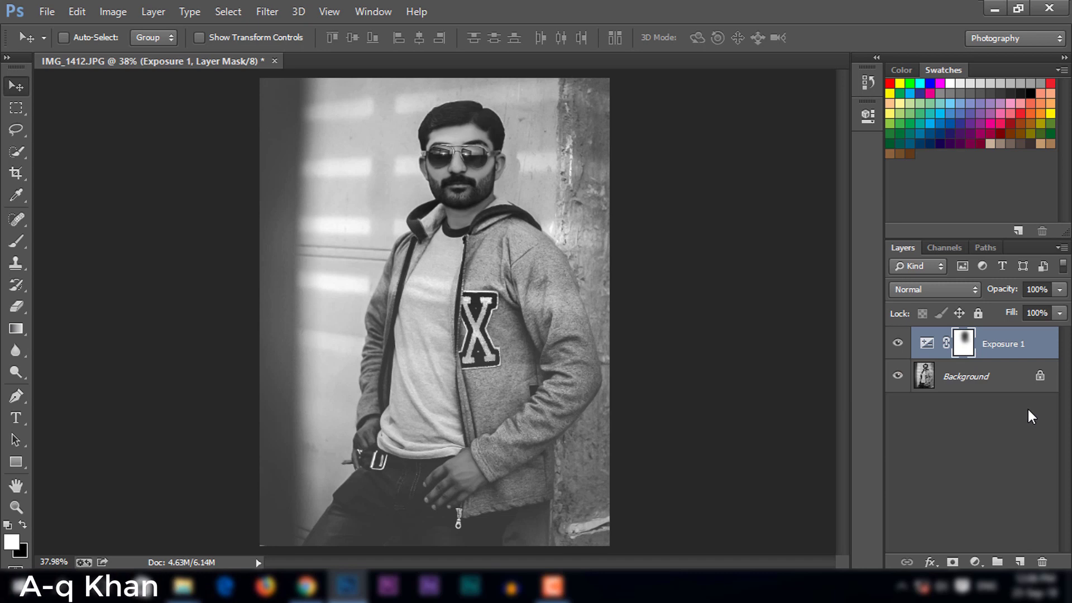
Step: Merge all visible layers into Layer 1 and fill a new Layer 2 with 50% Gray
{"action": "key", "text": "ctrl+shift+alt+e"}
{"action": "left_click", "coordinate": [1020, 562]}
{"action": "key", "text": "shift+F5"}
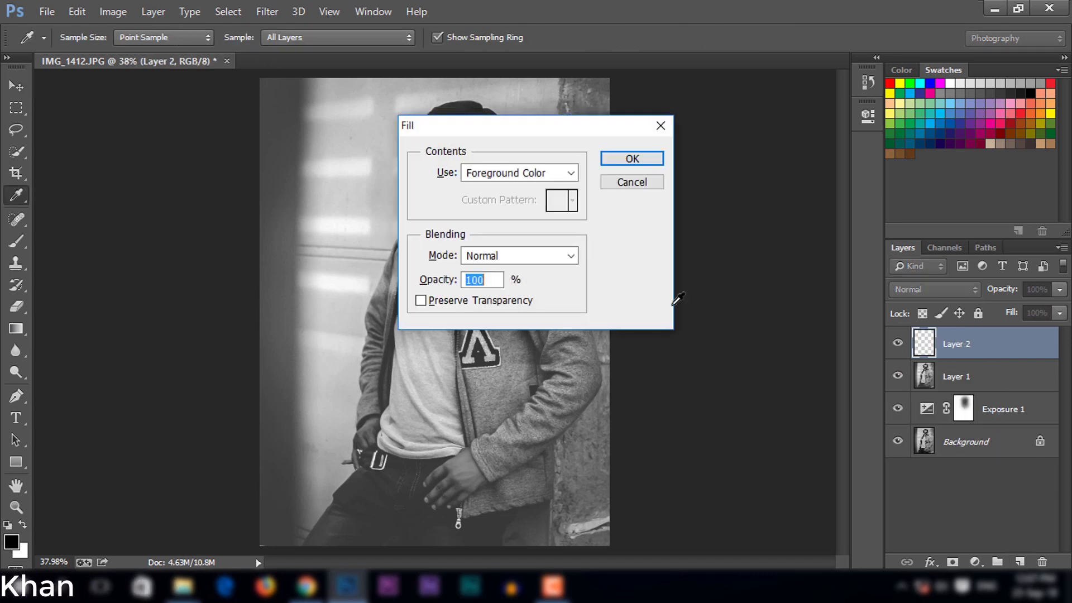
{"action": "left_click", "coordinate": [552, 175]}
{"action": "left_click", "coordinate": [528, 308]}
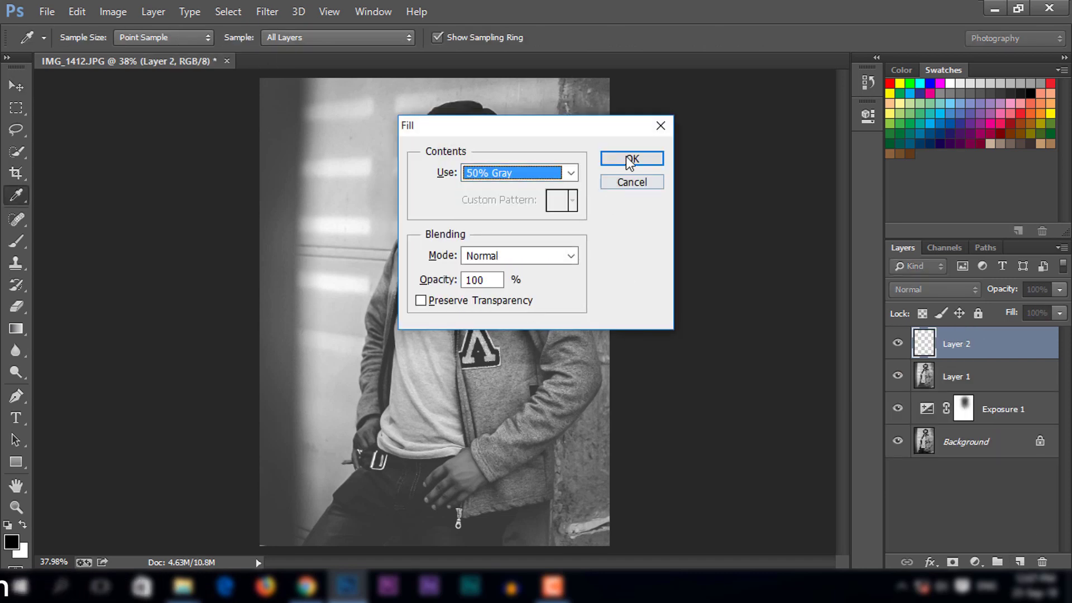
{"action": "left_click", "coordinate": [627, 158]}
{"action": "key", "text": "v"}
Step: Set Layer 2 to Overlay blending and convert it to a smart object
{"action": "left_click", "coordinate": [929, 289]}
{"action": "left_click", "coordinate": [939, 209]}
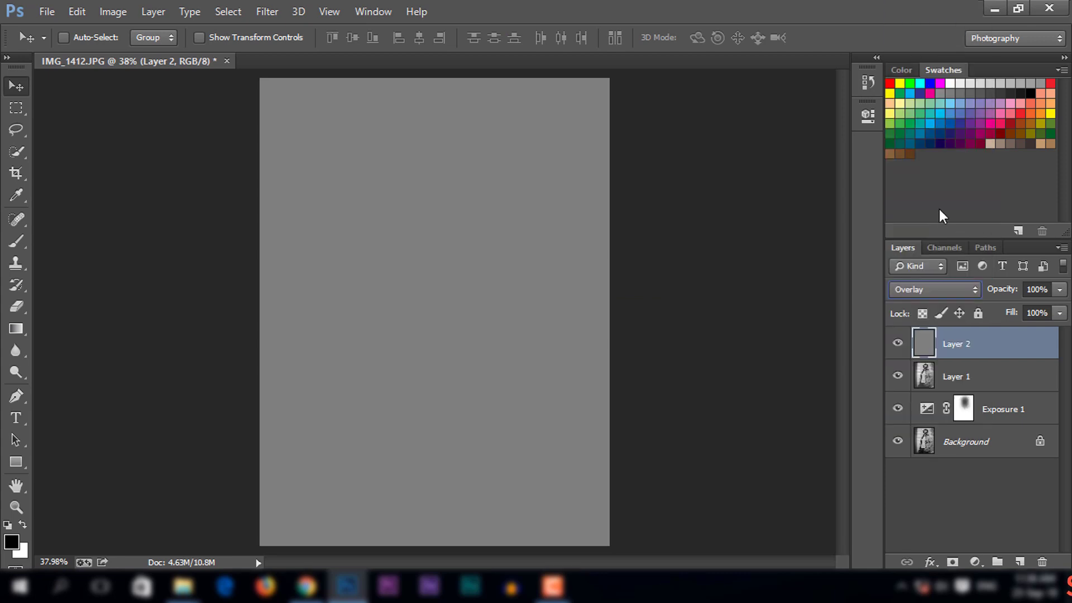
{"action": "right_click", "coordinate": [1003, 363]}
{"action": "left_click", "coordinate": [729, 196]}
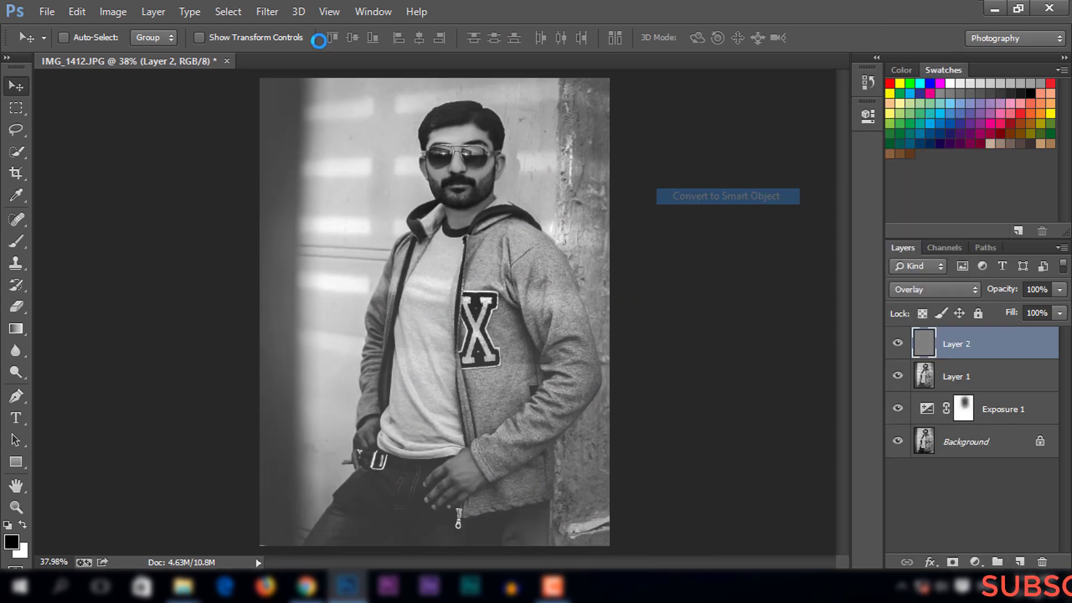
Step: Apply Add Noise at 12.5%, Uniform, as a smart filter on Layer 2
{"action": "left_click", "coordinate": [267, 11]}
{"action": "left_click", "coordinate": [521, 228]}
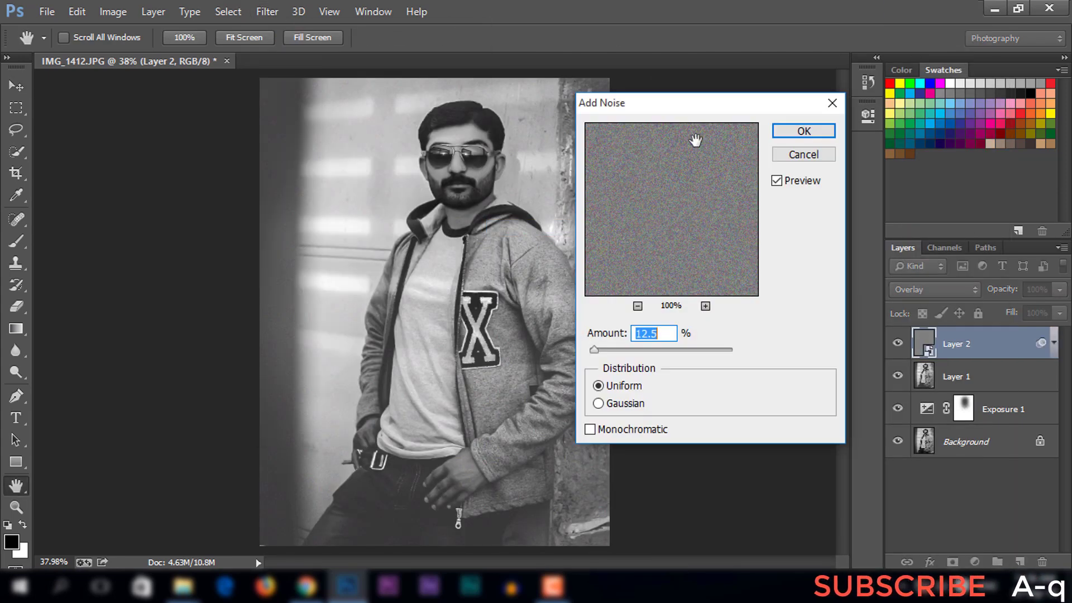
{"action": "left_click_drag", "start_coordinate": [646, 106], "coordinate": [717, 95]}
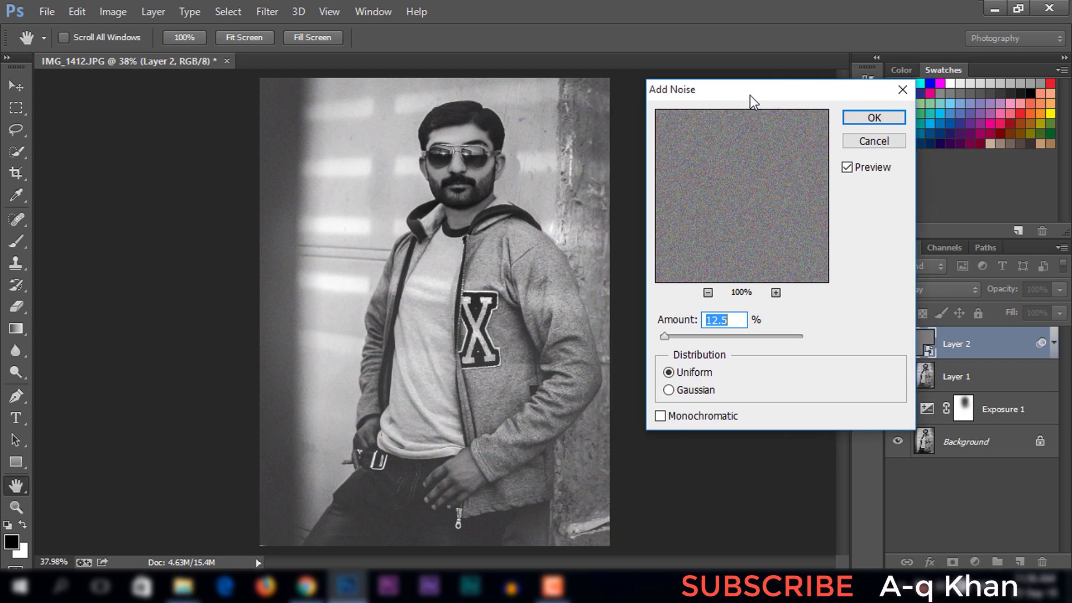
{"action": "left_click", "coordinate": [874, 119]}
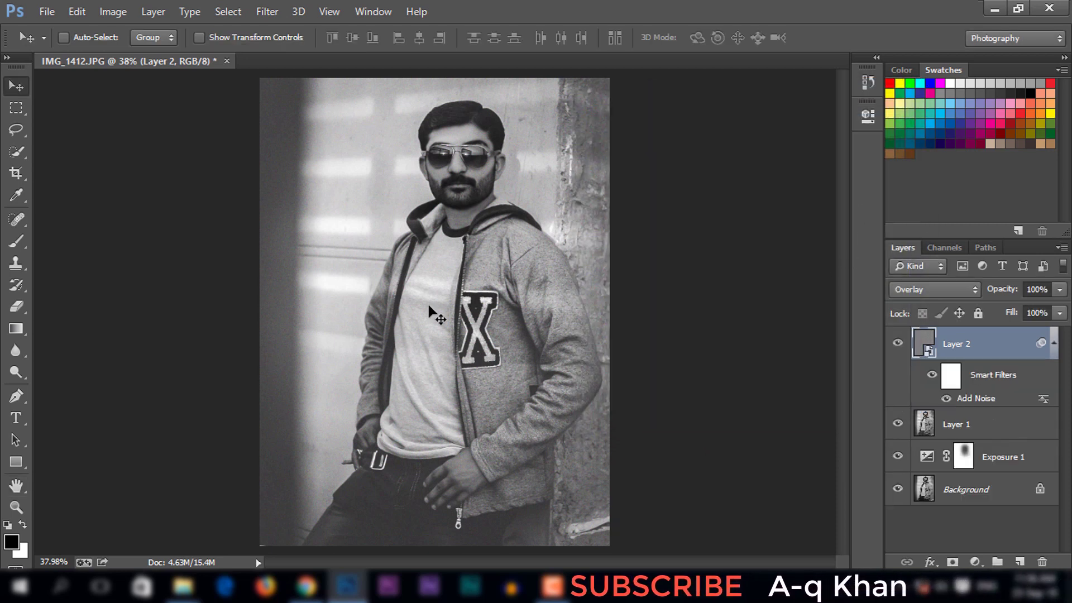
Step: Zoom in to 200% and pan to the face to inspect the grain
{"action": "key", "text": "ctrl+minus"}
{"action": "key", "text": "ctrl+minus"}
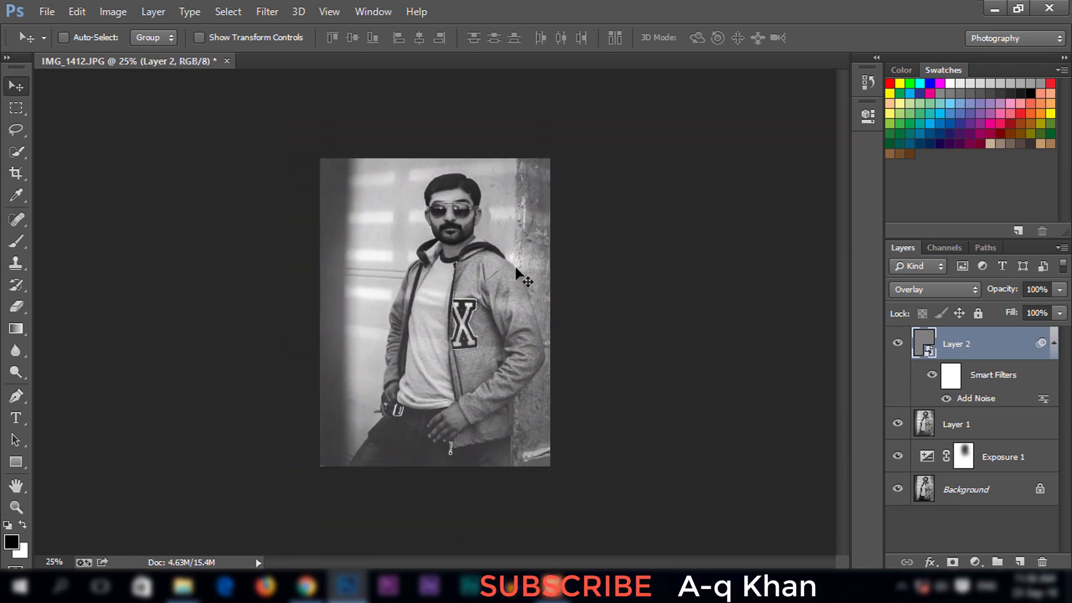
{"action": "key", "text": "ctrl+plus"}
{"action": "key", "text": "ctrl+plus"}
{"action": "key", "text": "ctrl+plus"}
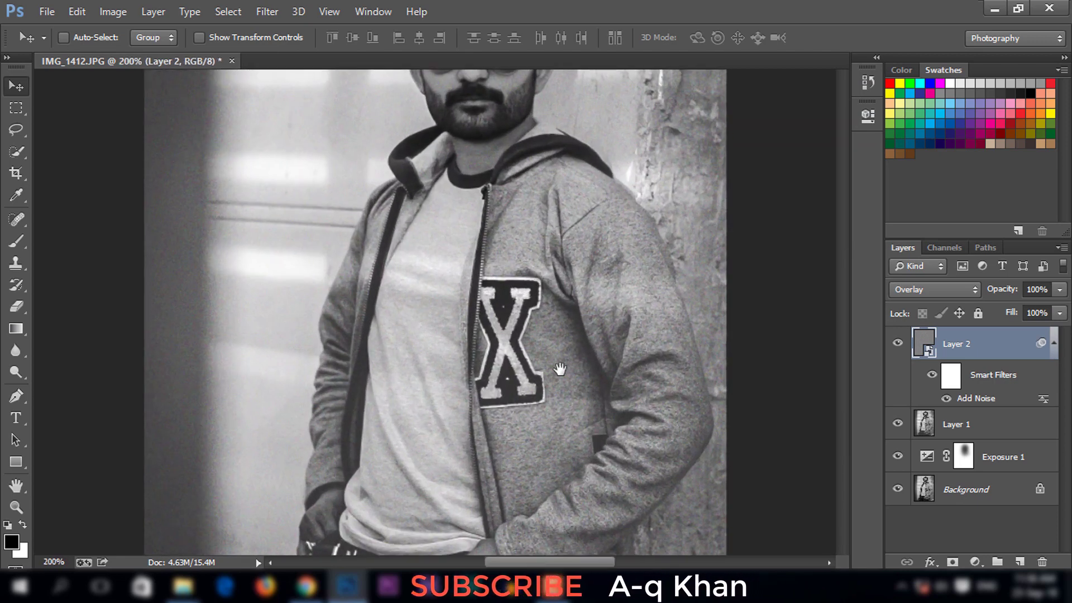
{"action": "key", "text": "ctrl+plus"}
{"action": "key", "text": "ctrl+plus"}
{"action": "left_click_drag", "start_coordinate": [572, 207], "coordinate": [359, 507]}
Step: Set Layer 2's opacity to 50% and fit the whole image on screen
{"action": "left_click", "coordinate": [1059, 289]}
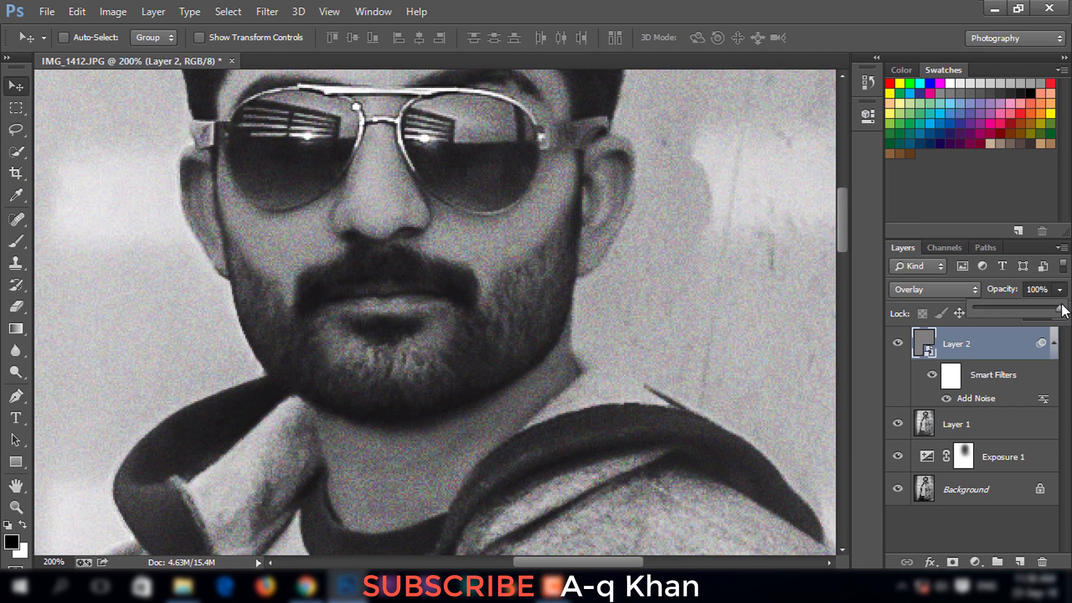
{"action": "mouse_move", "coordinate": [1059, 308]}
{"action": "left_mouse_down"}
{"action": "mouse_move", "coordinate": [973, 312]}
{"action": "mouse_move", "coordinate": [992, 313]}
{"action": "left_mouse_up"}
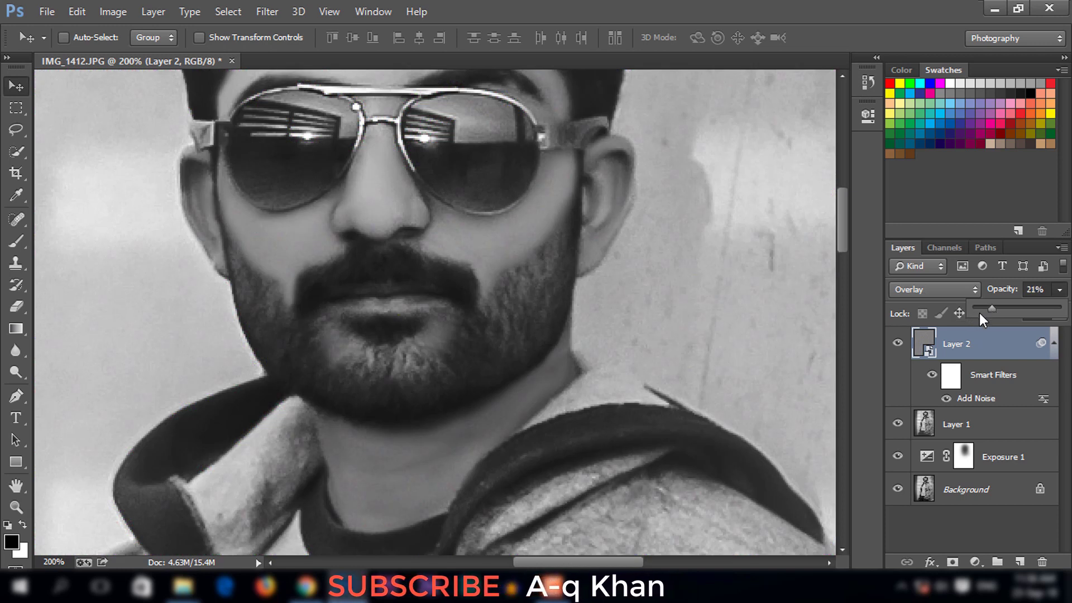
{"action": "key", "text": "ctrl+minus"}
{"action": "key", "text": "ctrl+minus"}
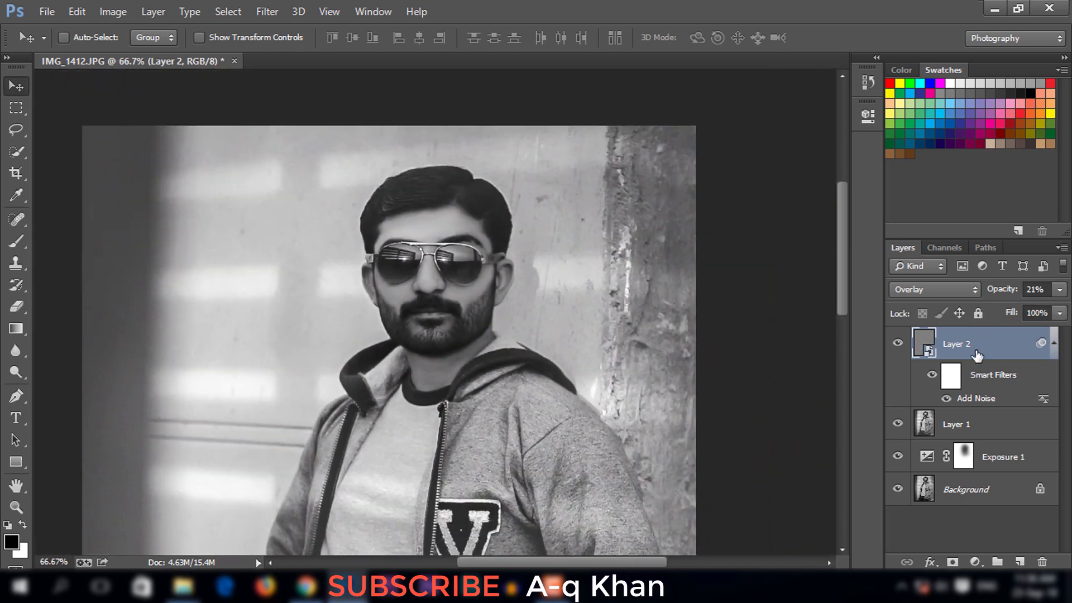
{"action": "key", "text": "ctrl+minus"}
{"action": "key", "text": "ctrl+0"}
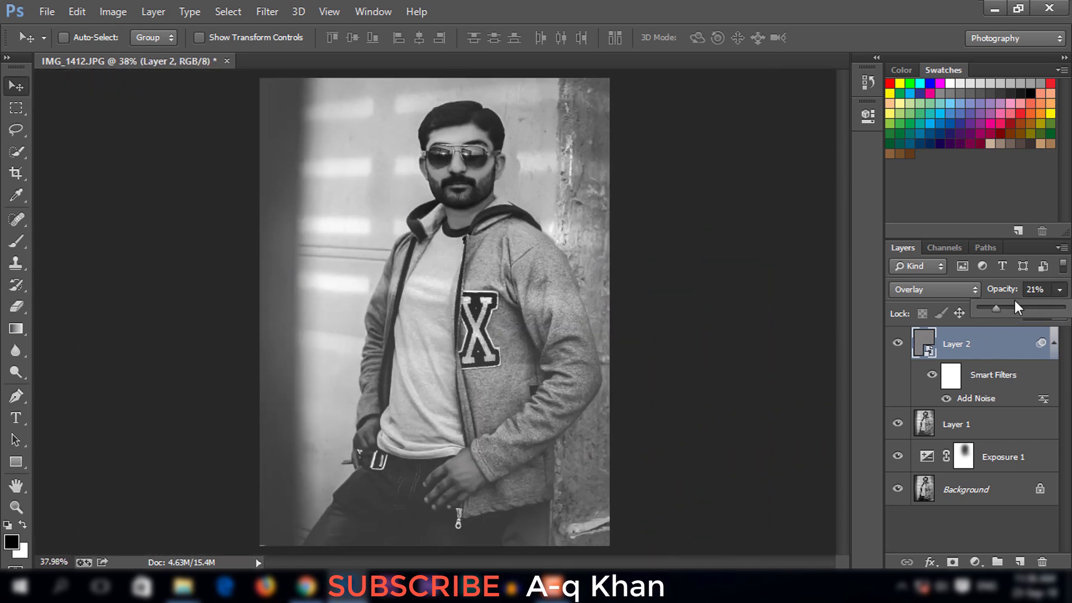
{"action": "left_click_drag", "start_coordinate": [1022, 311], "coordinate": [1028, 311]}
{"action": "left_click", "coordinate": [1043, 291]}
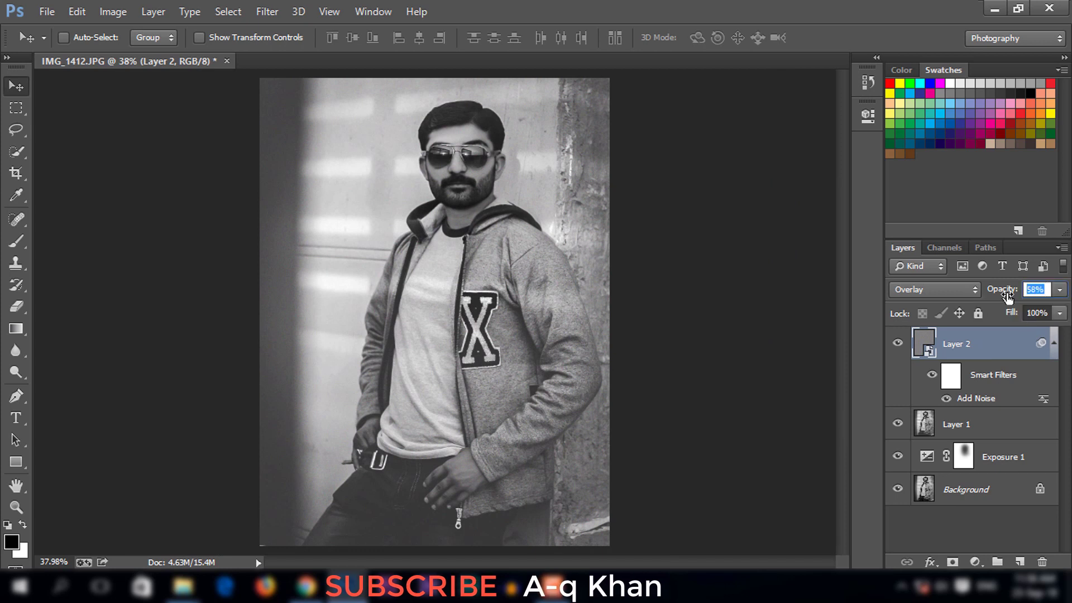
{"action": "left_click", "coordinate": [16, 418]}
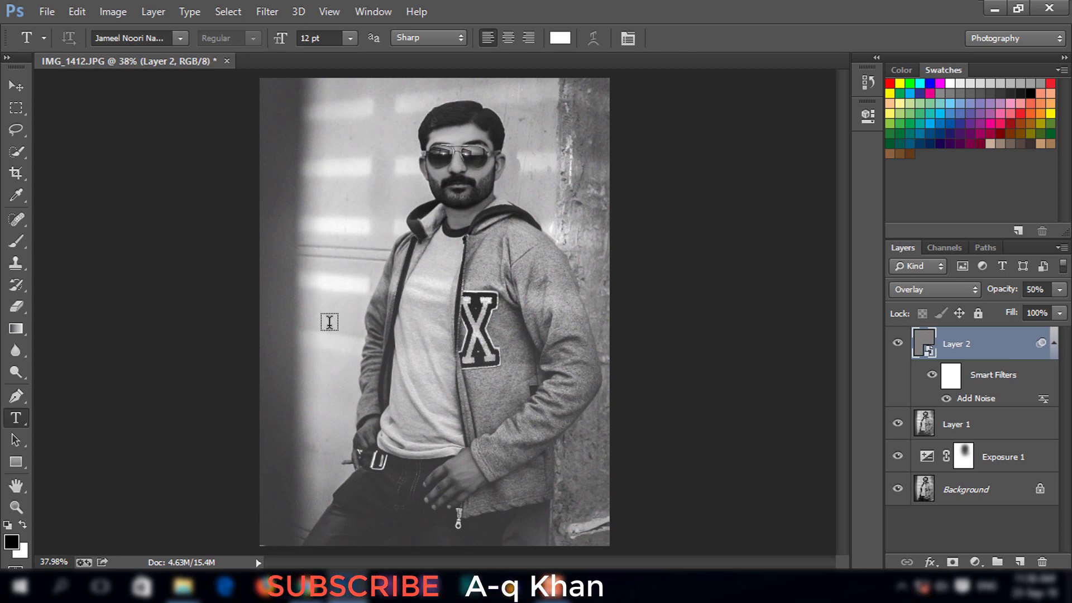
Step: Add a 60 pt white 'Treat people with' text layer left of the man's chest
{"action": "left_click", "coordinate": [17, 86]}
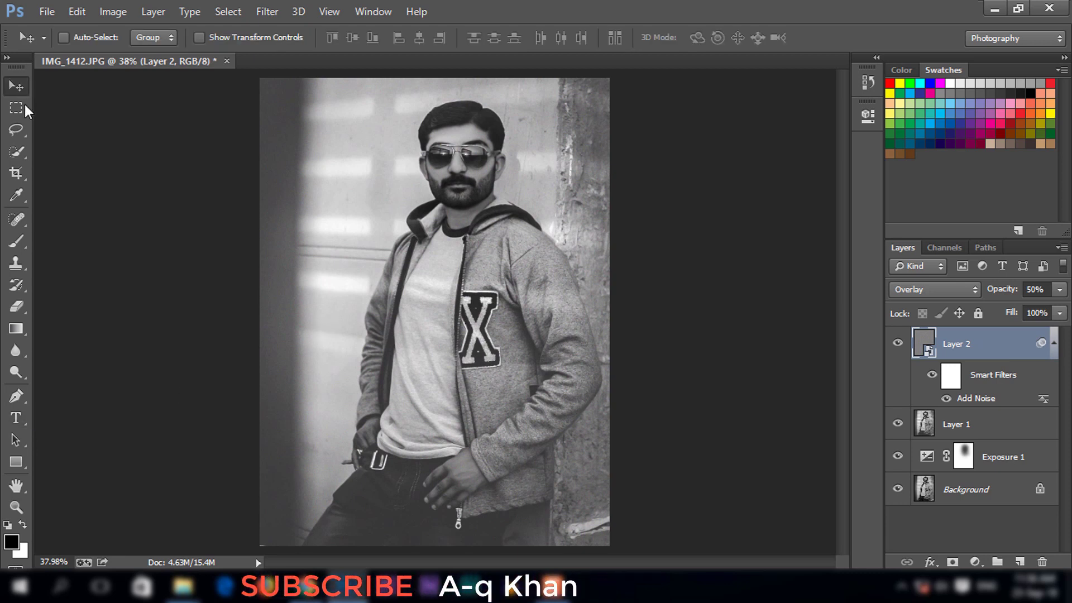
{"action": "left_click", "coordinate": [15, 418]}
{"action": "left_click", "coordinate": [350, 38]}
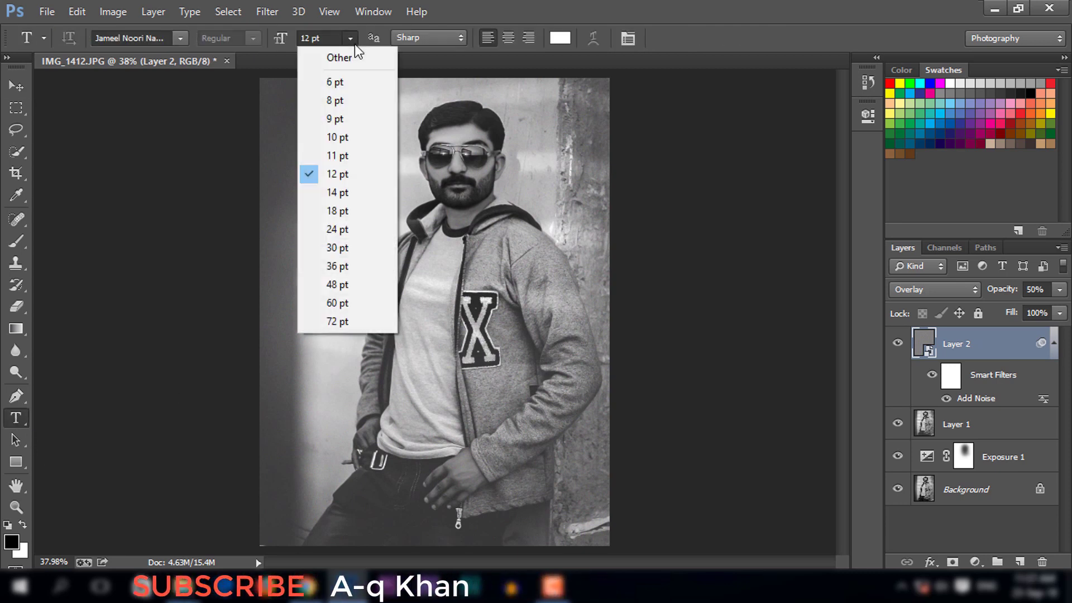
{"action": "left_click", "coordinate": [353, 303]}
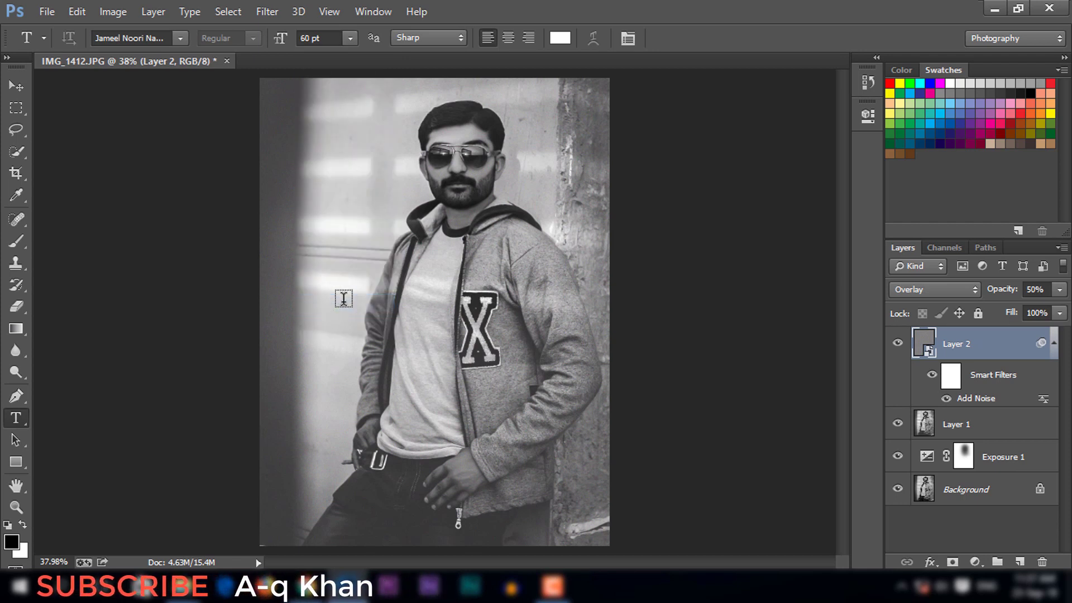
{"action": "left_click", "coordinate": [331, 306]}
{"action": "type", "text": "Treat people with"}
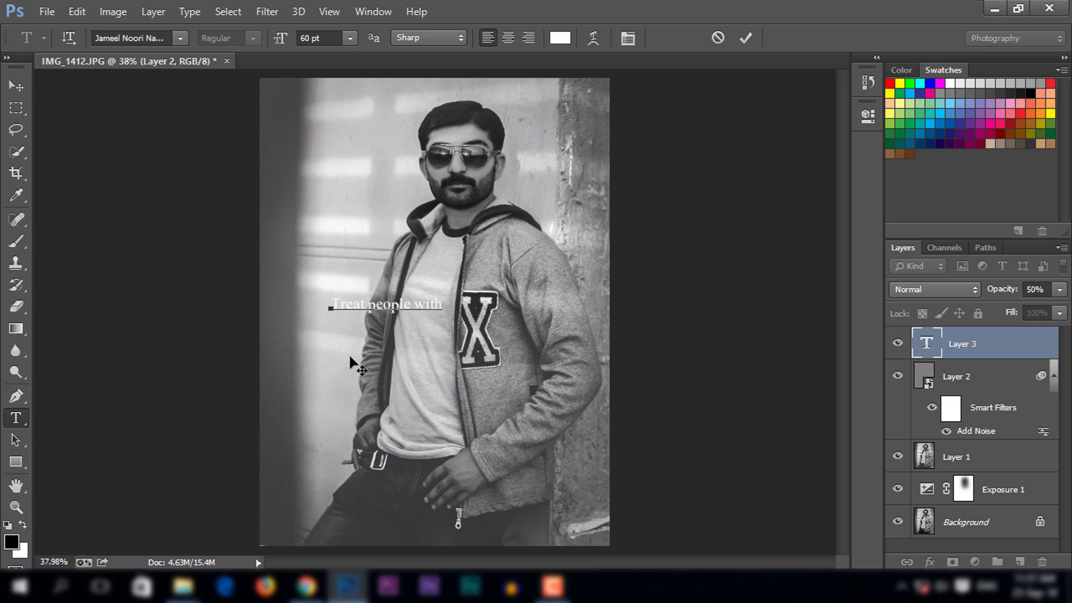
{"action": "key", "text": "ctrl+Return"}
{"action": "key", "text": "v"}
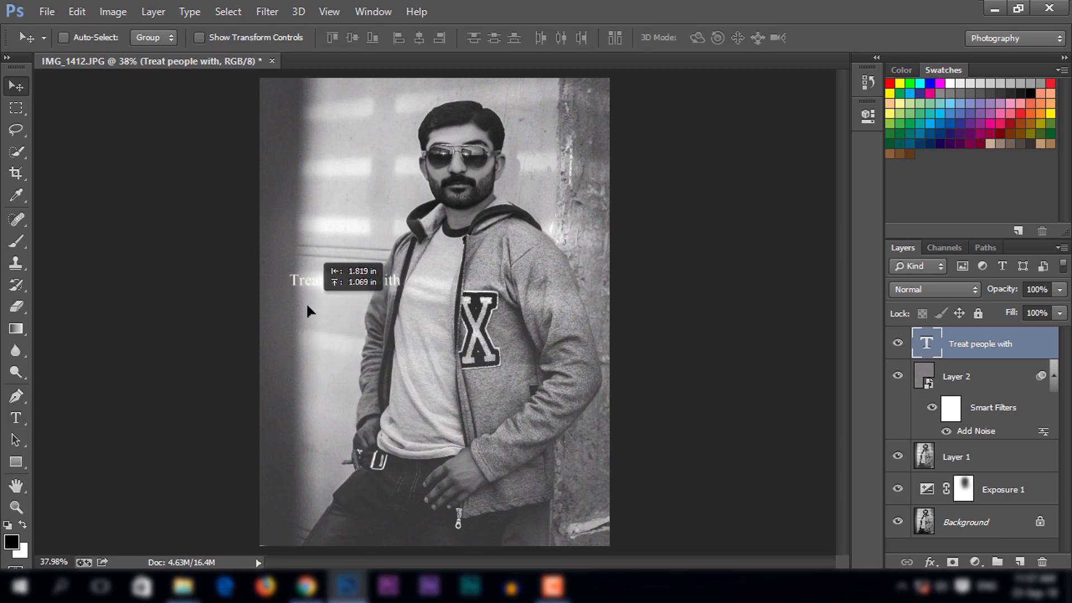
Step: Nudge the quote slightly right and down, and set it in the Impact font
{"action": "left_click_drag", "start_coordinate": [309, 313], "coordinate": [313, 316]}
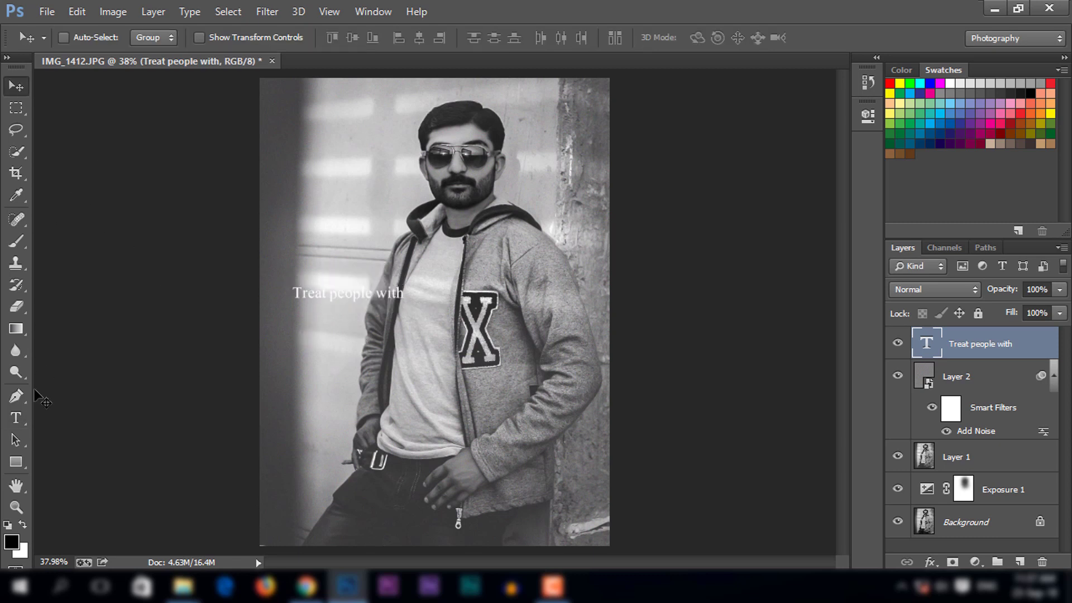
{"action": "key", "text": "t"}
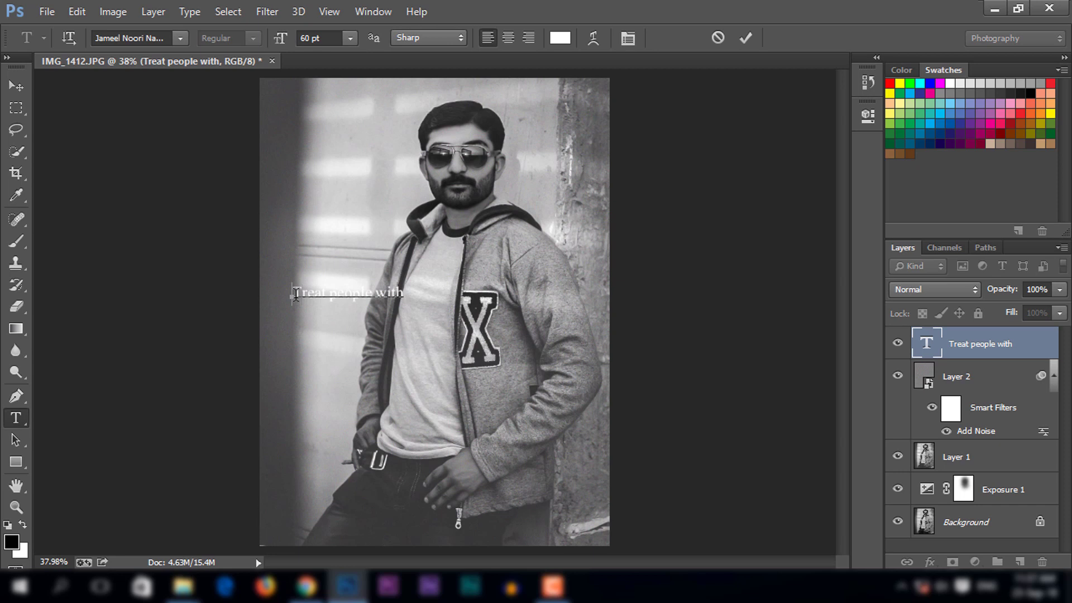
{"action": "left_click", "coordinate": [180, 37]}
{"action": "scroll", "coordinate": [226, 245], "scroll_direction": "up", "scroll_amount": 1}
{"action": "scroll", "coordinate": [228, 240], "scroll_direction": "down", "scroll_amount": 15}
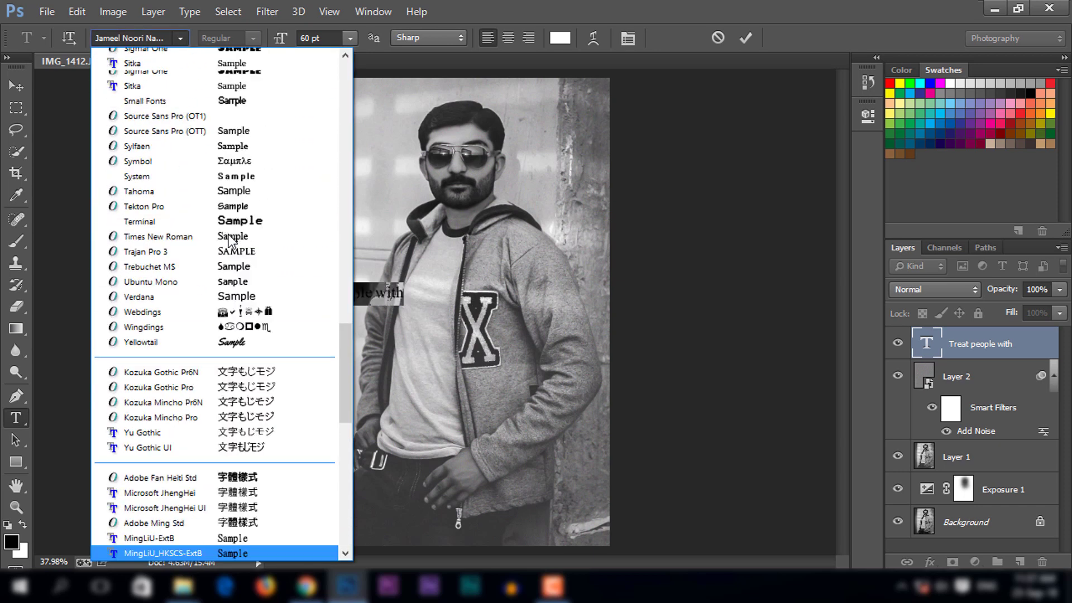
{"action": "scroll", "coordinate": [229, 240], "scroll_direction": "up", "scroll_amount": 10}
{"action": "scroll", "coordinate": [229, 242], "scroll_direction": "up", "scroll_amount": 10}
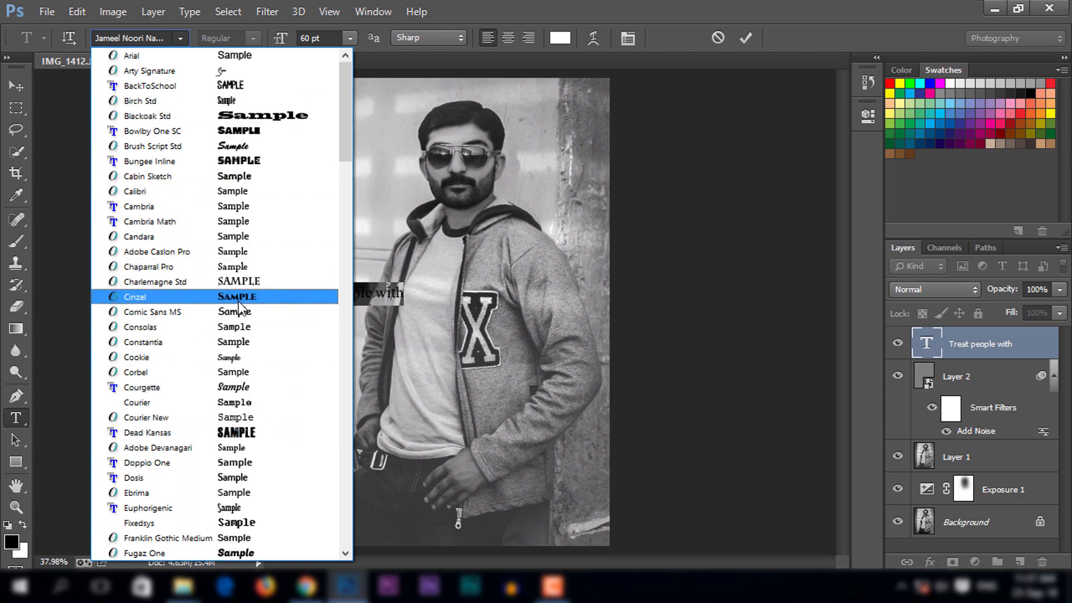
{"action": "scroll", "coordinate": [240, 306], "scroll_direction": "down", "scroll_amount": 2}
{"action": "scroll", "coordinate": [240, 307], "scroll_direction": "down", "scroll_amount": 2}
{"action": "scroll", "coordinate": [240, 335], "scroll_direction": "down", "scroll_amount": 2}
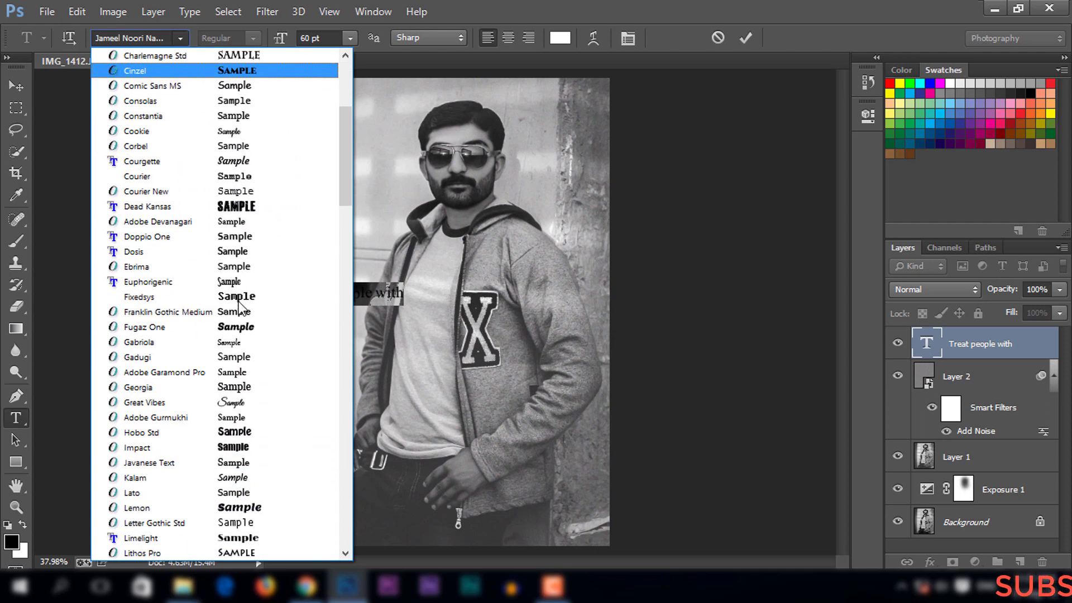
{"action": "left_click", "coordinate": [243, 448]}
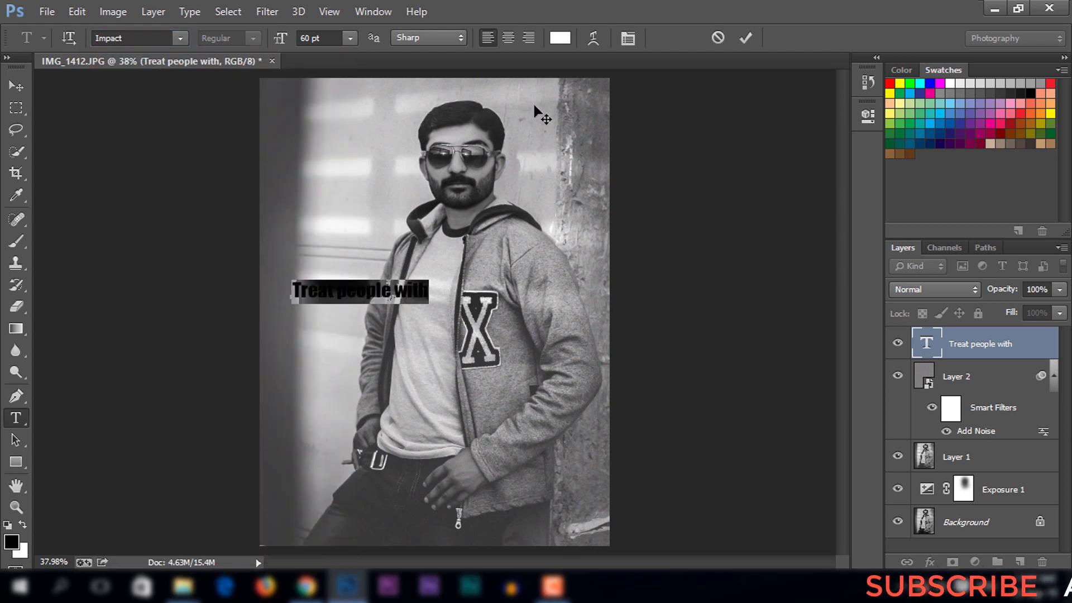
{"action": "left_click", "coordinate": [745, 37]}
Step: Scale the quote up to about 130%, then narrow its width to about 73%
{"action": "key", "text": "v"}
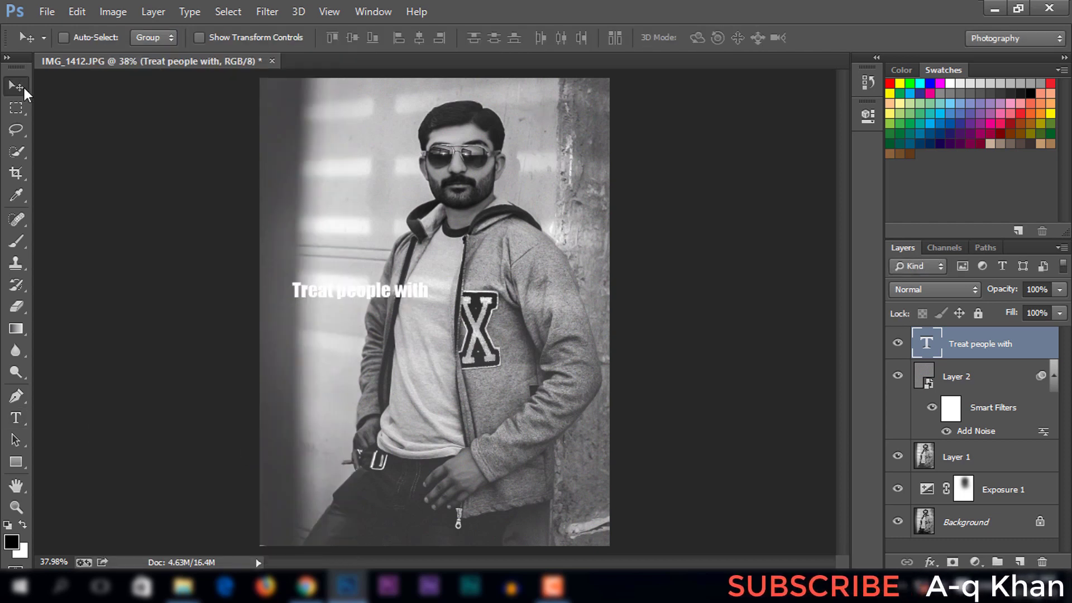
{"action": "left_click", "coordinate": [200, 38]}
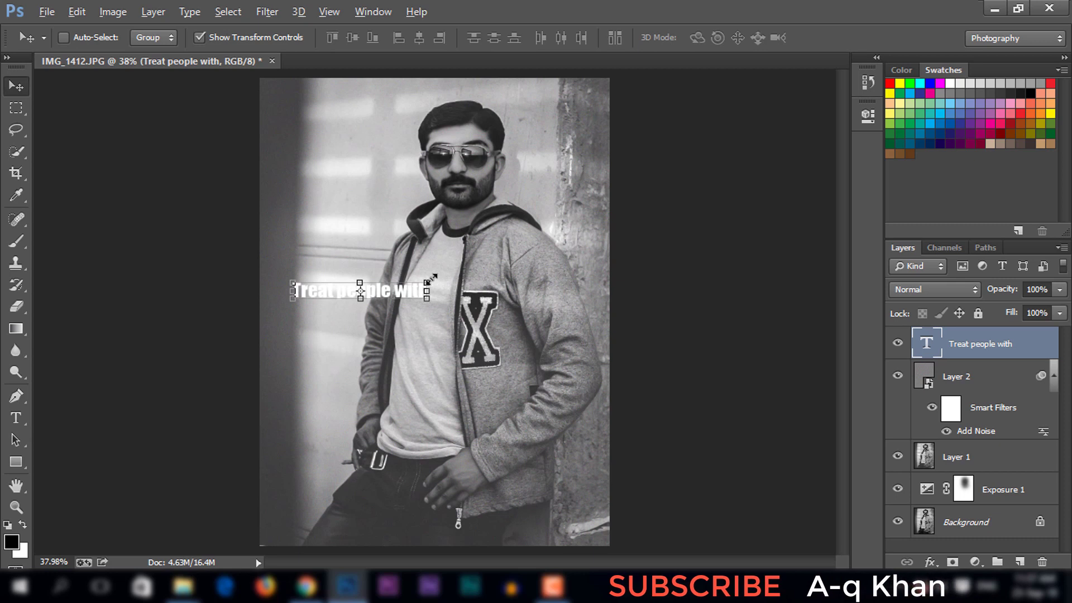
{"action": "mouse_move", "coordinate": [431, 277]}
{"action": "left_mouse_down"}
{"action": "mouse_move", "coordinate": [467, 304]}
{"action": "mouse_move", "coordinate": [397, 283]}
{"action": "left_mouse_up"}
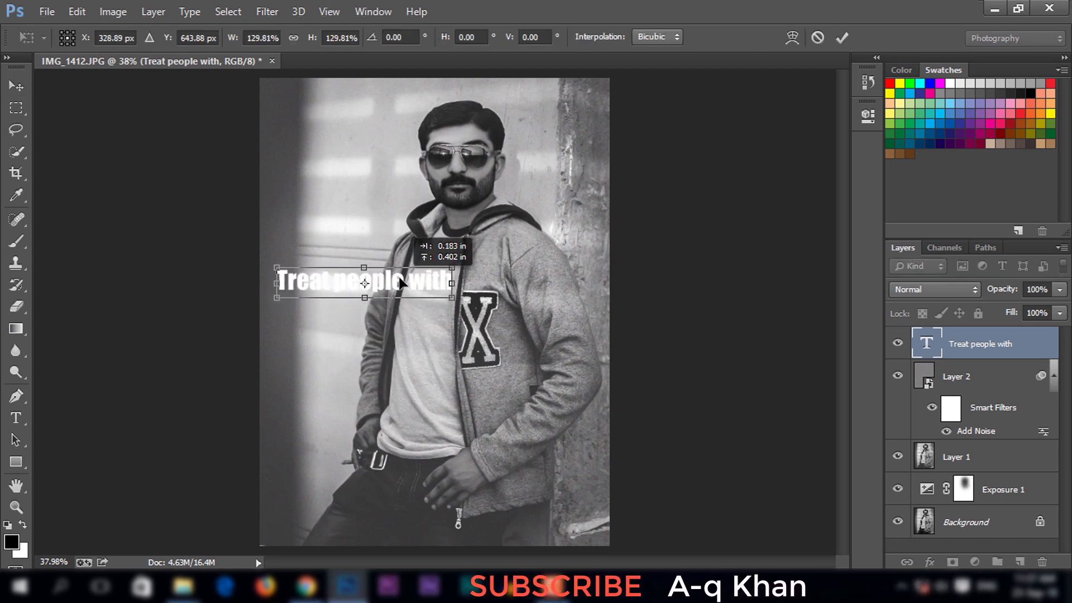
{"action": "left_click", "coordinate": [842, 37]}
{"action": "left_click", "coordinate": [199, 37]}
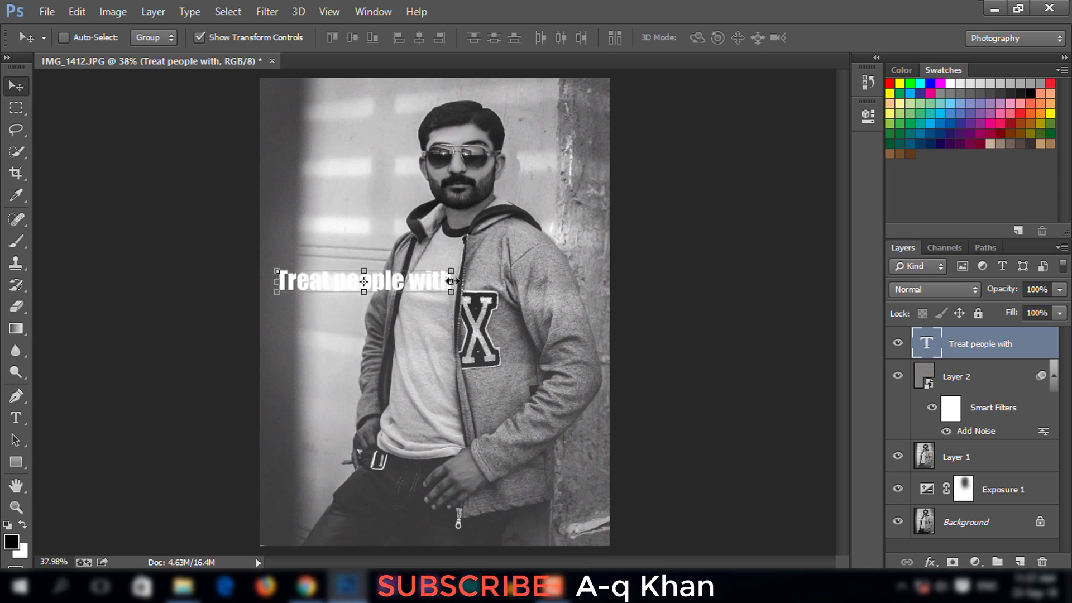
{"action": "left_click_drag", "start_coordinate": [448, 281], "coordinate": [399, 284]}
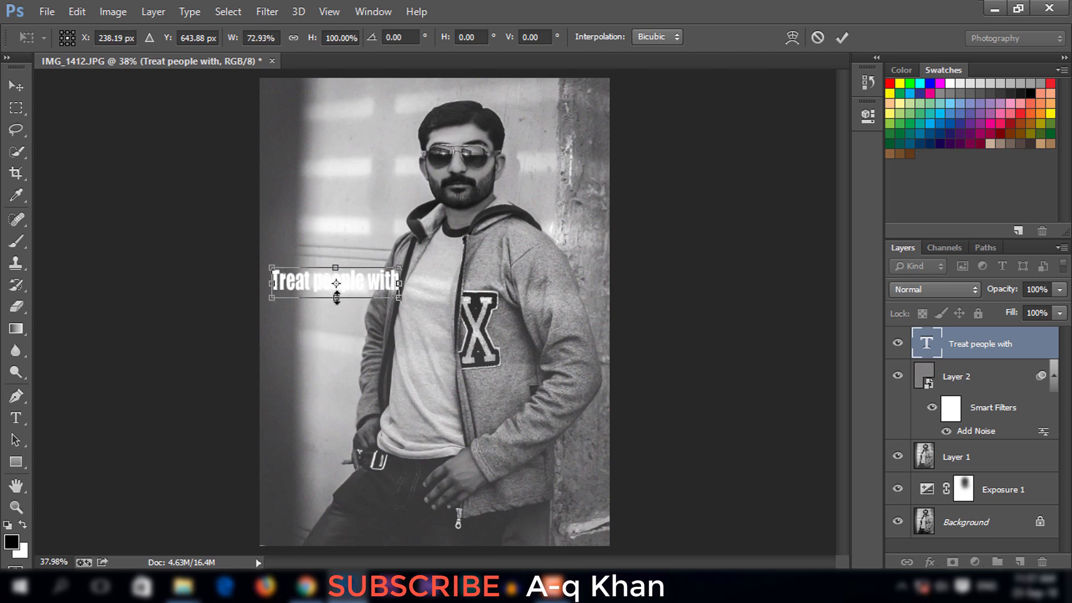
{"action": "left_click", "coordinate": [841, 38]}
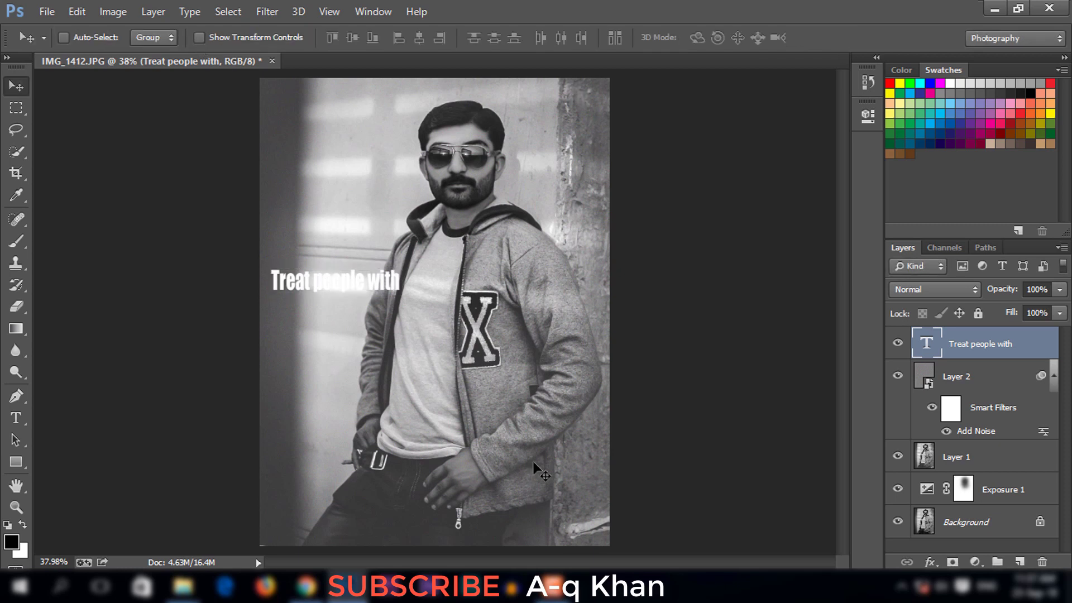
Step: Start a new text line below the quote with golden-yellow colour ffc600
{"action": "left_click", "coordinate": [16, 418]}
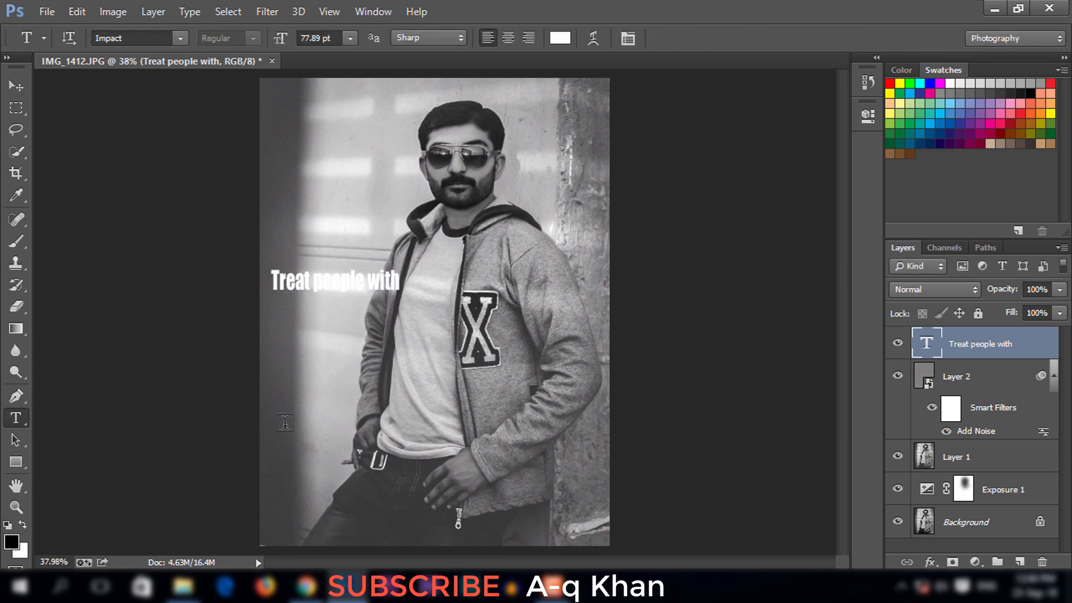
{"action": "left_click", "coordinate": [289, 334]}
{"action": "left_click", "coordinate": [12, 541]}
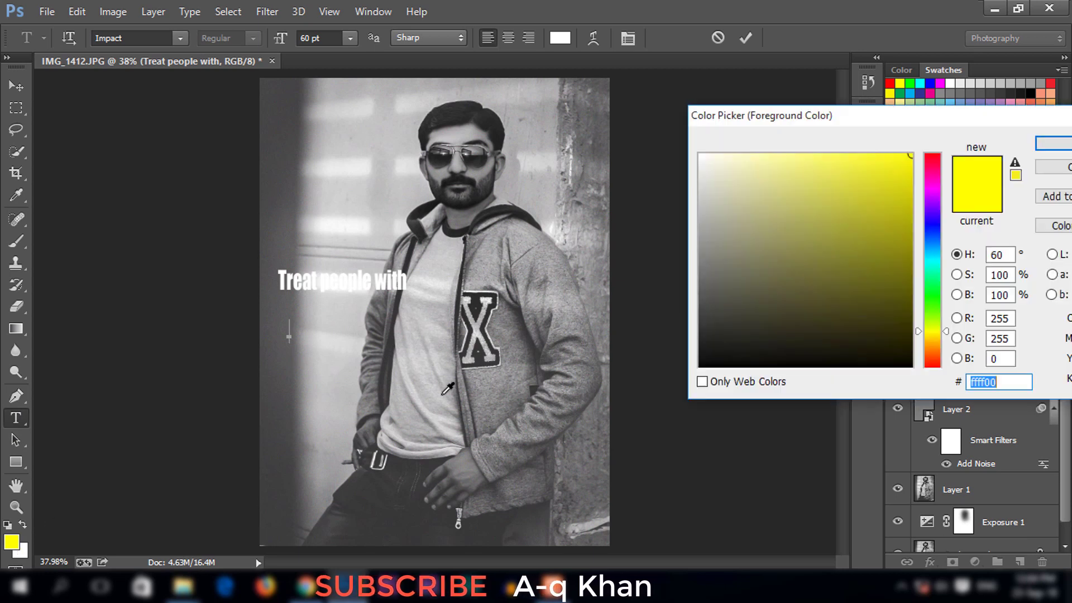
{"action": "left_click_drag", "start_coordinate": [937, 337], "coordinate": [936, 339]}
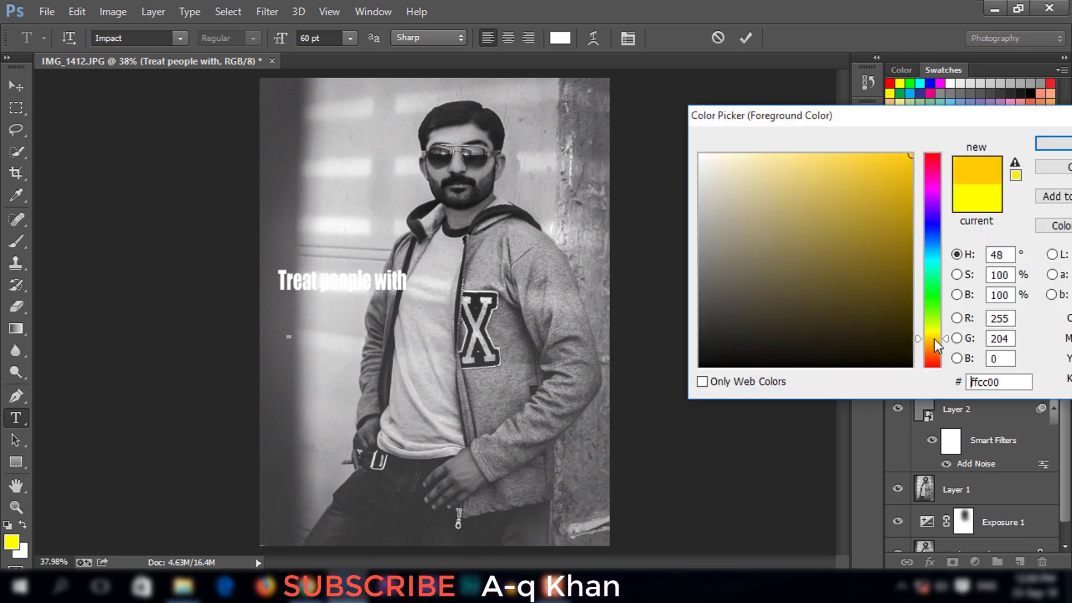
{"action": "left_click", "coordinate": [1041, 146]}
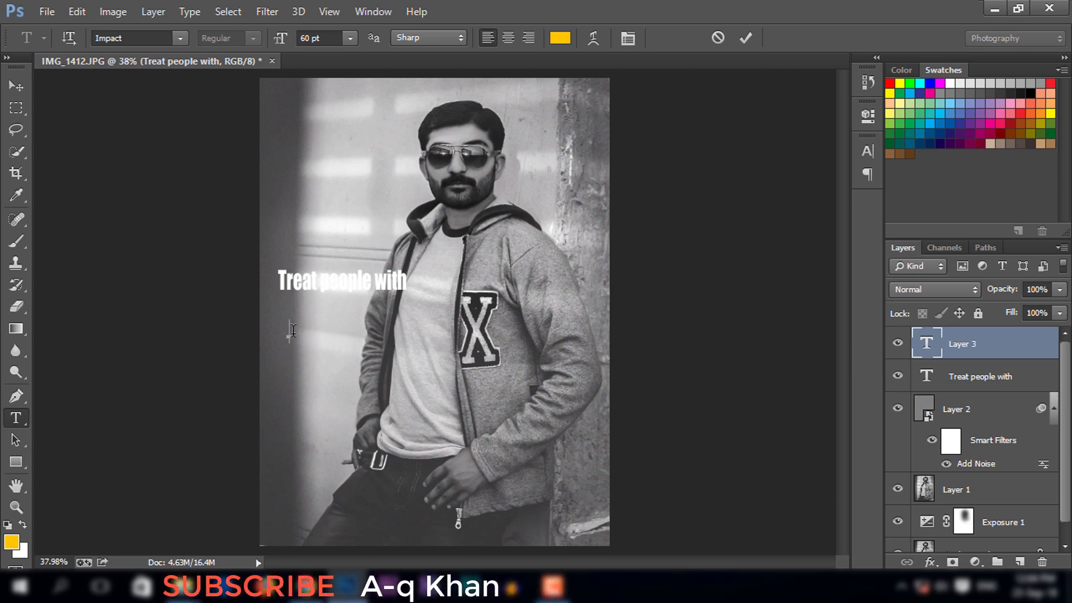
Step: Type KINDNESS and set its tracking to 60
{"action": "type", "text": "KIND"}
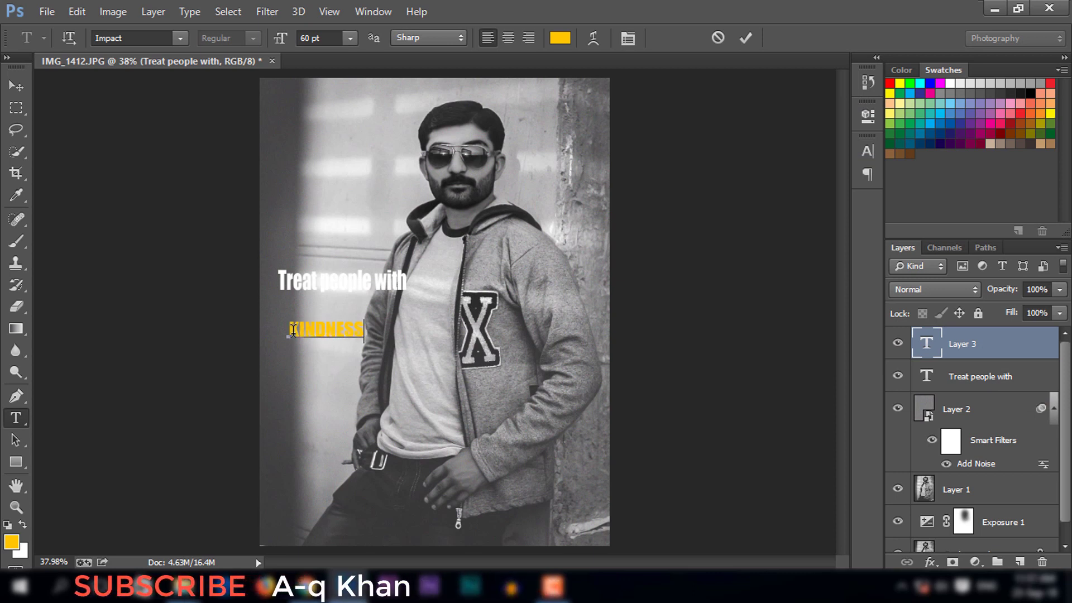
{"action": "type", "text": "NESS"}
{"action": "left_click_drag", "start_coordinate": [289, 330], "coordinate": [452, 334]}
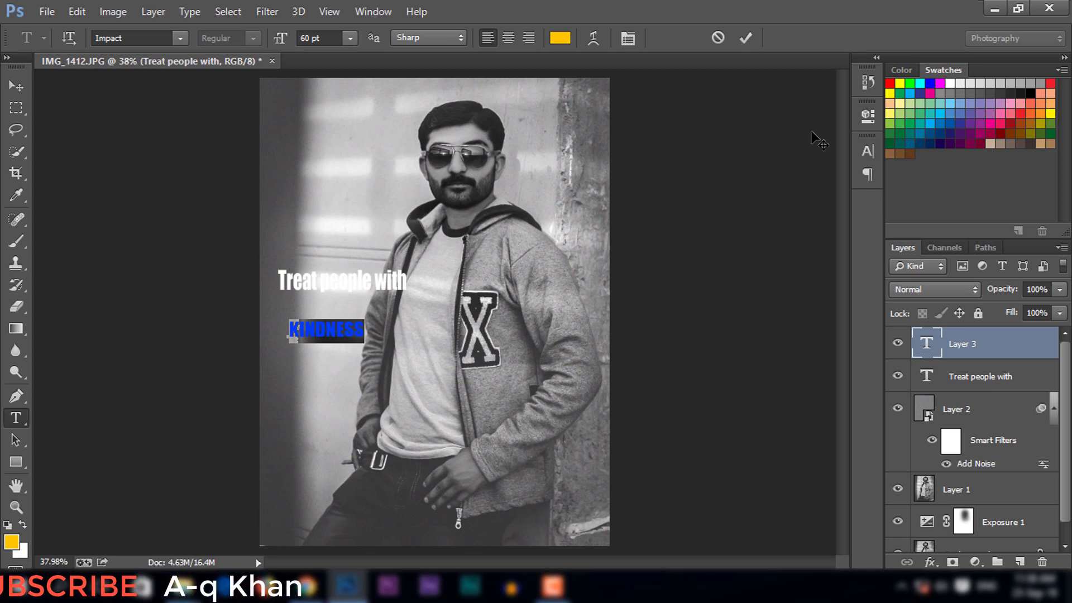
{"action": "left_click", "coordinate": [867, 151]}
{"action": "type", "text": "60"}
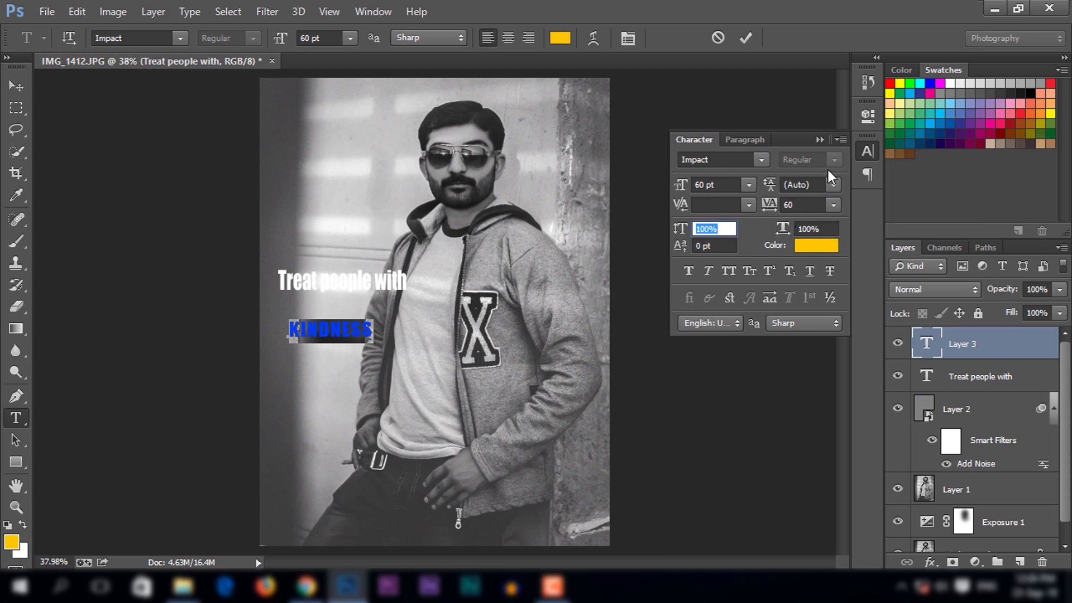
{"action": "left_click", "coordinate": [824, 140]}
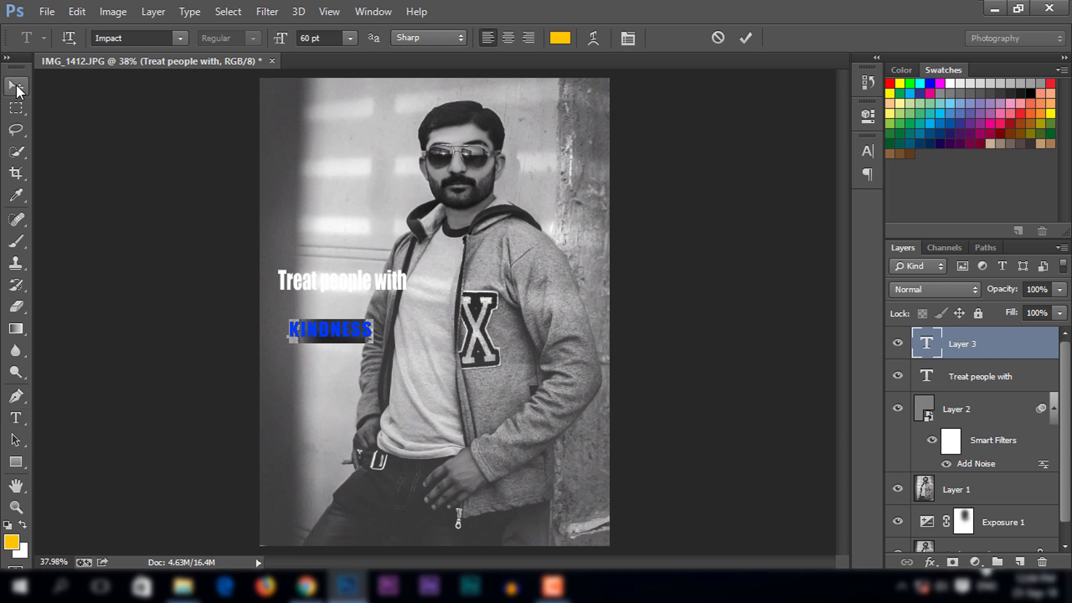
{"action": "left_click", "coordinate": [16, 85]}
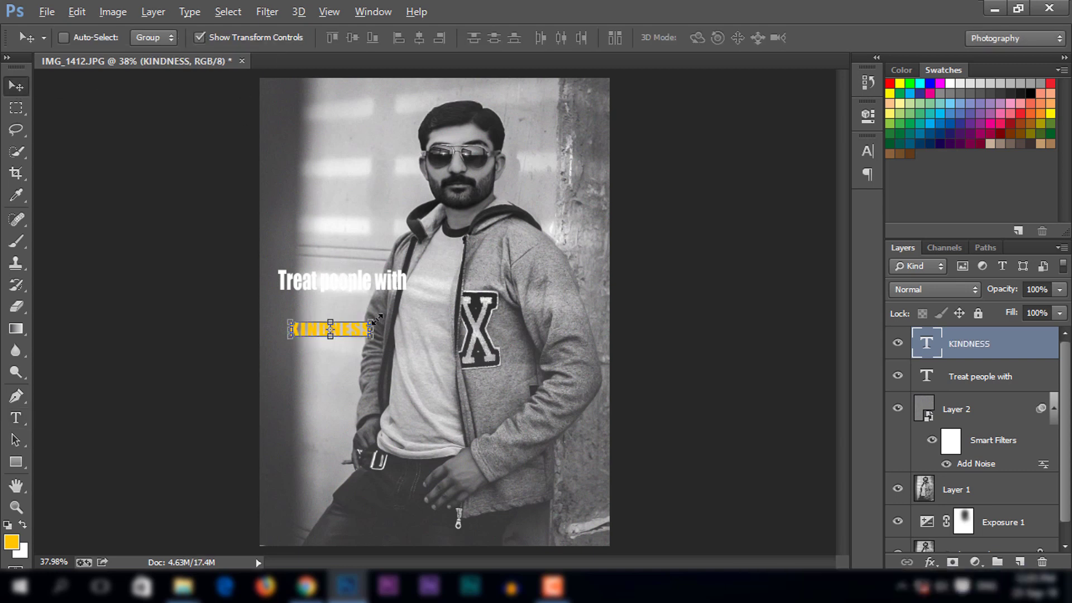
Step: Scale KINDNESS up and taller, place it beneath 'Treat people with', and commit
{"action": "left_click_drag", "start_coordinate": [379, 318], "coordinate": [422, 304]}
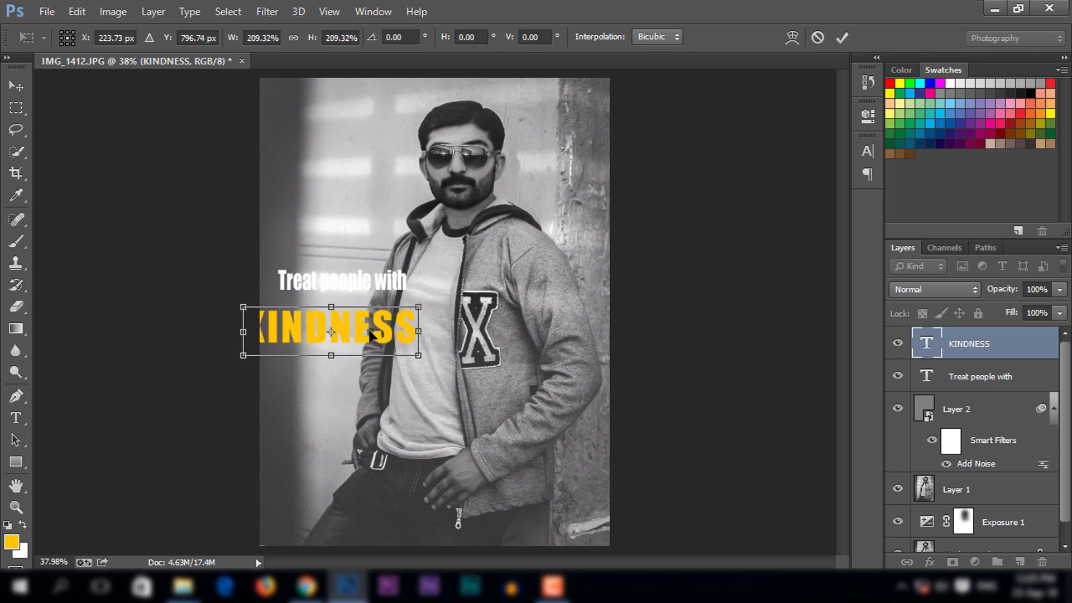
{"action": "mouse_move", "coordinate": [373, 338]}
{"action": "left_mouse_down"}
{"action": "mouse_move", "coordinate": [398, 326]}
{"action": "mouse_move", "coordinate": [358, 367]}
{"action": "left_mouse_up"}
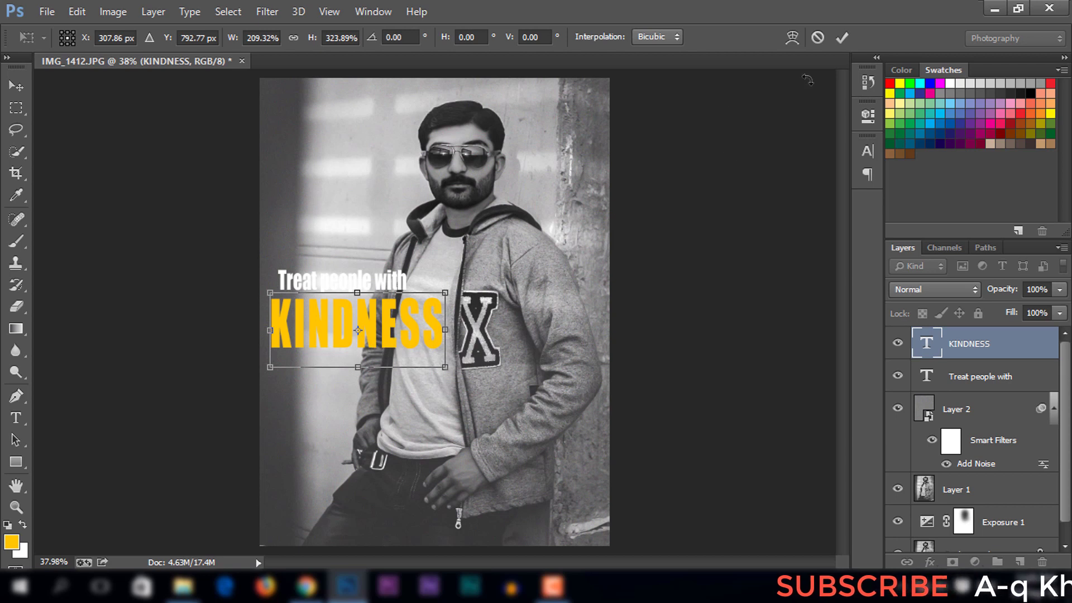
{"action": "left_click", "coordinate": [842, 37]}
Step: Nudge the 'Treat people with' layer right and slightly up to centre it above KINDNESS
{"action": "left_click", "coordinate": [199, 37]}
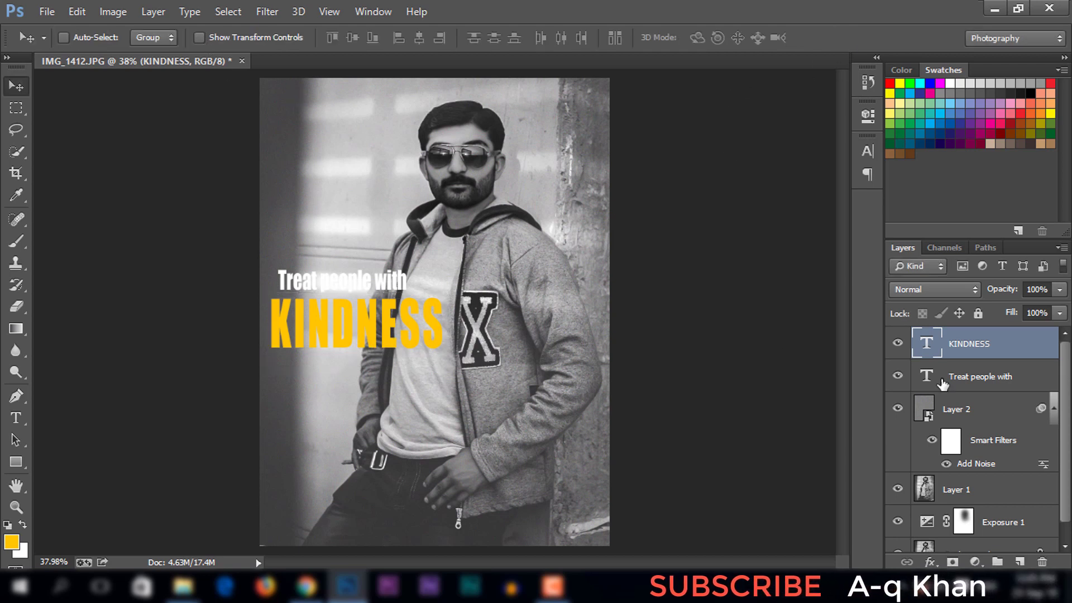
{"action": "left_click", "coordinate": [983, 376]}
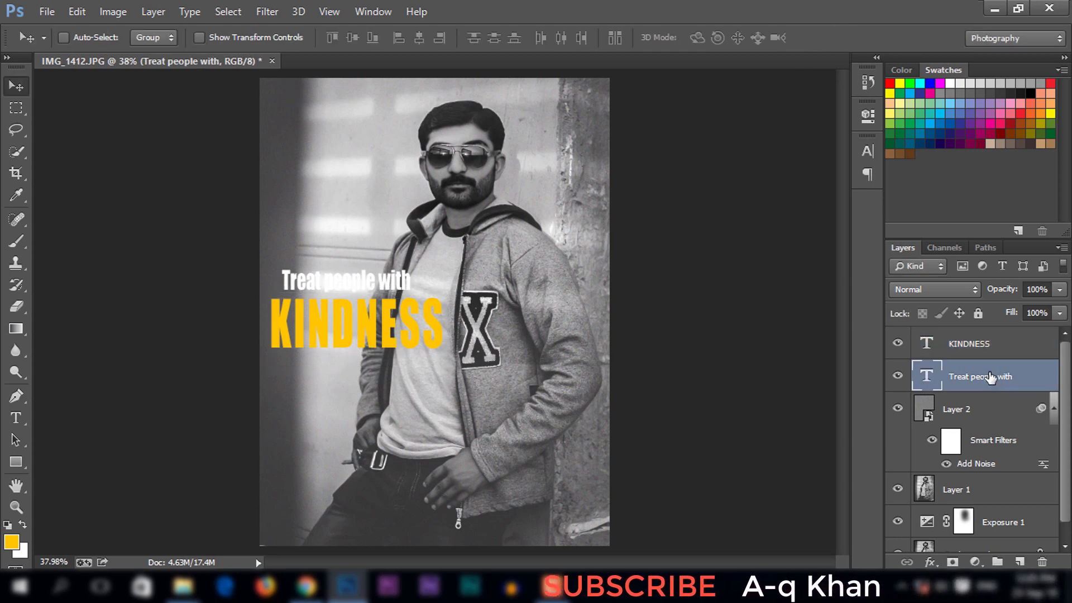
{"action": "key", "text": "shift+Right"}
{"action": "key", "text": "shift+Right"}
{"action": "key", "text": "shift+Right"}
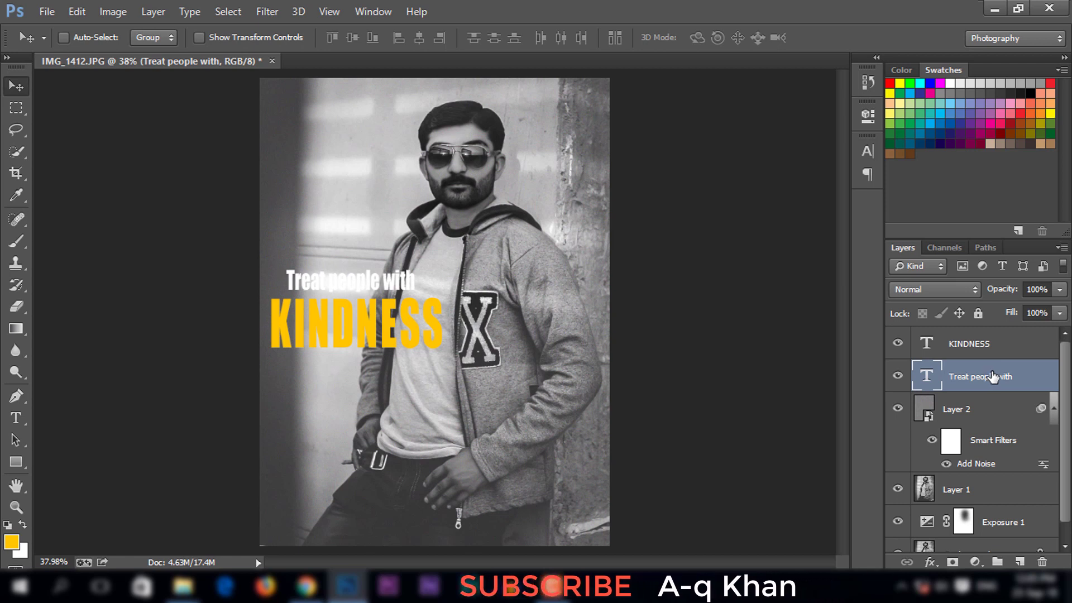
{"action": "key", "text": "shift+Right"}
{"action": "key", "text": "Up"}
{"action": "key", "text": "Up"}
{"action": "key", "text": "Up"}
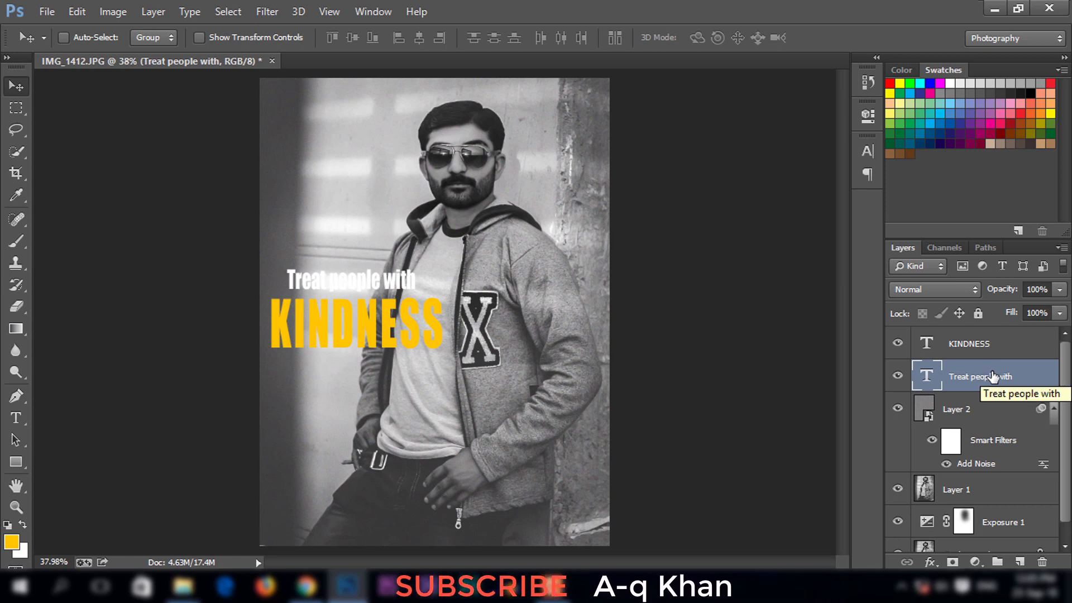
{"action": "key", "text": "Right"}
{"action": "key", "text": "Right"}
{"action": "key", "text": "Right"}
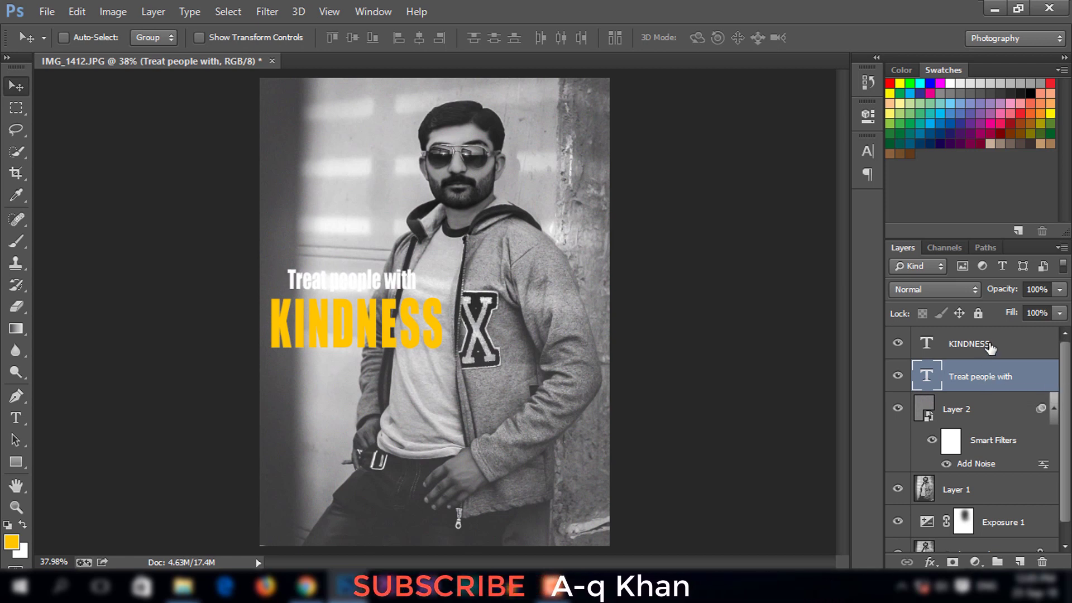
Step: Open Blending Options for the KINDNESS layer
{"action": "left_click", "coordinate": [997, 350]}
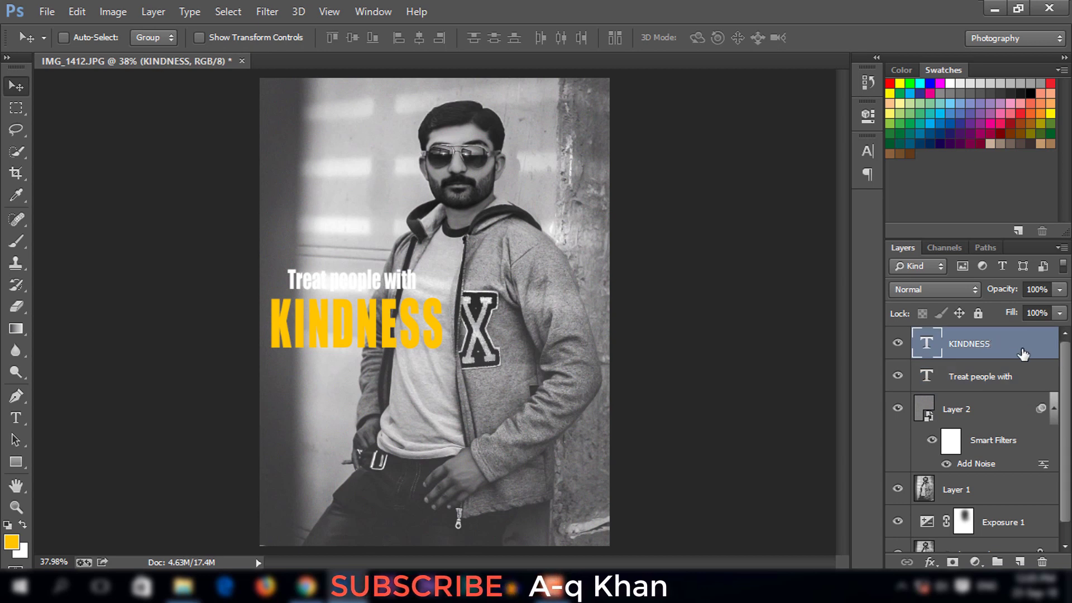
{"action": "right_click", "coordinate": [997, 353]}
{"action": "left_click", "coordinate": [714, 94]}
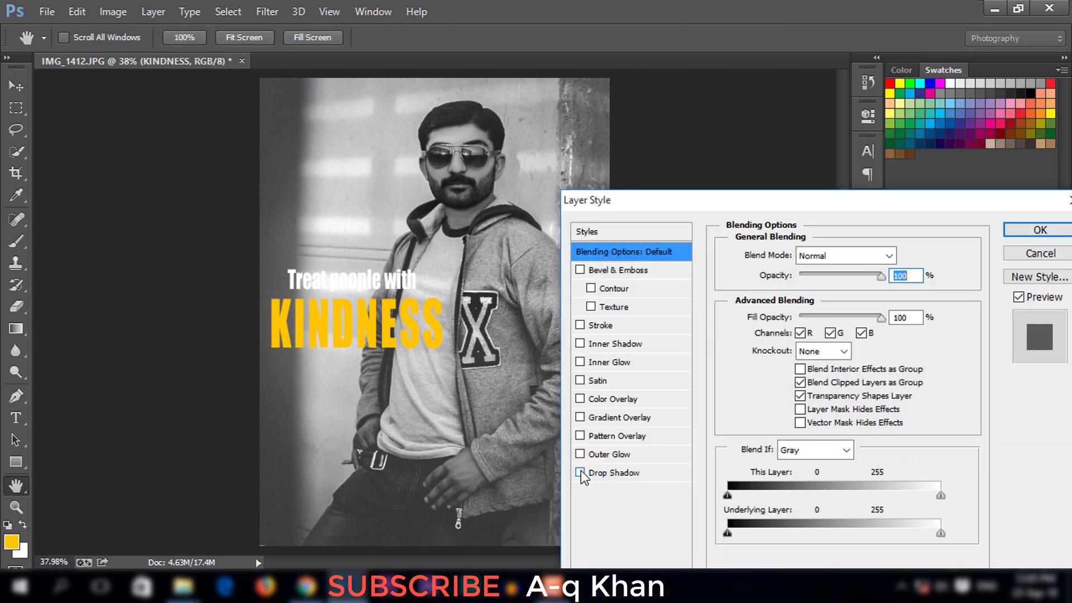
Step: Give KINDNESS a drop shadow and copy that effect onto 'Treat people with'
{"action": "left_click", "coordinate": [580, 472]}
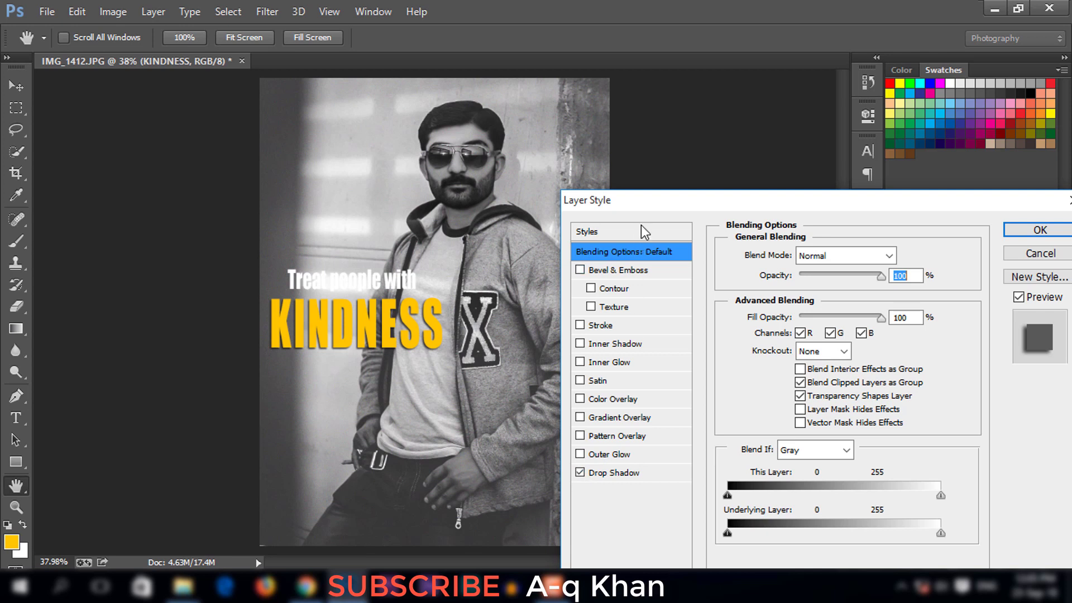
{"action": "left_click_drag", "start_coordinate": [638, 193], "coordinate": [568, 173]}
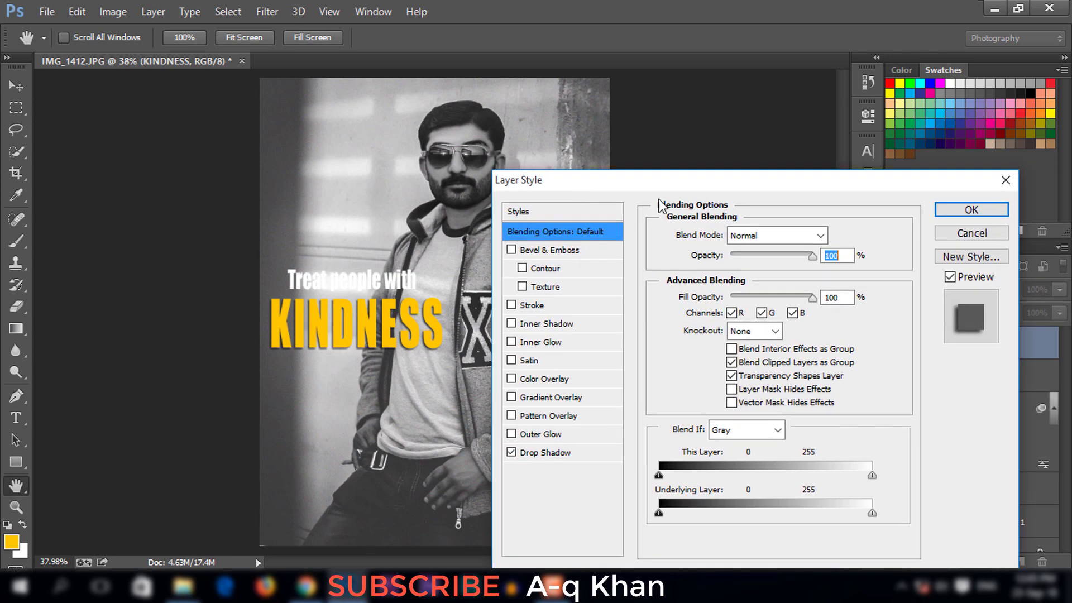
{"action": "left_click", "coordinate": [971, 210]}
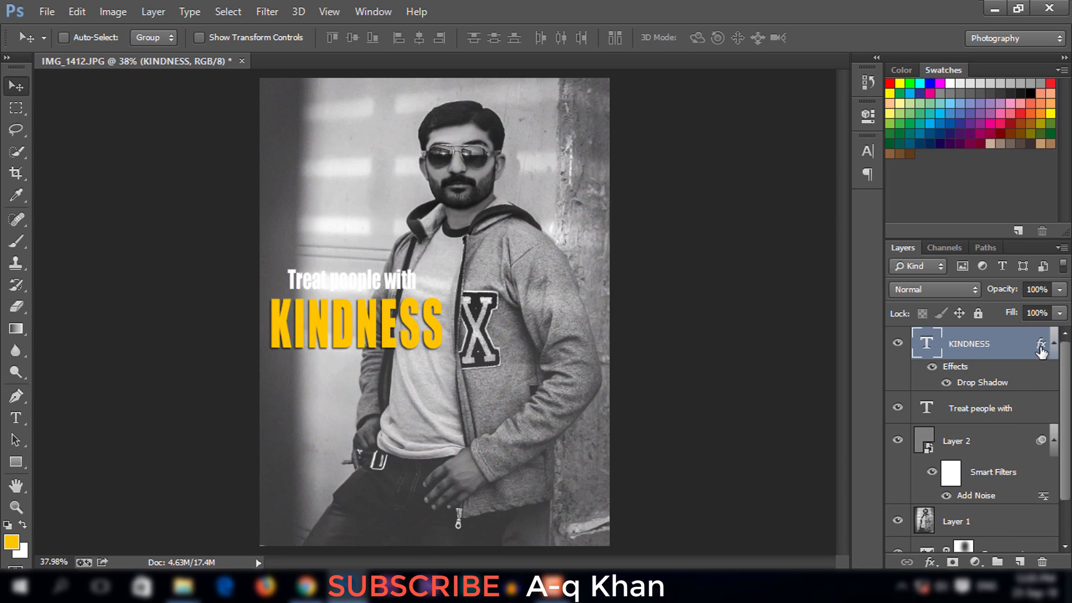
{"action": "left_click_drag", "start_coordinate": [1041, 344], "coordinate": [1039, 409]}
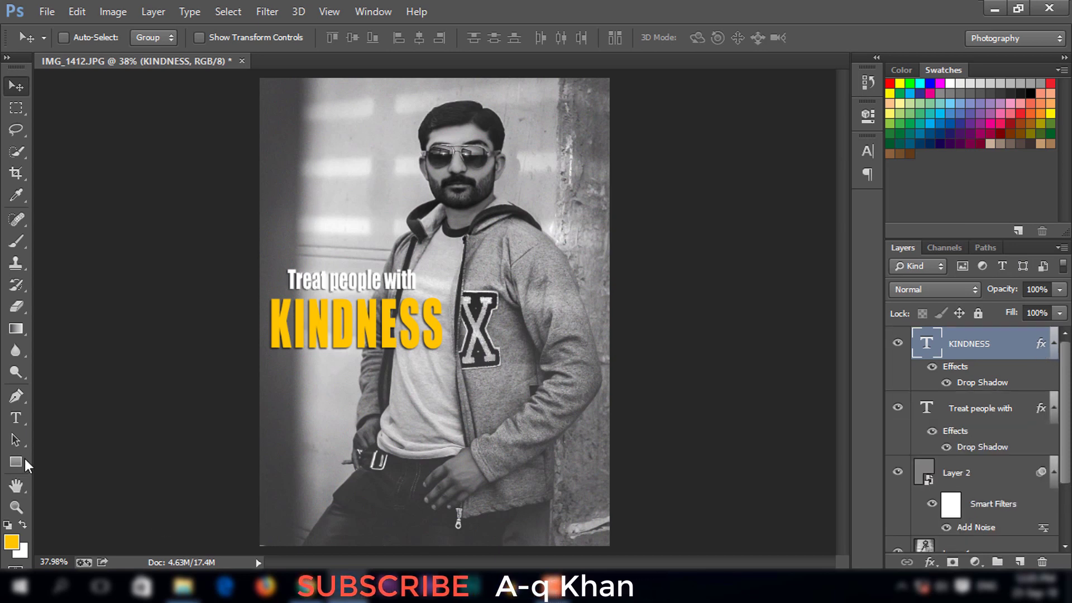
{"action": "left_click", "coordinate": [16, 418]}
Step: Start a text layer below KINDNESS using the Arty Signature font
{"action": "left_click", "coordinate": [311, 383]}
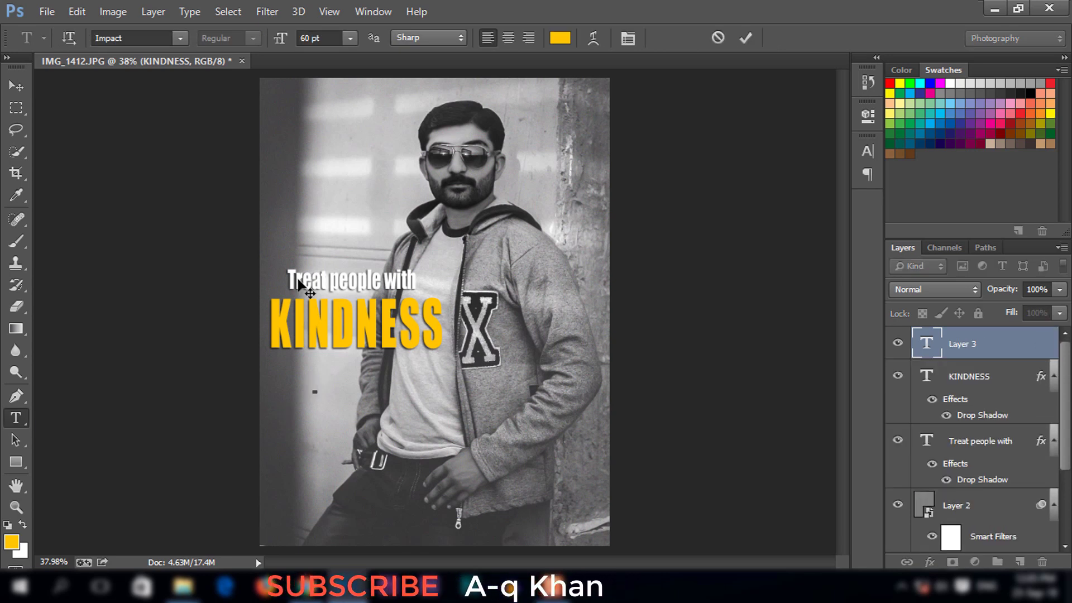
{"action": "left_click", "coordinate": [181, 38]}
{"action": "scroll", "coordinate": [168, 112], "scroll_direction": "up", "scroll_amount": 10}
{"action": "scroll", "coordinate": [168, 112], "scroll_direction": "up", "scroll_amount": 10}
{"action": "scroll", "coordinate": [167, 112], "scroll_direction": "up", "scroll_amount": 5}
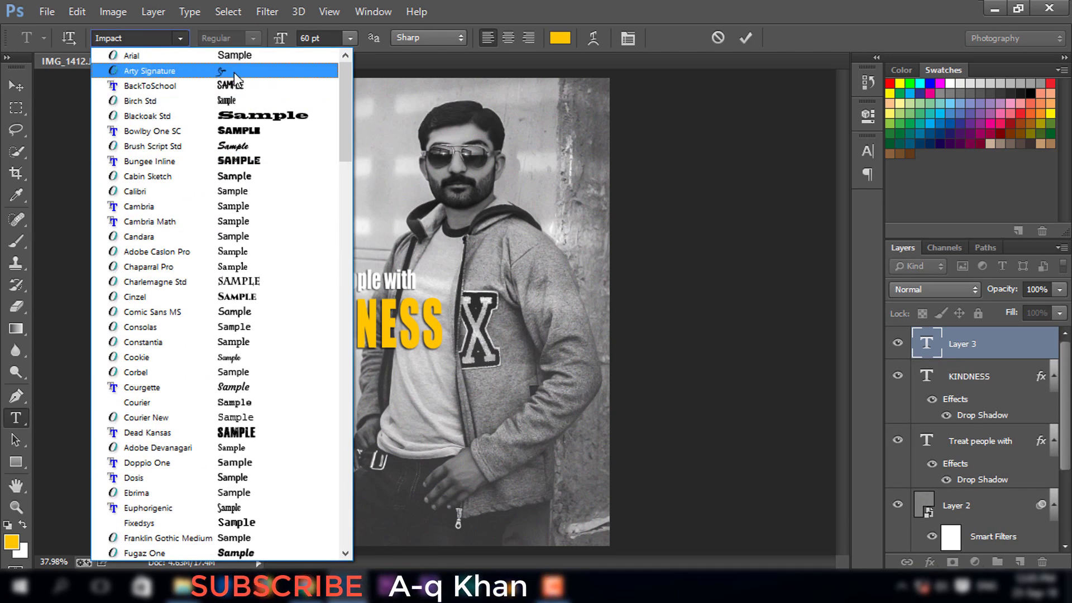
{"action": "left_click", "coordinate": [139, 70]}
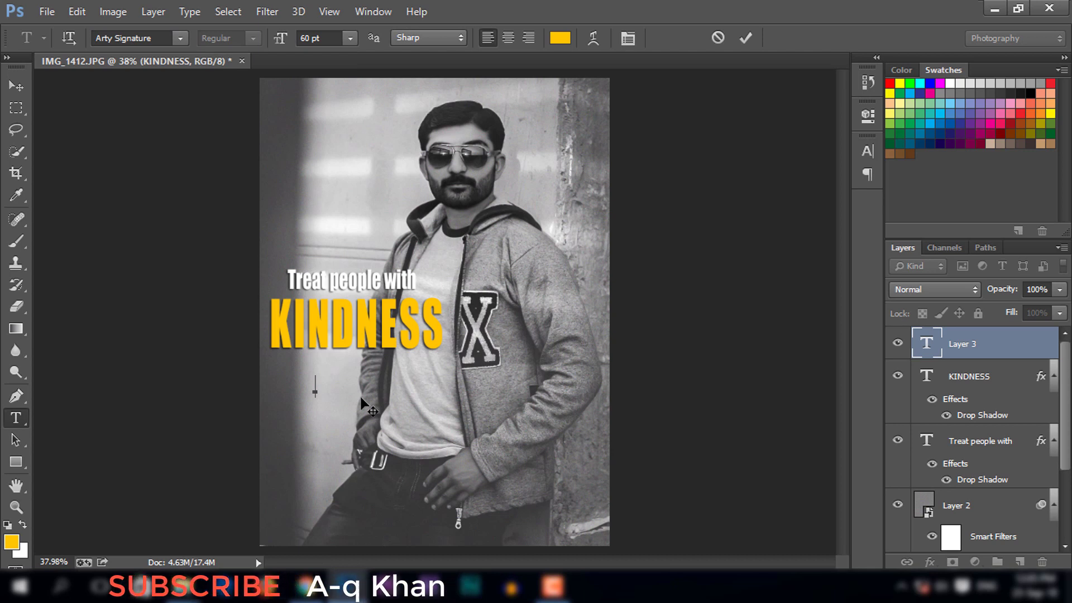
Step: Type the signature 'Always be' in white and commit it
{"action": "type", "text": "always"}
{"action": "key", "text": "BackSpace"}
{"action": "key", "text": "BackSpace"}
{"action": "key", "text": "BackSpace"}
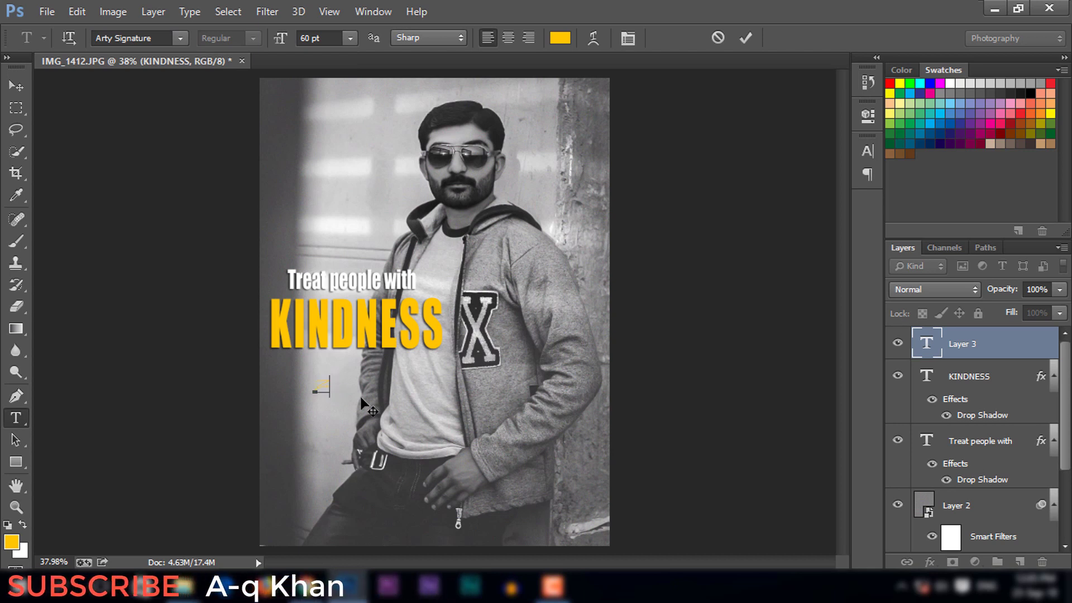
{"action": "type", "text": "Alwa"}
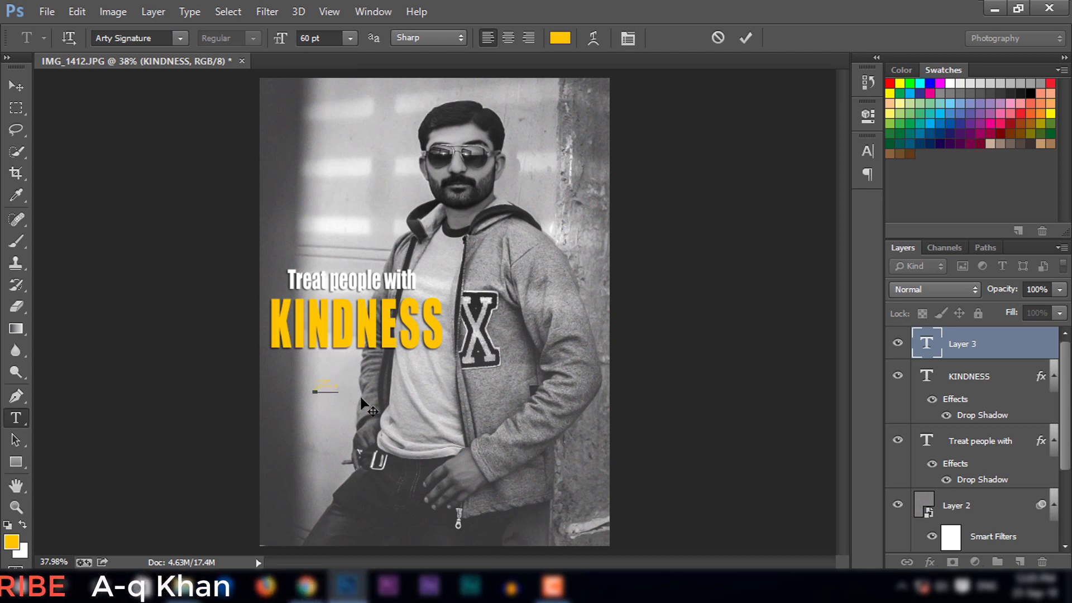
{"action": "type", "text": "ys be"}
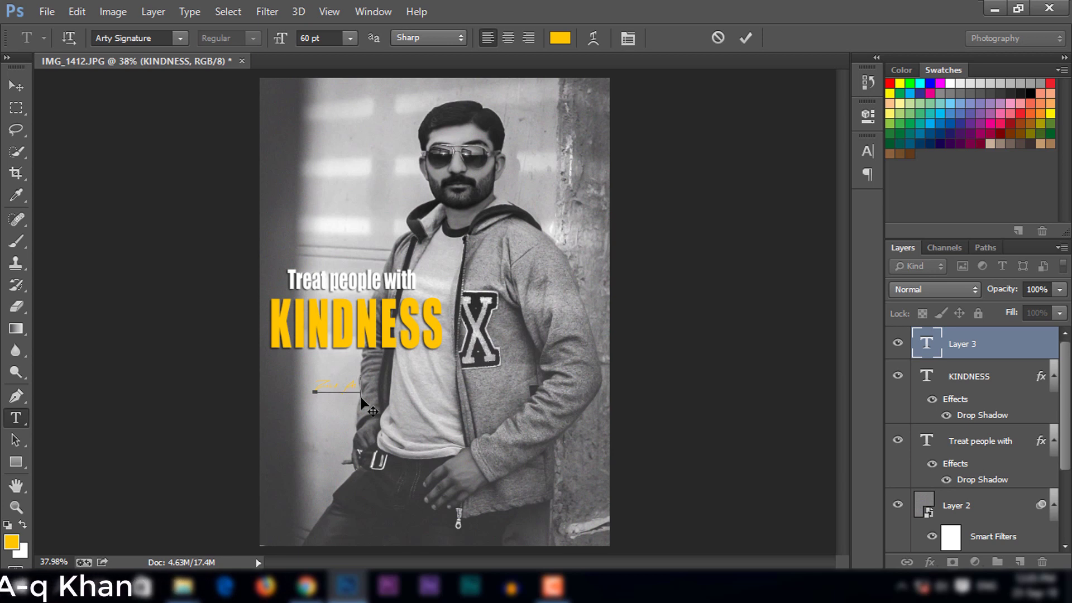
{"action": "left_click_drag", "start_coordinate": [371, 386], "coordinate": [295, 391]}
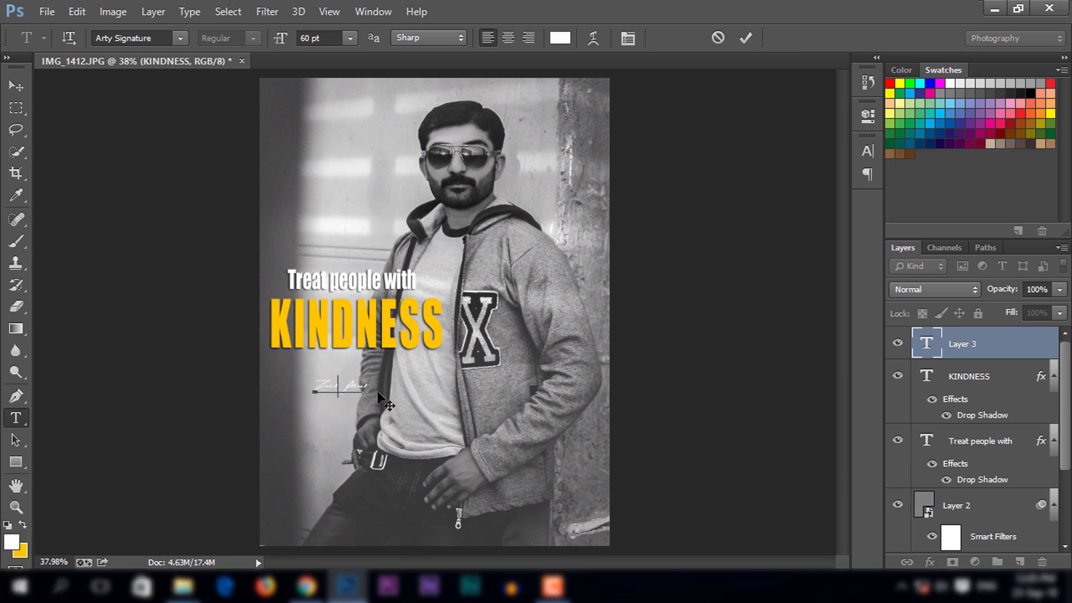
{"action": "left_click", "coordinate": [751, 42]}
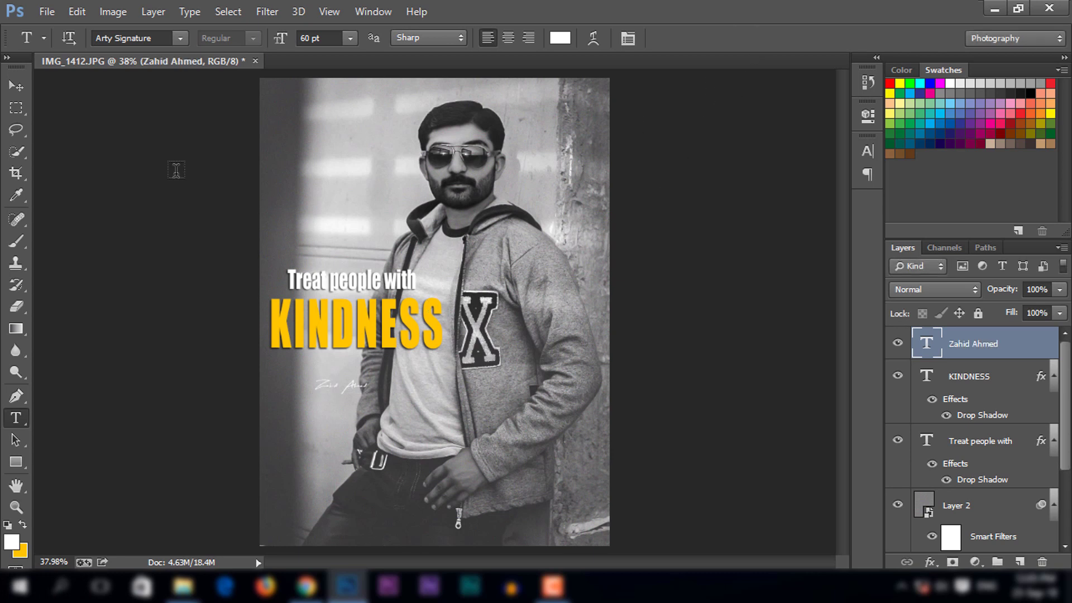
{"action": "left_click", "coordinate": [17, 86]}
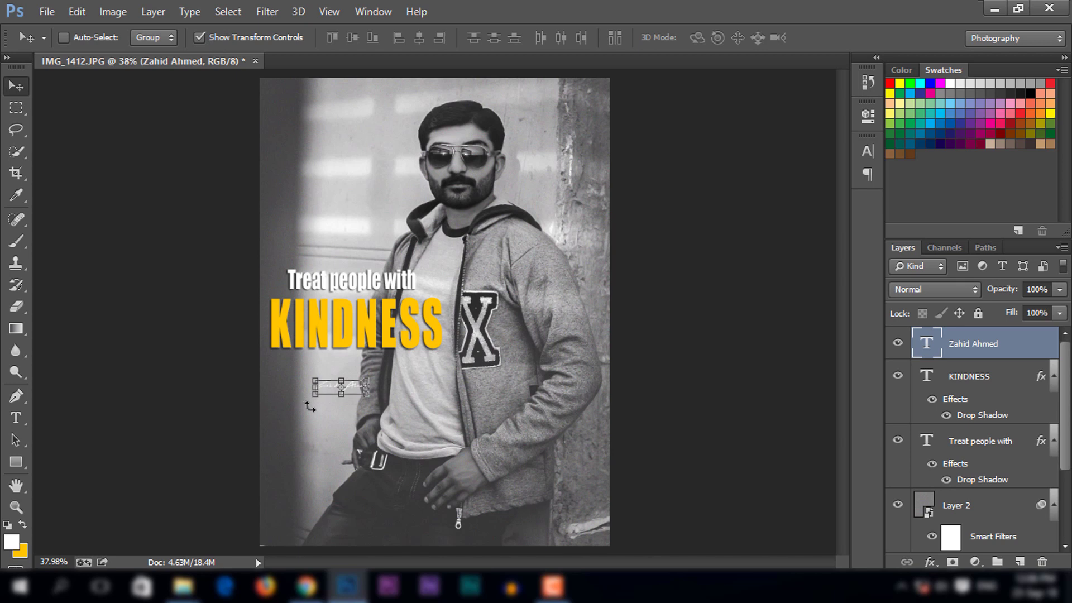
Step: Stretch the signature taller, tilt it about -4°, shrink it slightly, and commit
{"action": "left_click_drag", "start_coordinate": [315, 395], "coordinate": [315, 411]}
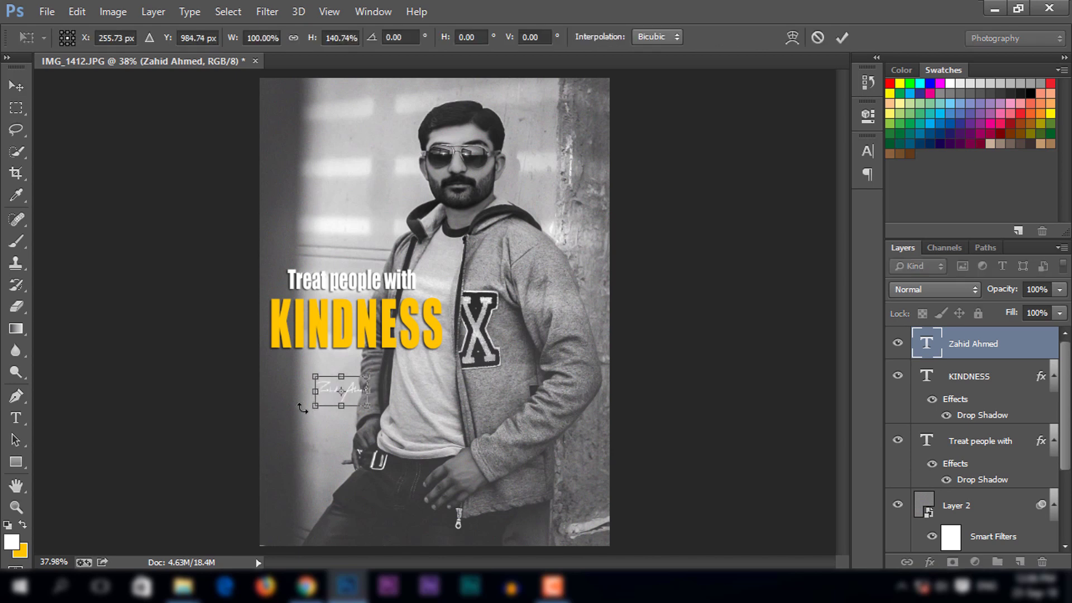
{"action": "mouse_move", "coordinate": [301, 418]}
{"action": "left_mouse_down"}
{"action": "mouse_move", "coordinate": [308, 425]}
{"action": "mouse_move", "coordinate": [338, 376]}
{"action": "left_mouse_up"}
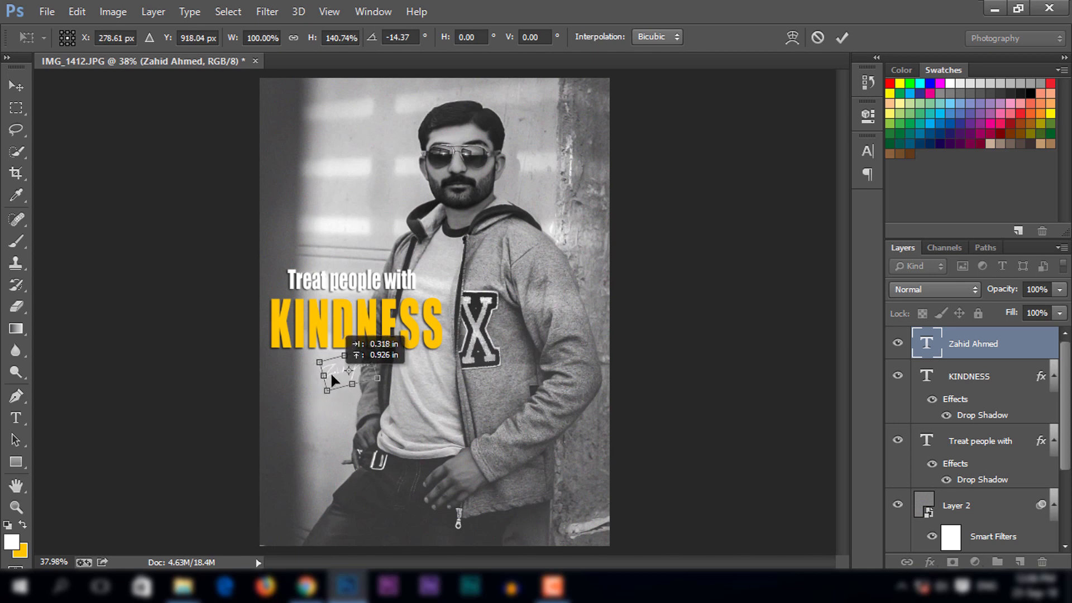
{"action": "left_click_drag", "start_coordinate": [381, 340], "coordinate": [387, 345]}
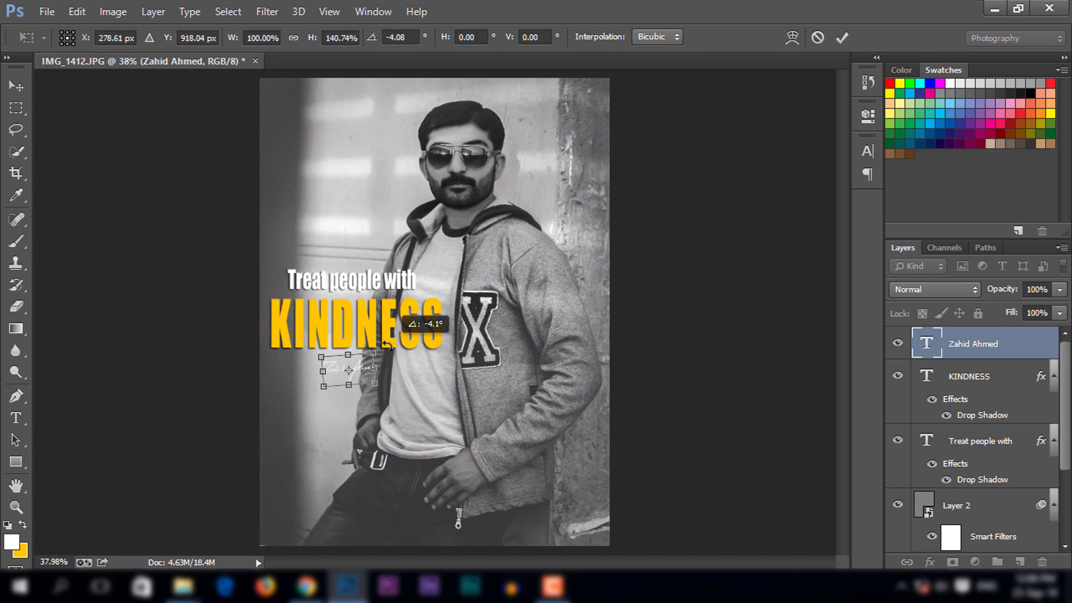
{"action": "left_click_drag", "start_coordinate": [371, 384], "coordinate": [368, 381]}
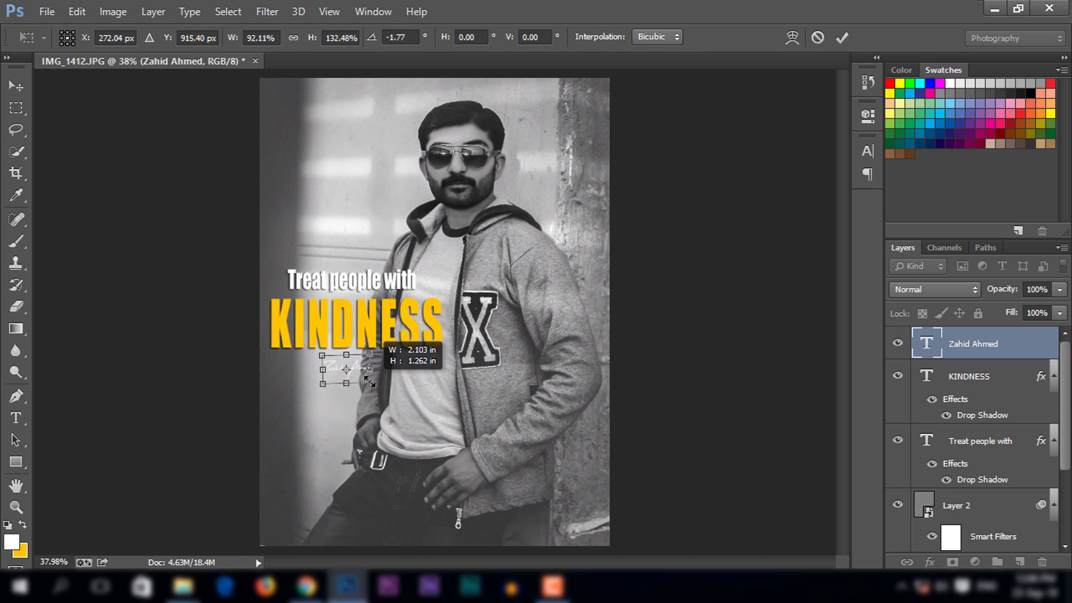
{"action": "left_click", "coordinate": [841, 38]}
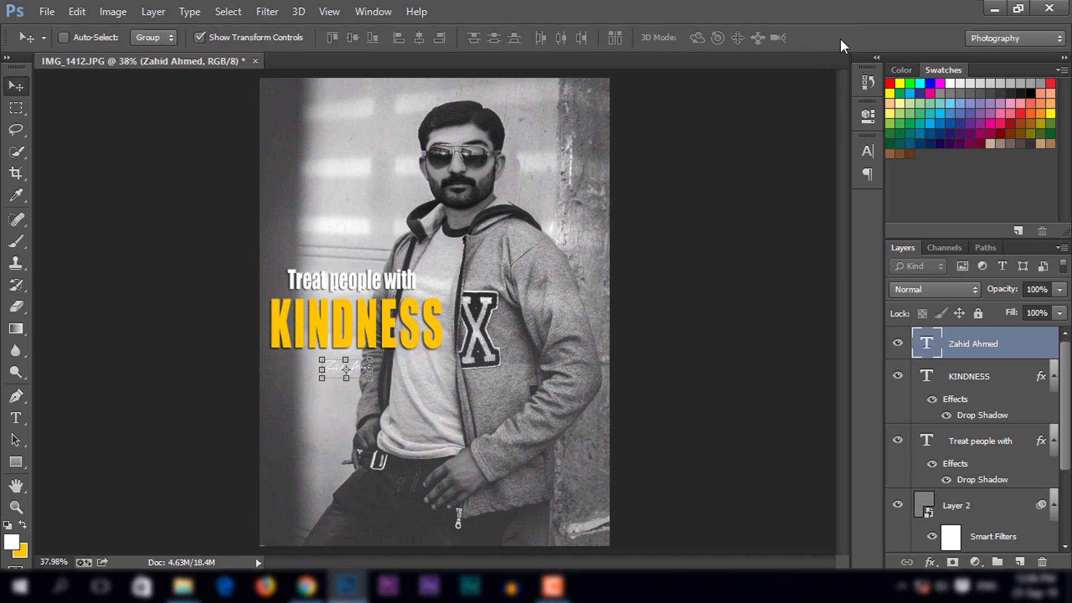